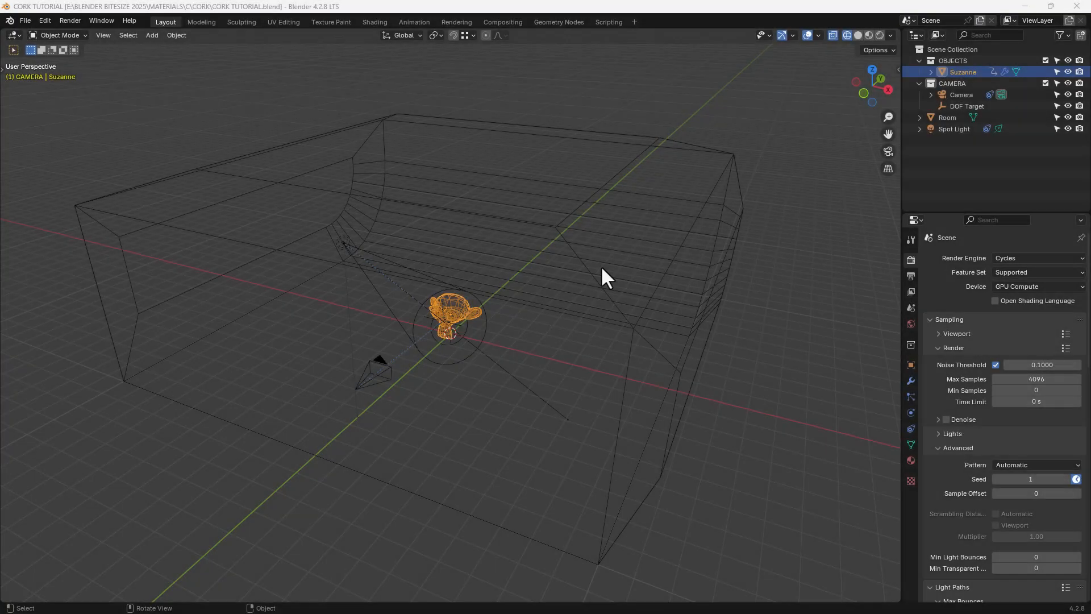
Open the Shading workspace and switch the viewport to rendered shading
{"action": "mouse_move", "coordinate": [602, 270]}
{"action": "middle_mouse_down"}
{"action": "mouse_move", "coordinate": [622, 277]}
{"action": "mouse_move", "coordinate": [672, 253]}
{"action": "mouse_move", "coordinate": [647, 284]}
{"action": "mouse_move", "coordinate": [608, 292]}
{"action": "mouse_move", "coordinate": [591, 274]}
{"action": "middle_mouse_up"}
{"action": "left_click", "coordinate": [371, 23]}
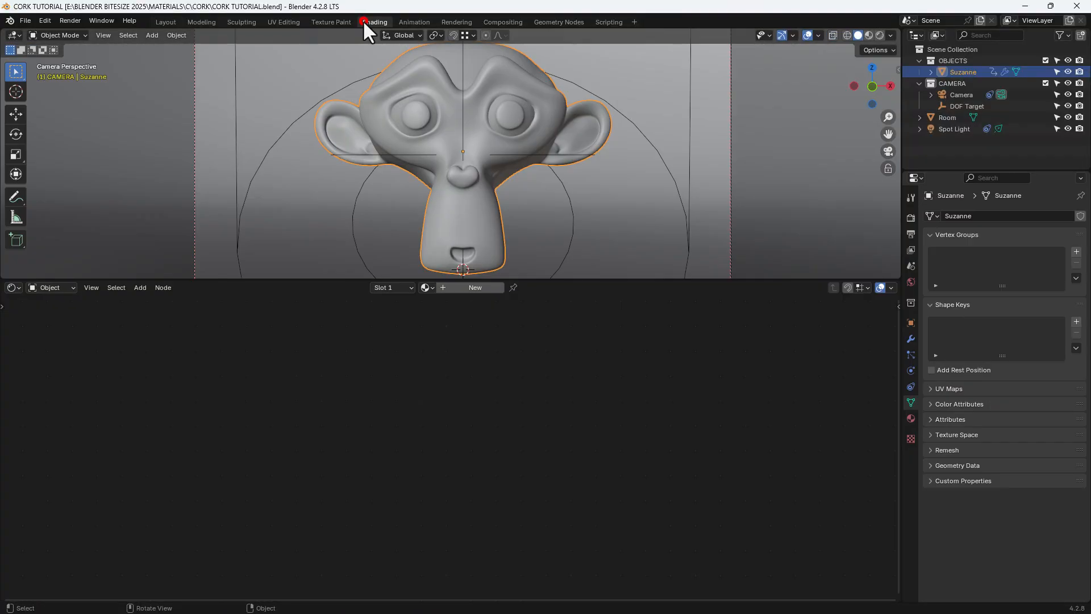
{"action": "left_click", "coordinate": [878, 35]}
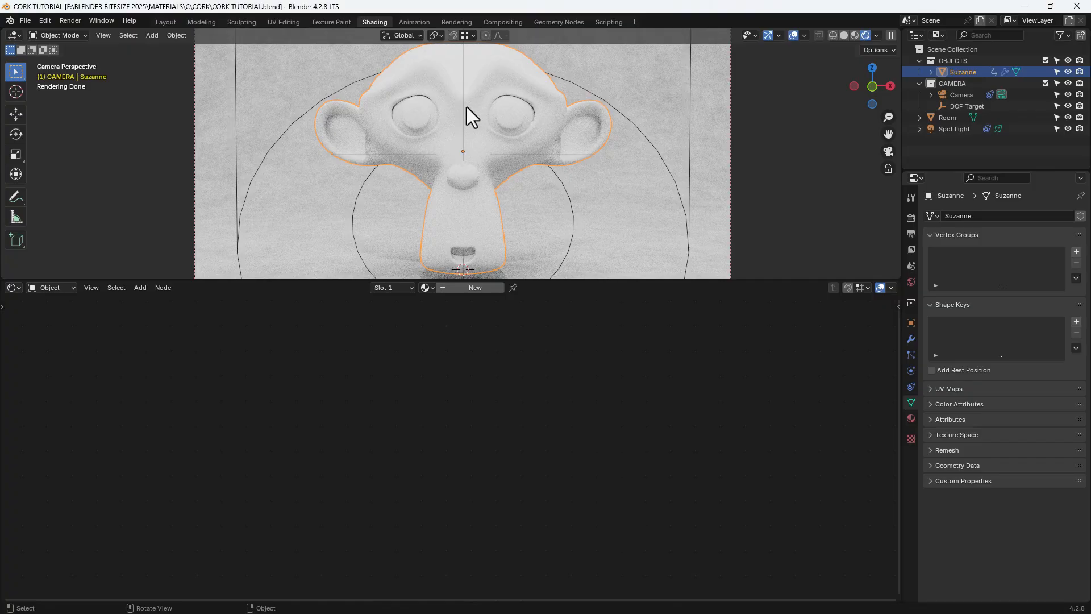
Create a new material for the selected Suzanne object
{"action": "left_click", "coordinate": [476, 287]}
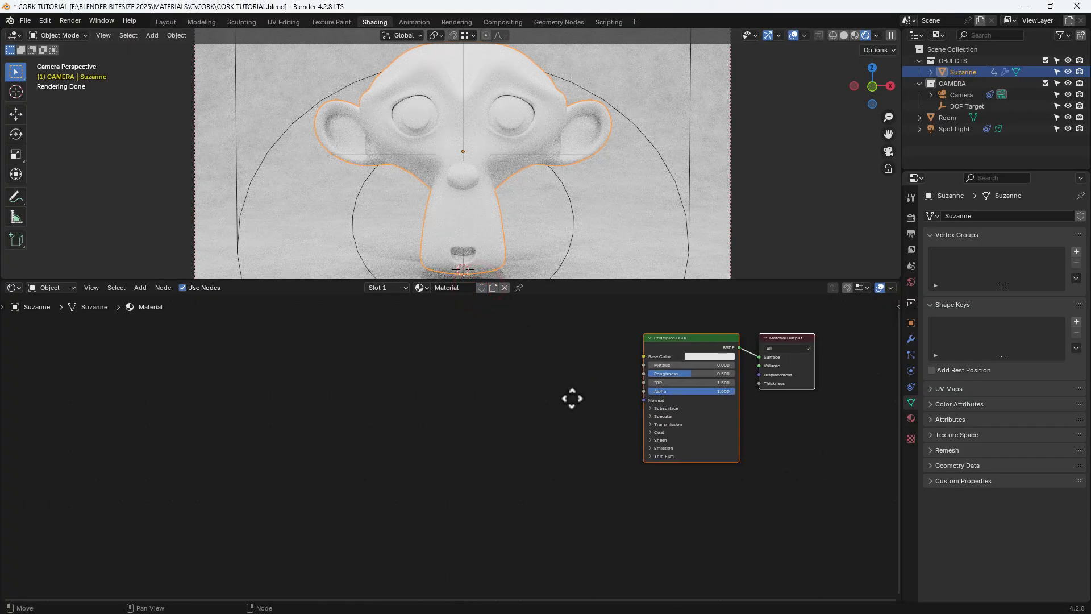
{"action": "middle_click_drag", "start_coordinate": [569, 397], "coordinate": [500, 397]}
{"action": "scroll", "coordinate": [639, 400], "scroll_direction": "up", "scroll_amount": 2}
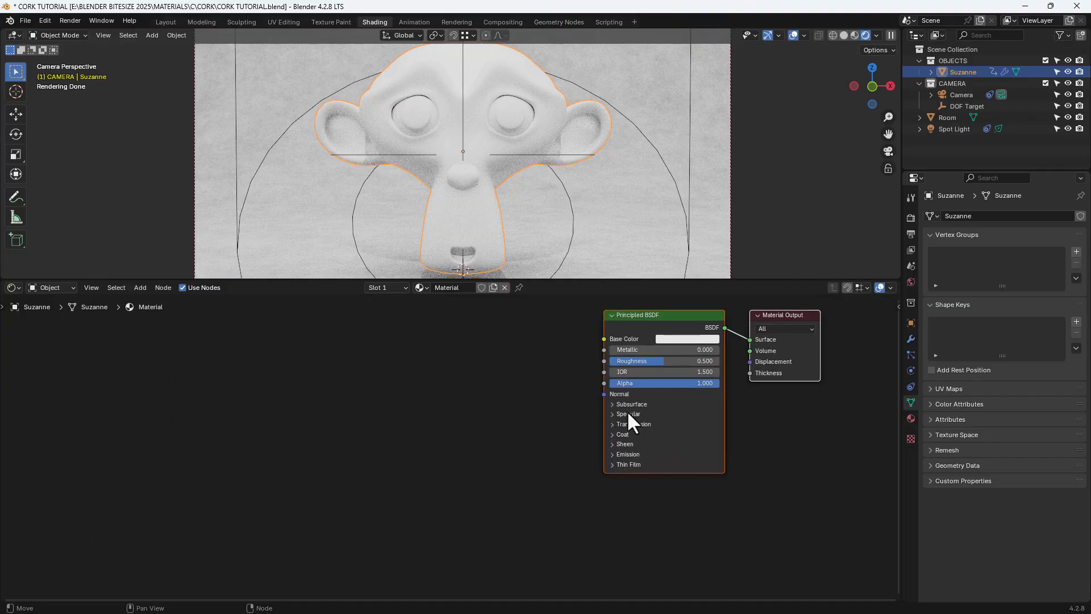
Expand the Principled BSDF's Specular section and set Roughness to 0.35
{"action": "left_click", "coordinate": [626, 411]}
{"action": "middle_click_drag", "start_coordinate": [524, 411], "coordinate": [505, 432]}
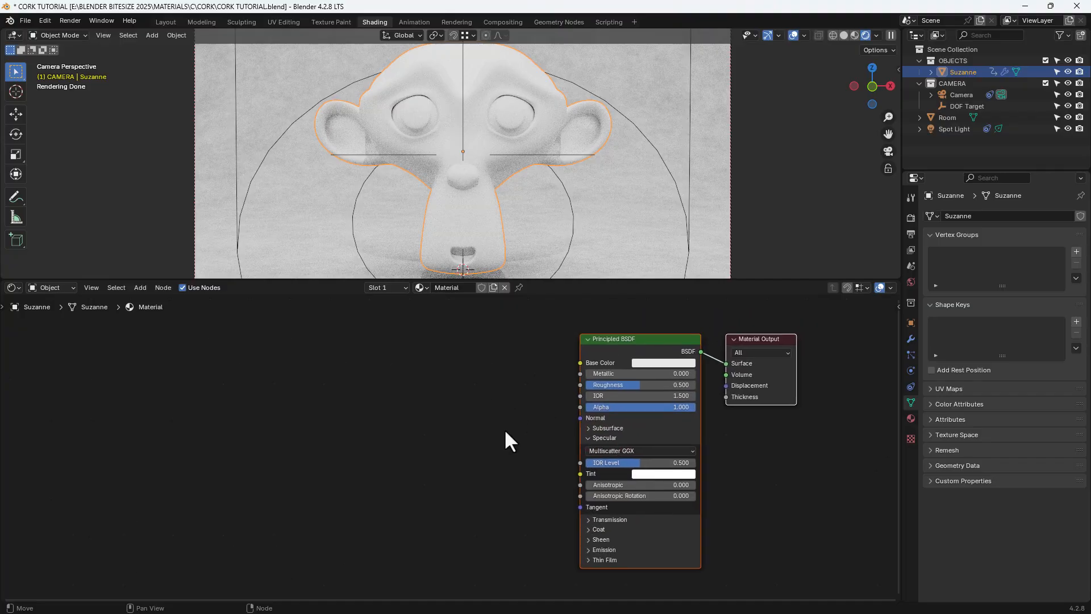
{"action": "scroll", "coordinate": [505, 432], "scroll_direction": "up", "scroll_amount": 2}
{"action": "left_click", "coordinate": [624, 377]}
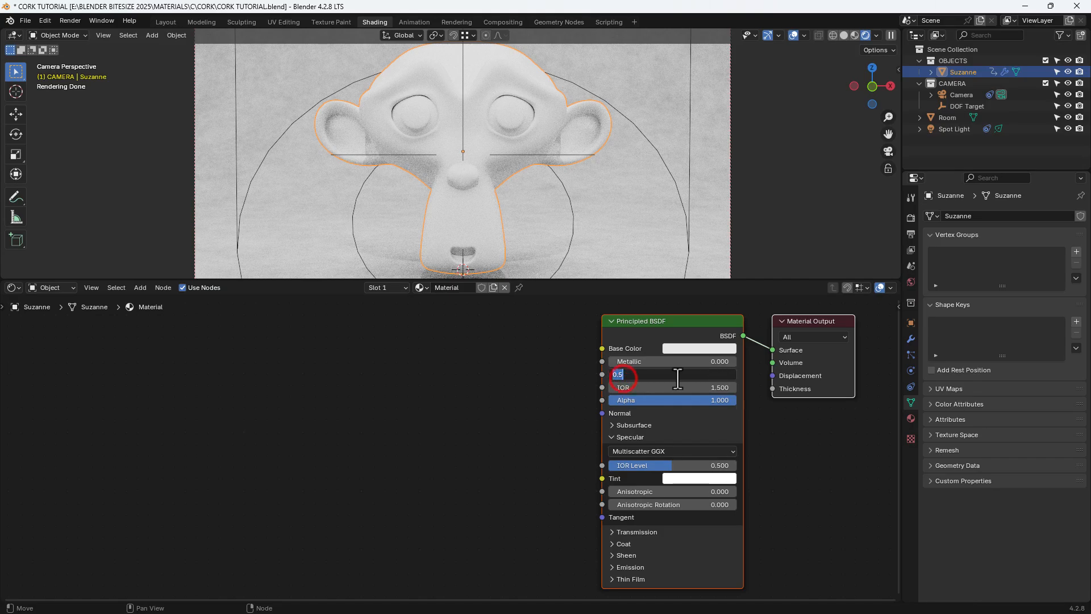
{"action": "type", "text": ".35"}
{"action": "key", "text": "Return"}
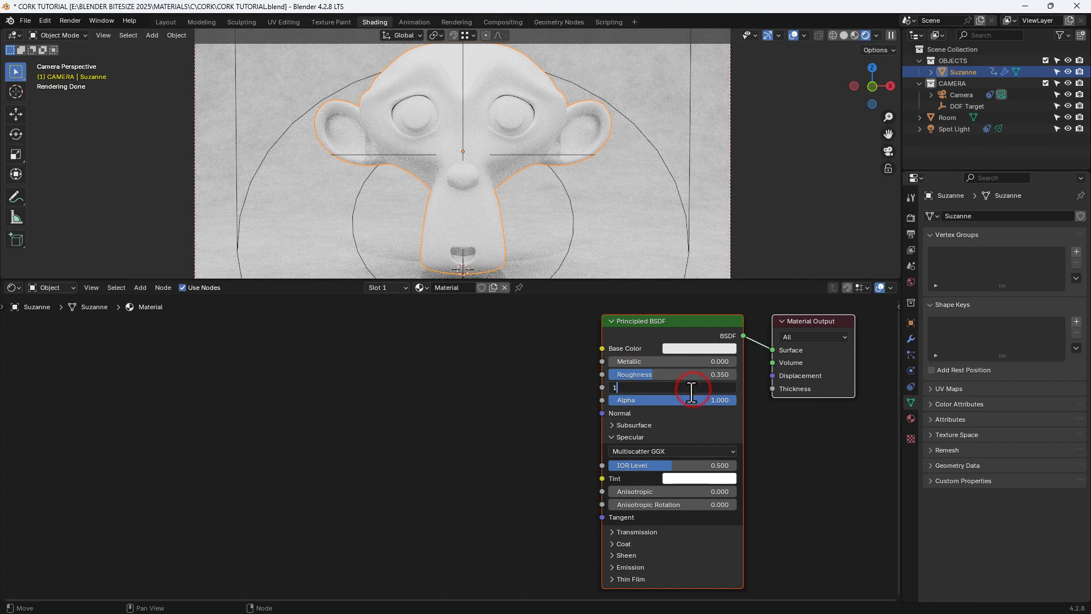
Set the Principled BSDF's IOR to 1 and its specular IOR Level to 0.005
{"action": "left_click_drag", "start_coordinate": [693, 389], "coordinate": [654, 389]}
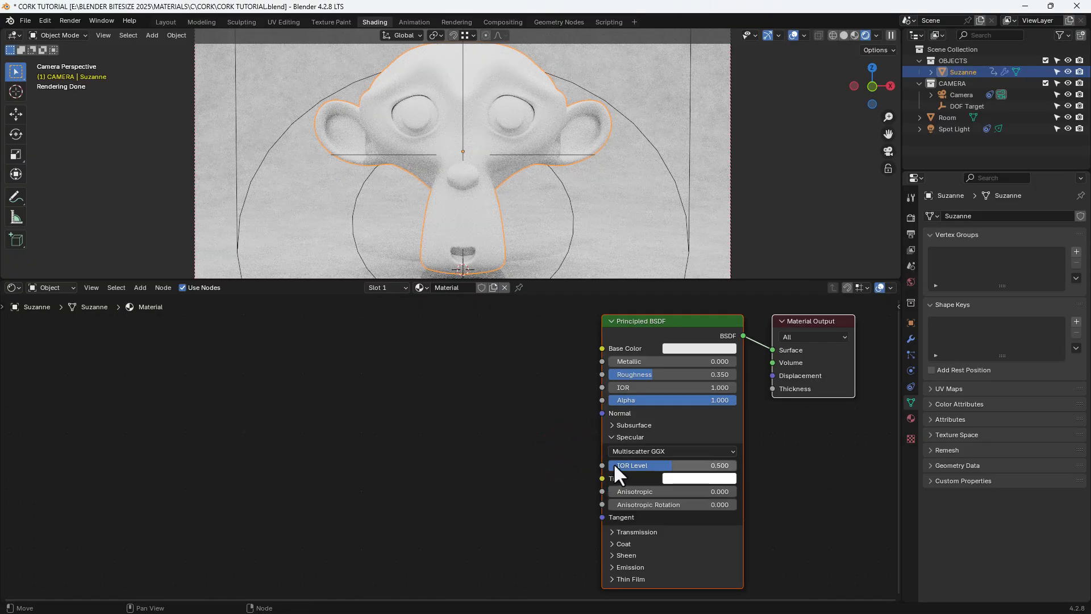
{"action": "left_click", "coordinate": [628, 464]}
{"action": "type", "text": ".0"}
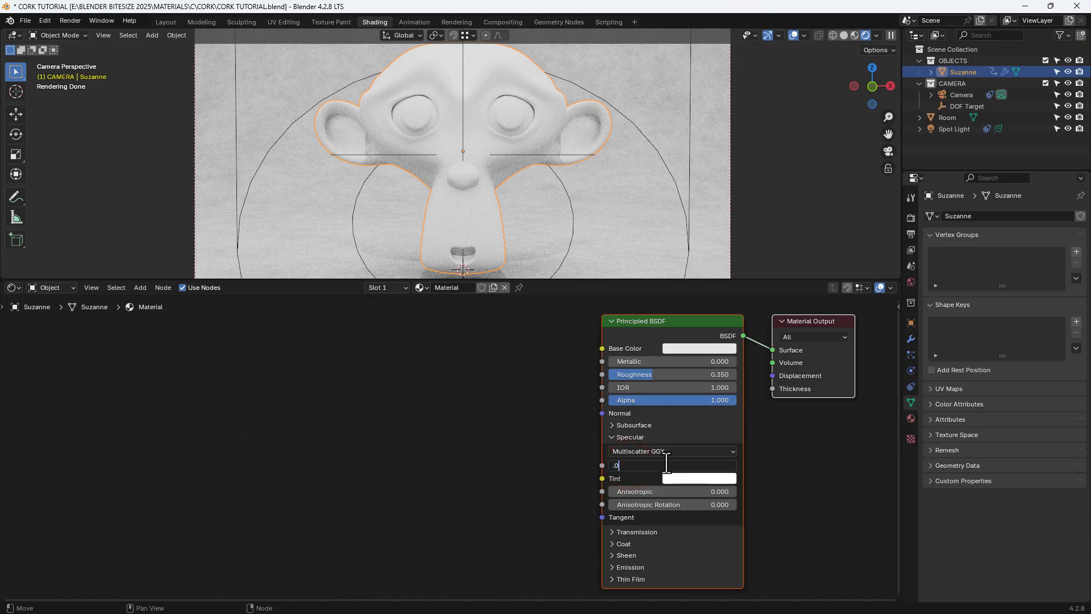
{"action": "type", "text": "05"}
{"action": "key", "text": "Return"}
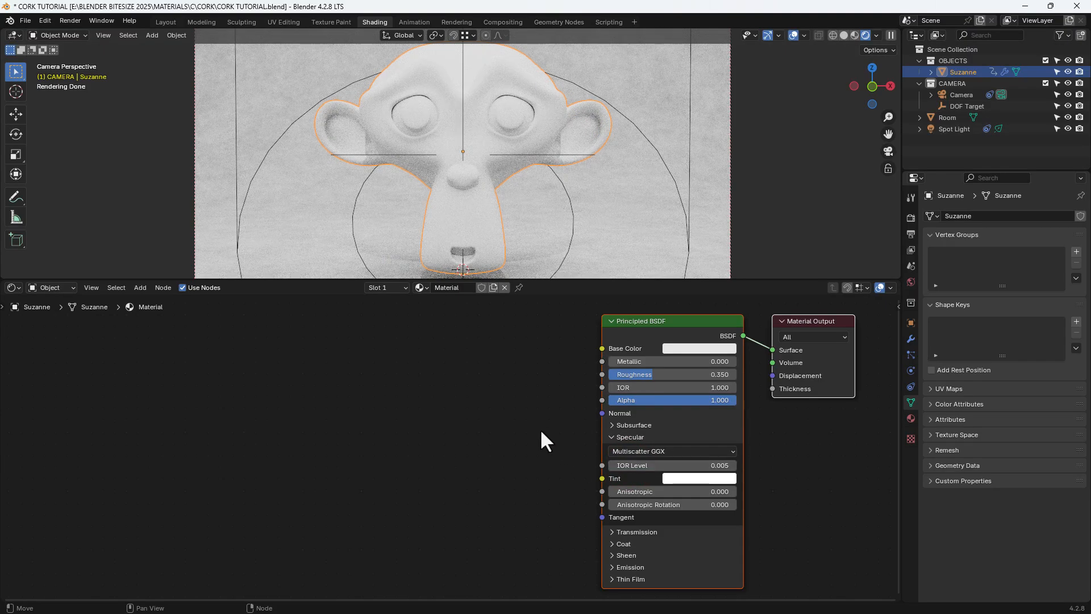
Add a Texture Coordinate node with its Object output connected to the Base Color input
{"action": "middle_click_drag", "start_coordinate": [536, 419], "coordinate": [577, 418]}
{"action": "scroll", "coordinate": [540, 423], "scroll_direction": "down", "scroll_amount": 2}
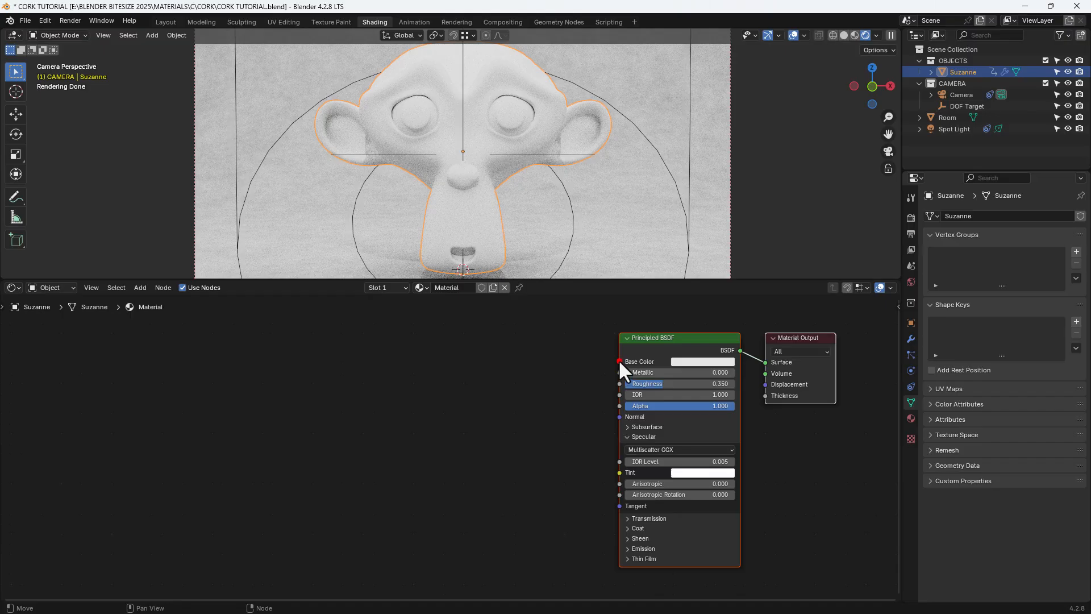
{"action": "left_click_drag", "start_coordinate": [618, 362], "coordinate": [436, 406]}
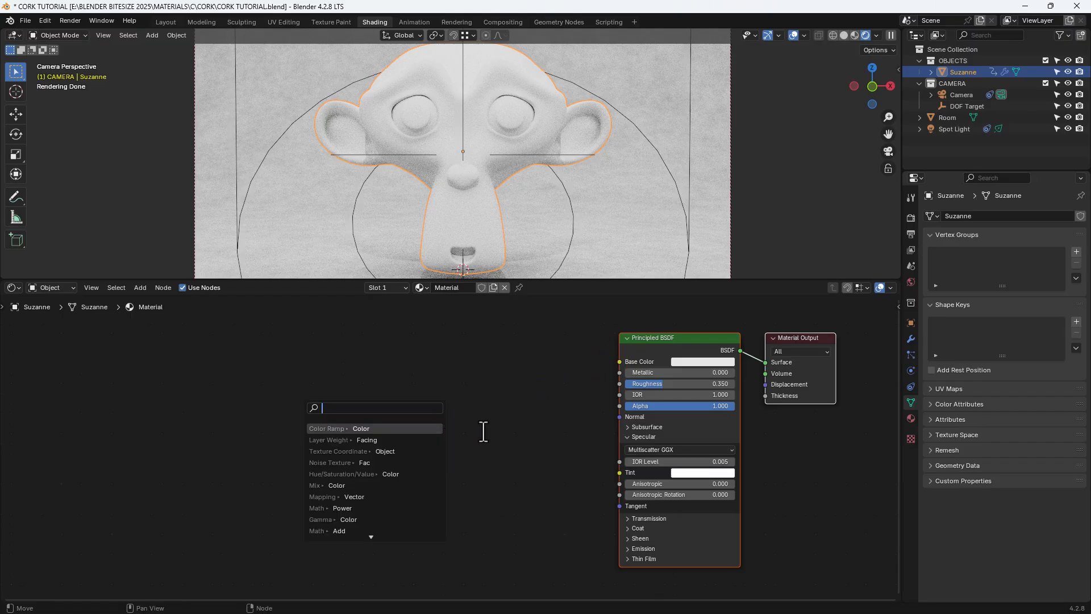
{"action": "type", "text": "TEXTURE C"}
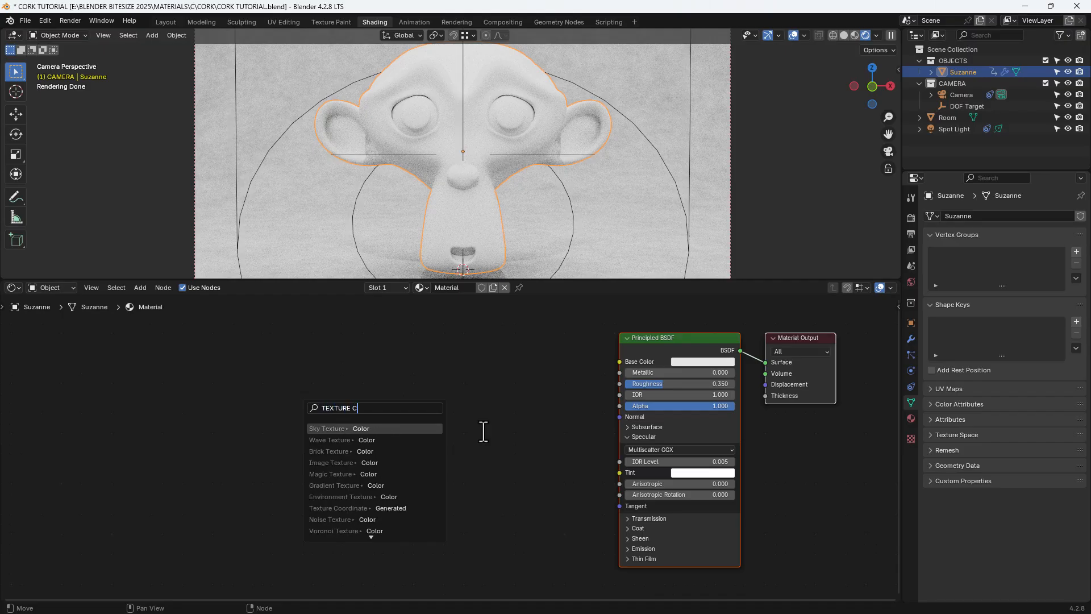
{"action": "type", "text": "OR"}
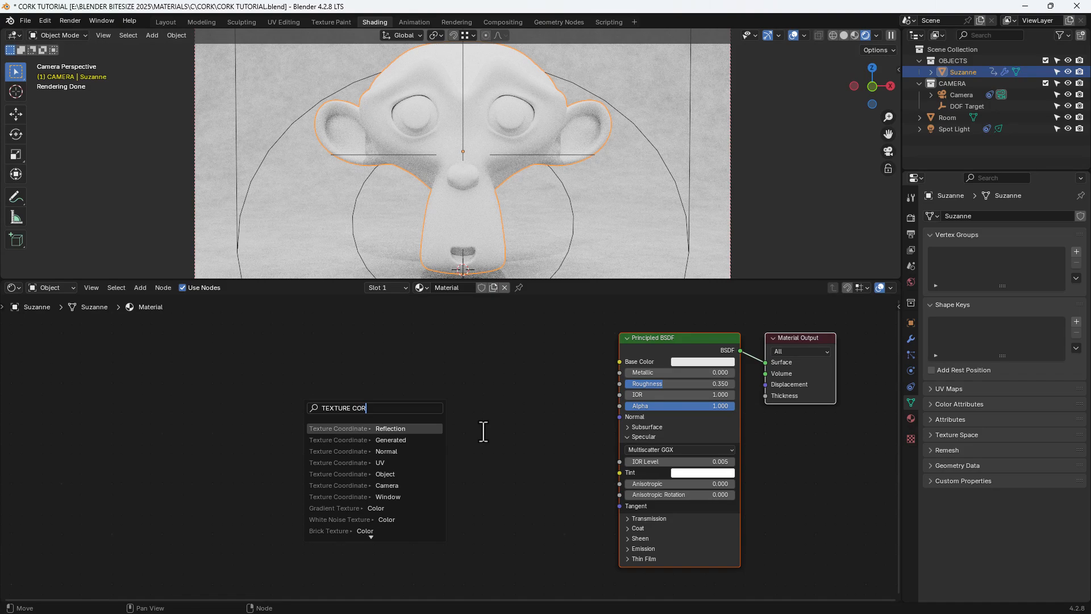
{"action": "key", "text": "Down"}
{"action": "key", "text": "Down"}
{"action": "key", "text": "Down"}
{"action": "key", "text": "Down"}
{"action": "key", "text": "Return"}
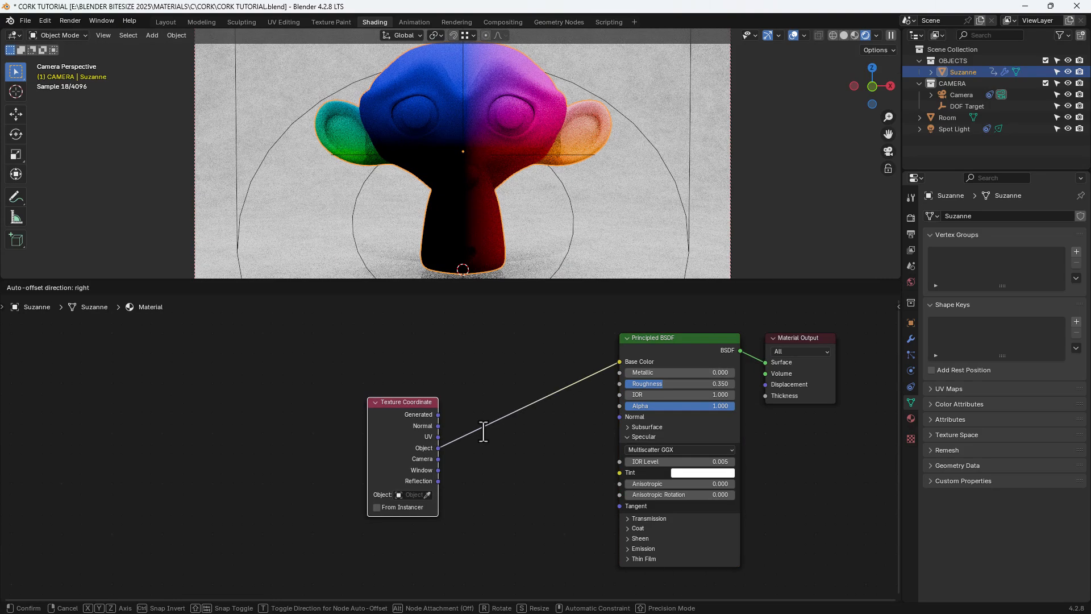
{"action": "left_click", "coordinate": [144, 371]}
Insert a Noise Texture node on the link between Texture Coordinate and Base Color
{"action": "left_click", "coordinate": [351, 441]}
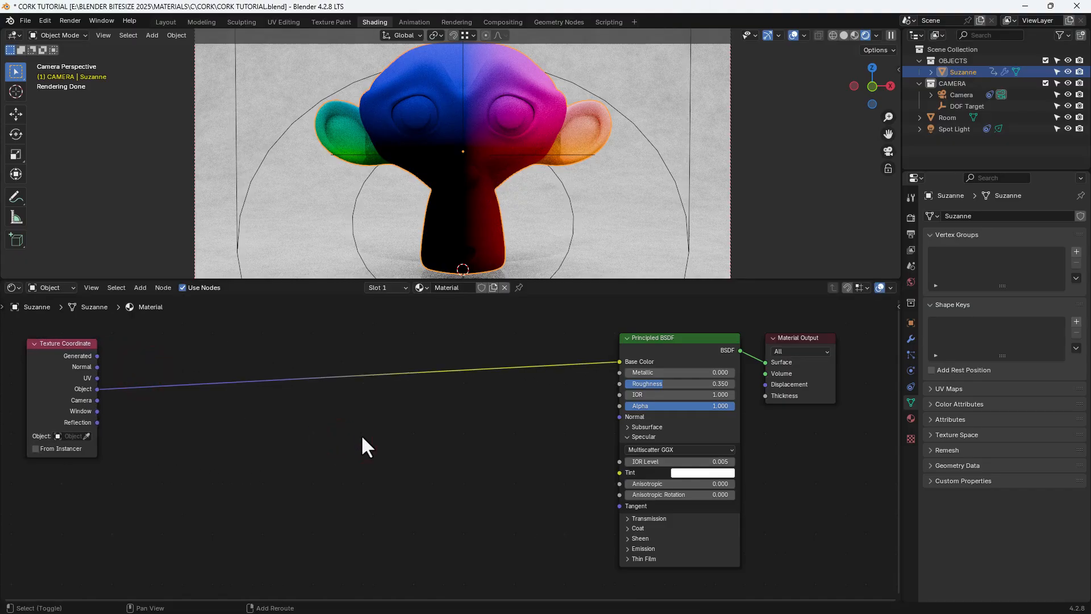
{"action": "key", "text": "shift+a"}
{"action": "left_click", "coordinate": [361, 434]}
{"action": "type", "text": "NOI"}
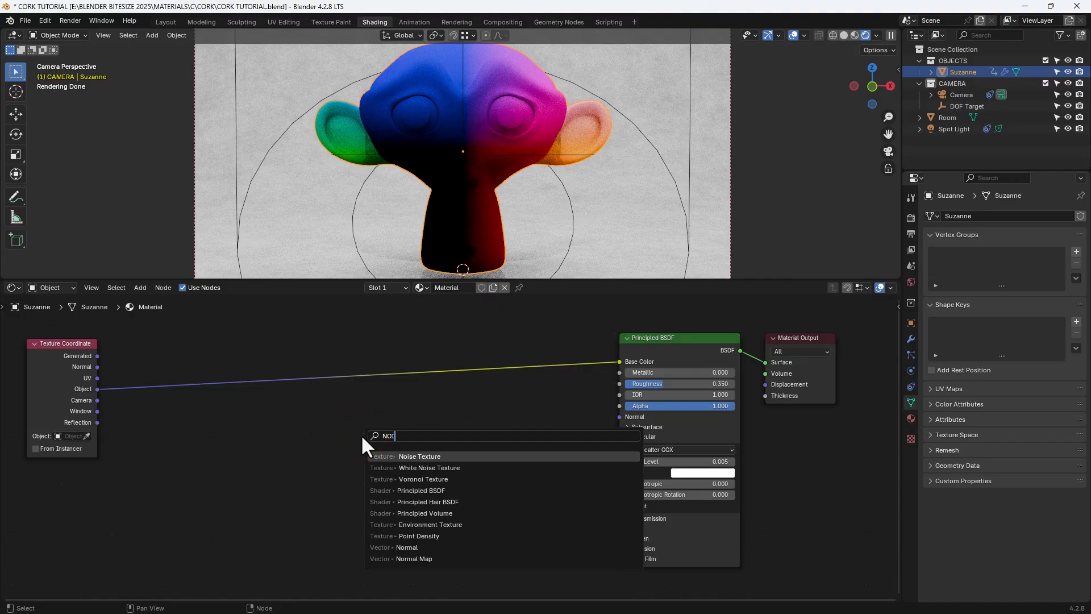
{"action": "left_click", "coordinate": [392, 456]}
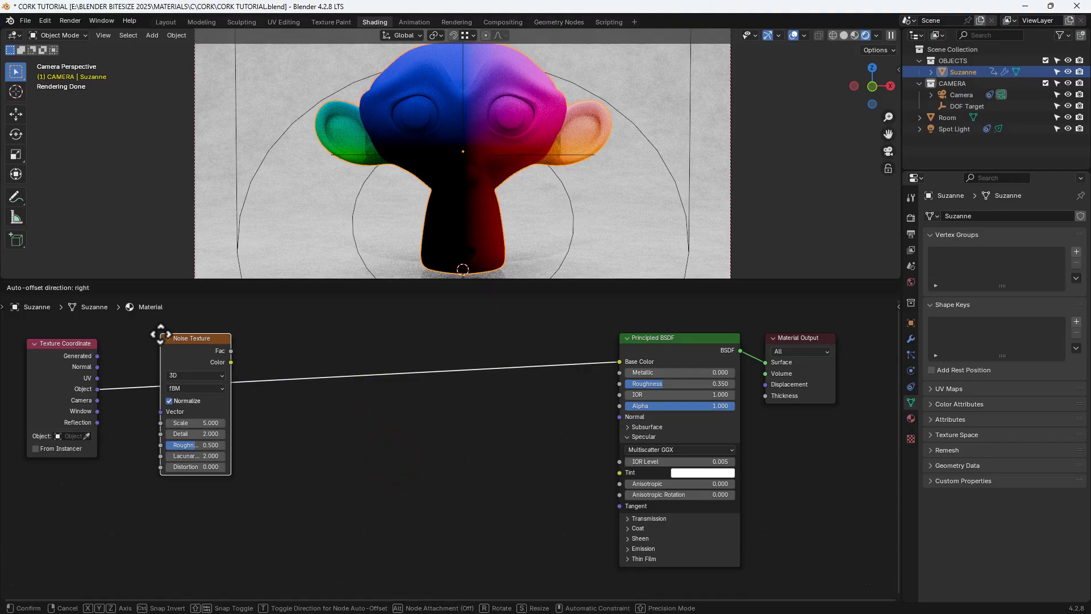
{"action": "left_click", "coordinate": [160, 334]}
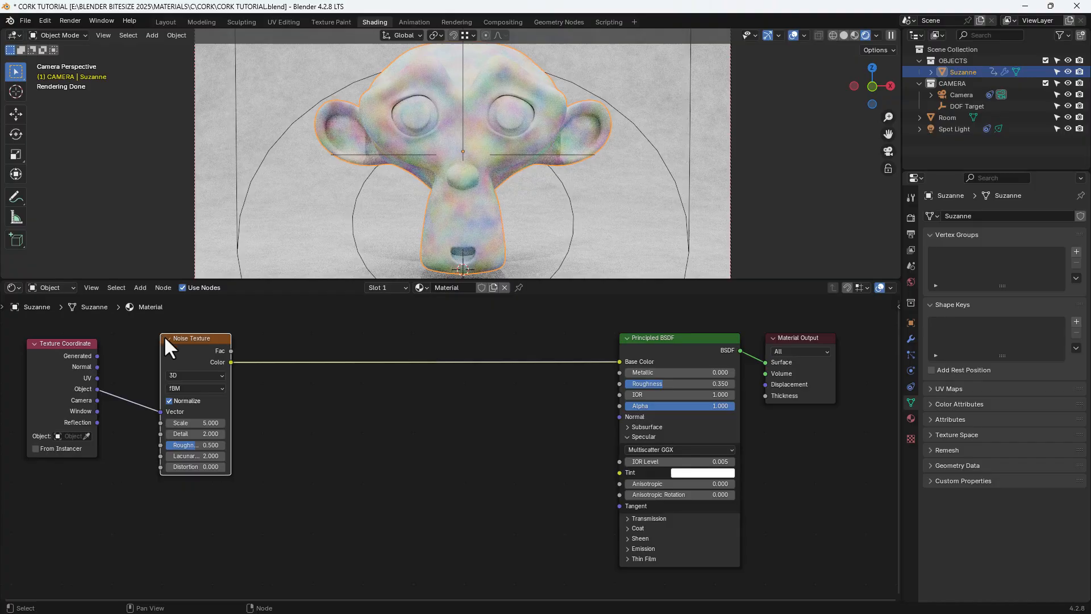
Set the Noise Texture's Scale to 10, Detail to 15 and Roughness to 0.6
{"action": "double_click", "coordinate": [187, 423]}
{"action": "type", "text": "10"}
{"action": "key", "text": "Tab"}
{"action": "type", "text": "15"}
{"action": "key", "text": "Tab"}
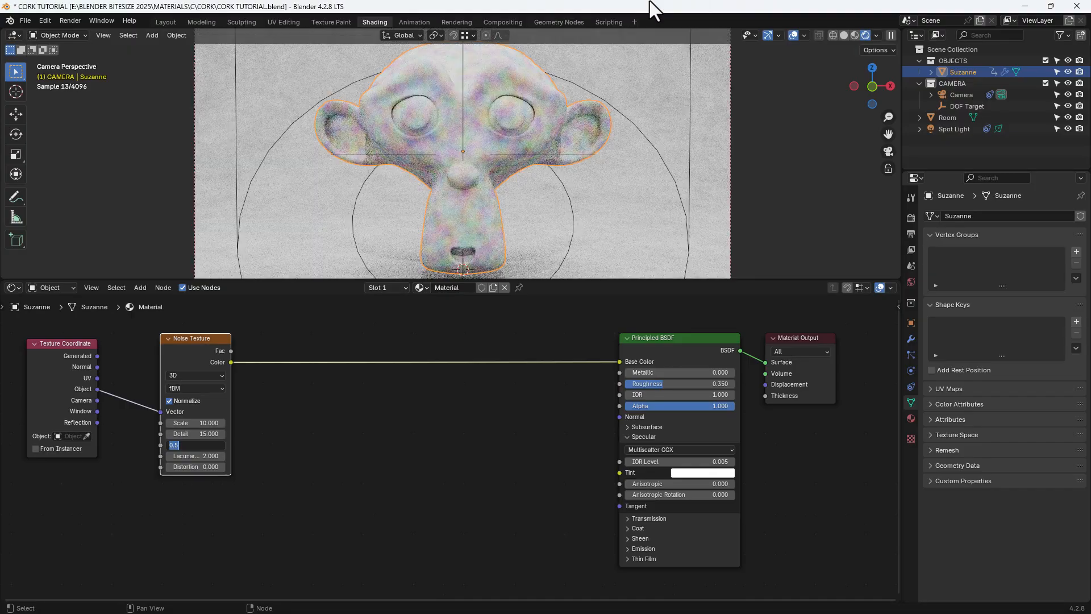
{"action": "type", "text": "0.6"}
{"action": "key", "text": "Return"}
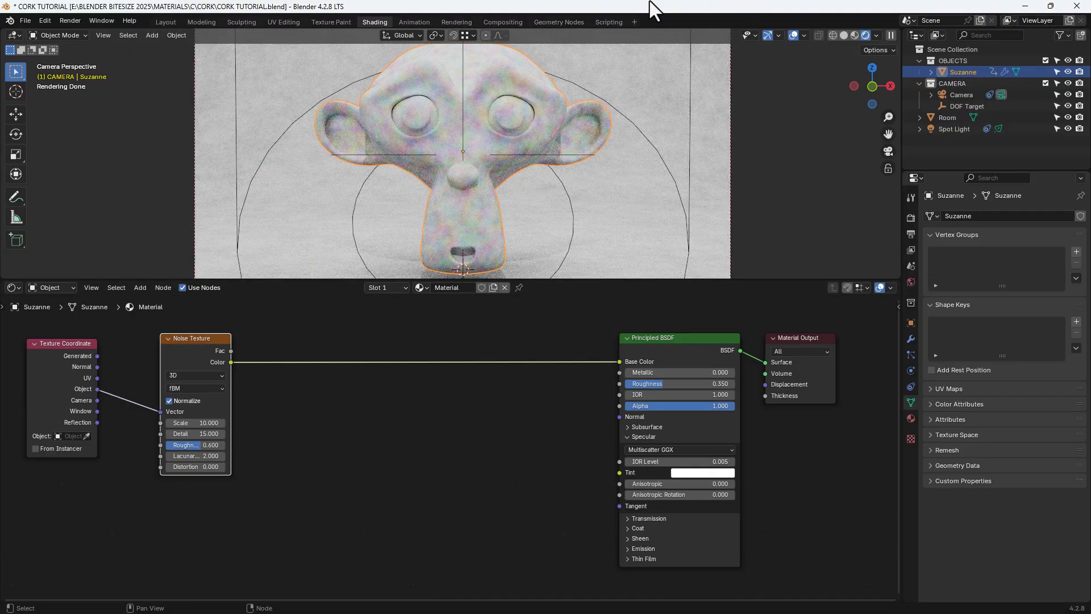
Insert a Mix Color node on the link between the Noise Texture's Color output and Base Color
{"action": "left_click", "coordinate": [323, 440]}
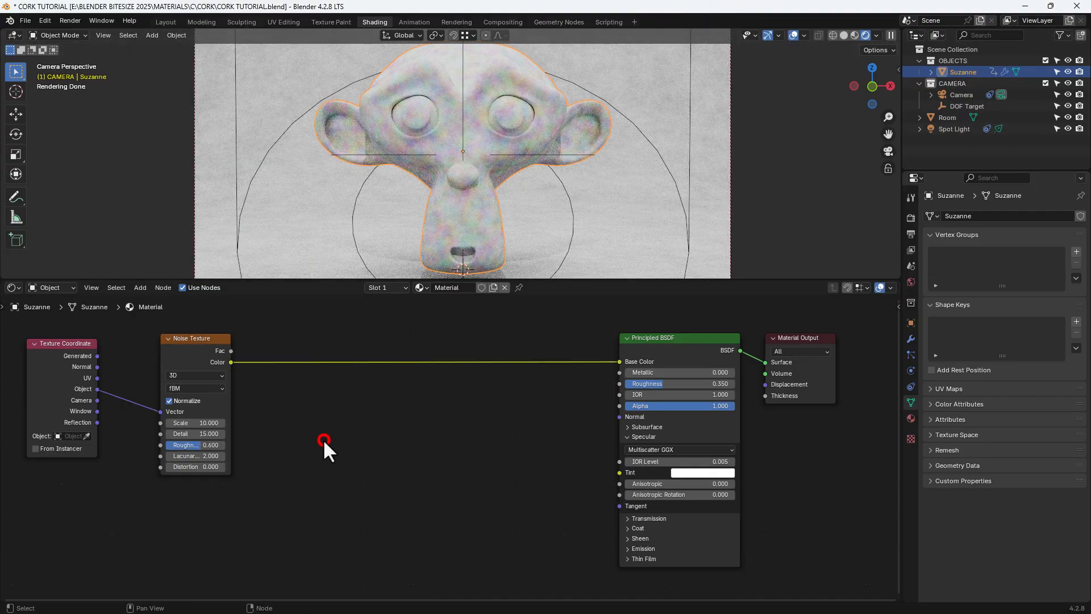
{"action": "key", "text": "shift+a"}
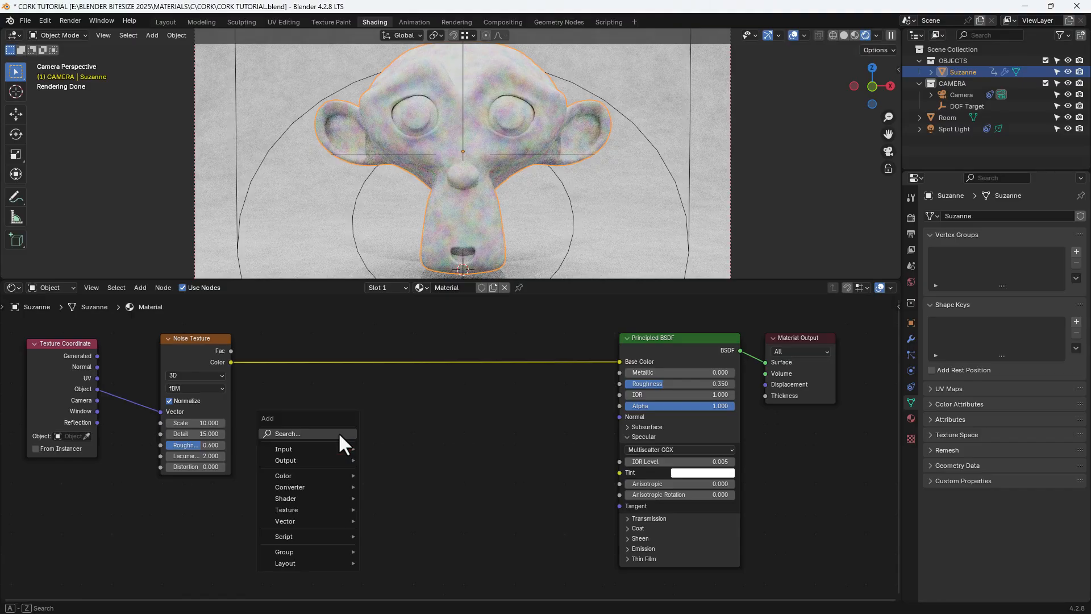
{"action": "left_click", "coordinate": [339, 433]}
{"action": "type", "text": "MIC"}
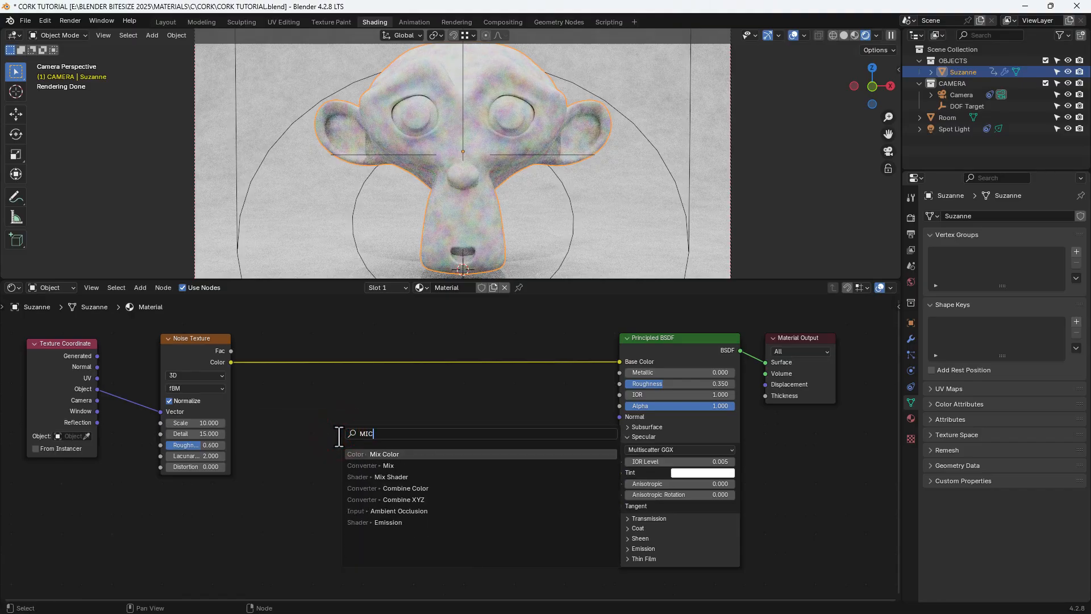
{"action": "left_click", "coordinate": [359, 453]}
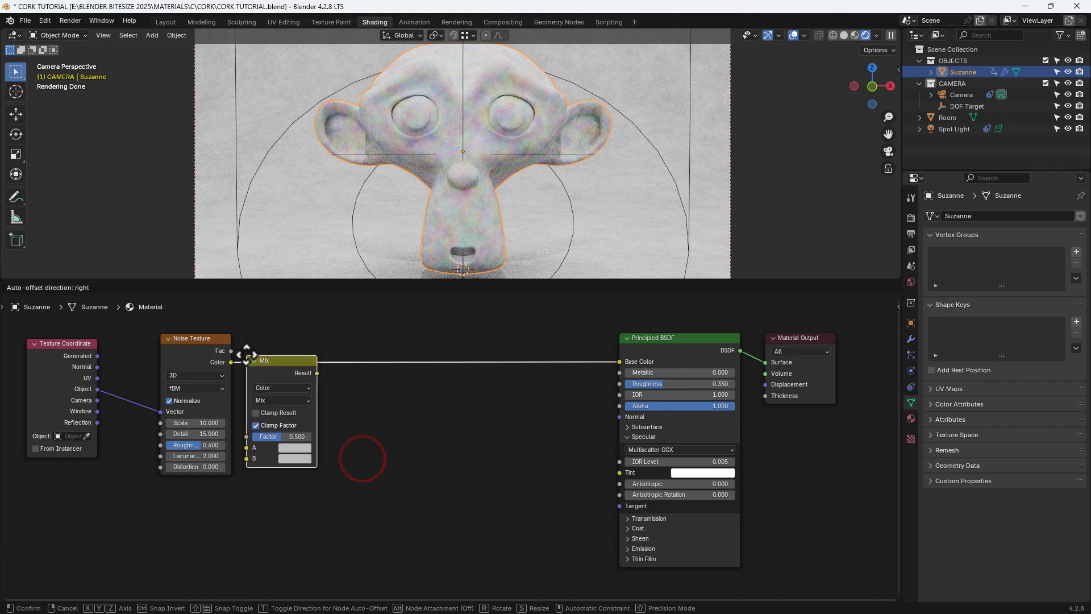
{"action": "left_click", "coordinate": [262, 344]}
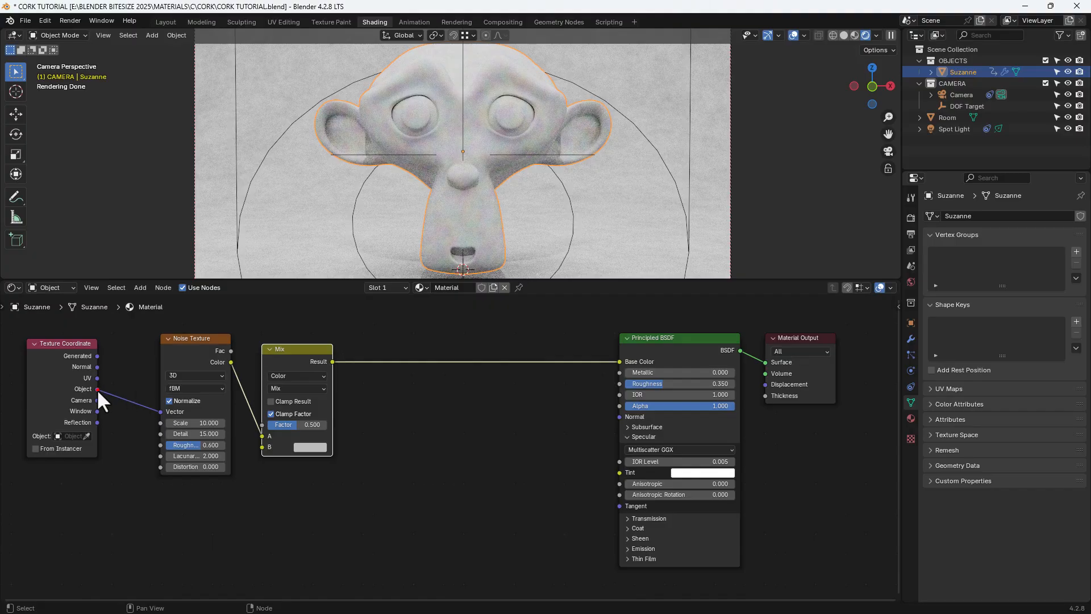
Connect the Texture Coordinate Object output to the Mix node's B input and rearrange the nodes
{"action": "left_click_drag", "start_coordinate": [97, 389], "coordinate": [261, 446]}
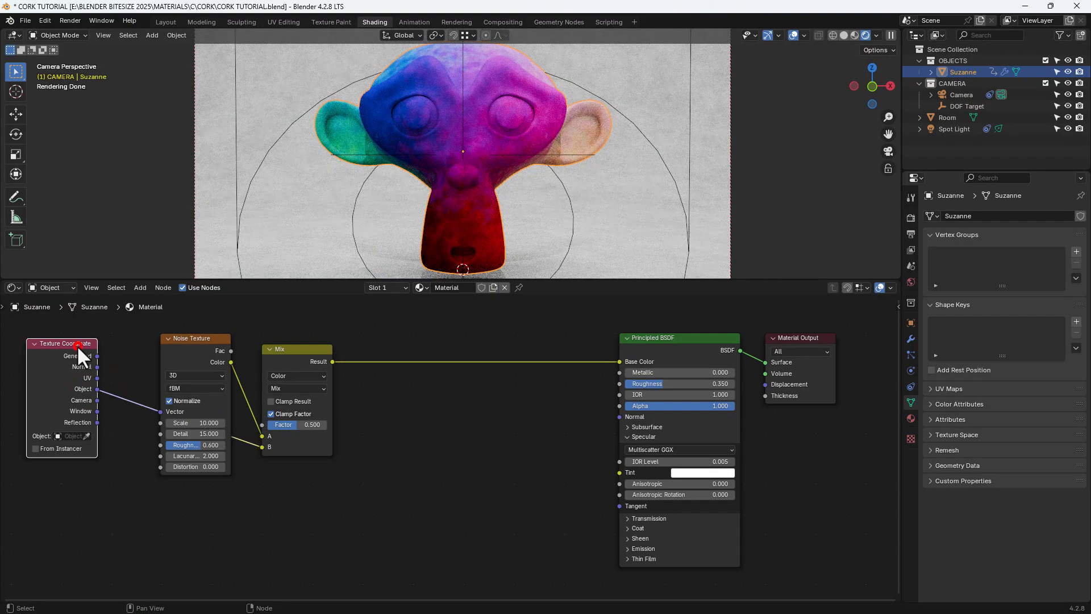
{"action": "left_click_drag", "start_coordinate": [77, 344], "coordinate": [77, 472]}
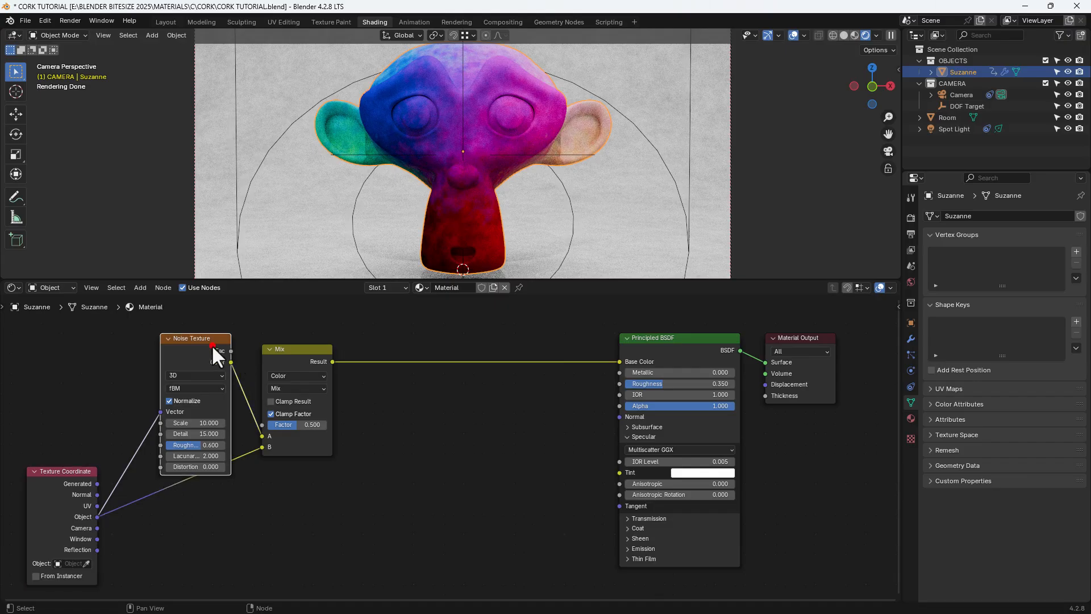
{"action": "left_click_drag", "start_coordinate": [211, 340], "coordinate": [183, 328]}
{"action": "left_click", "coordinate": [287, 356]}
{"action": "left_click_drag", "start_coordinate": [287, 356], "coordinate": [258, 377]}
Set the Mix node's Factor to 0.95
{"action": "left_click", "coordinate": [271, 441]}
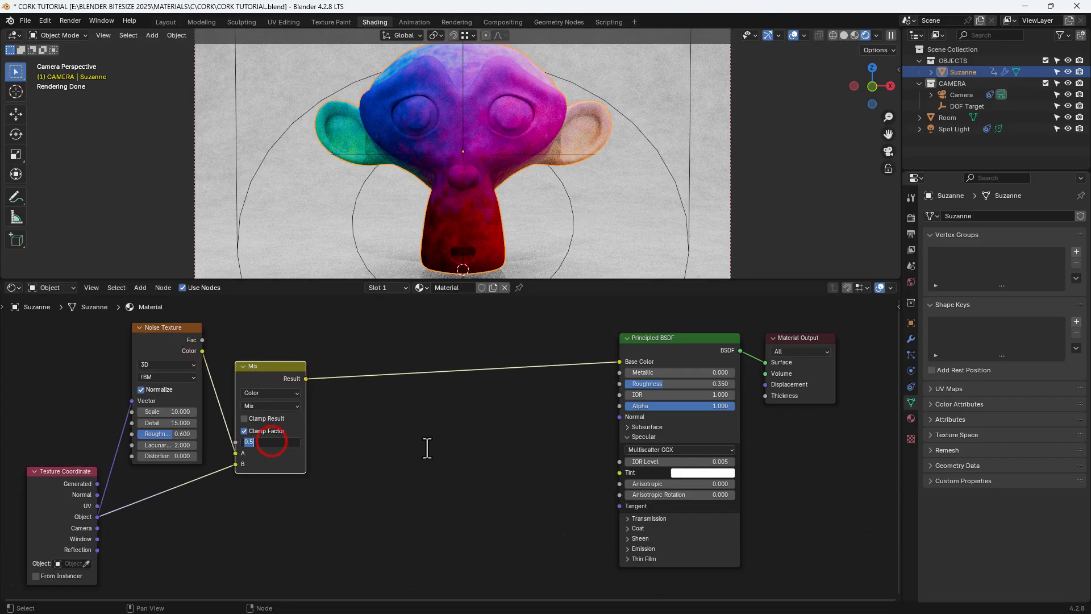
{"action": "key", "text": "BackSpace"}
{"action": "type", "text": ".95"}
{"action": "key", "text": "Return"}
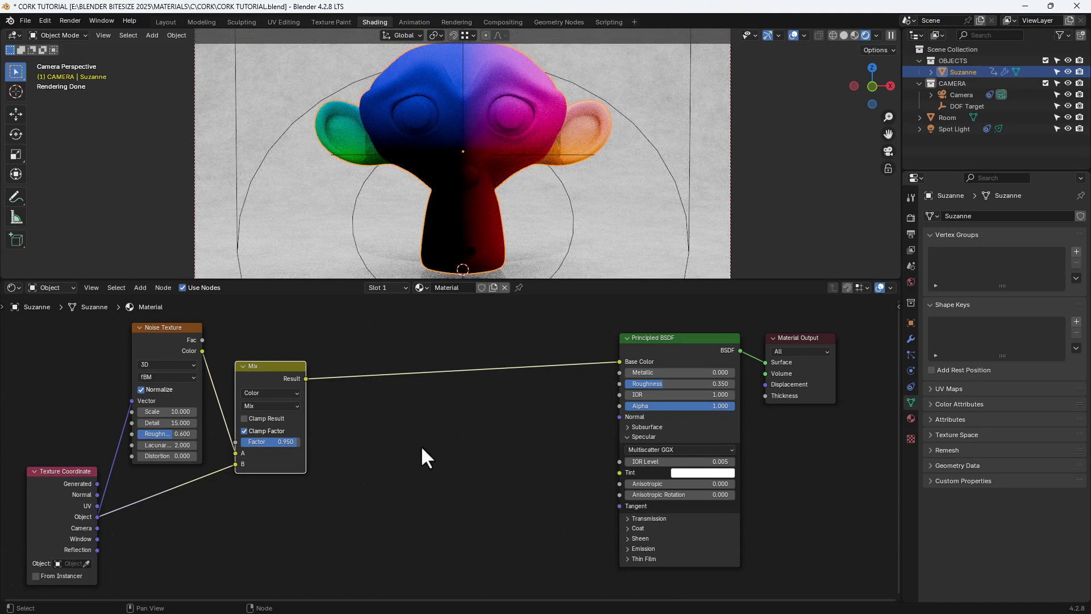
Insert a Voronoi Texture node between the Mix node's Result and the Base Color input
{"action": "left_click", "coordinate": [457, 440]}
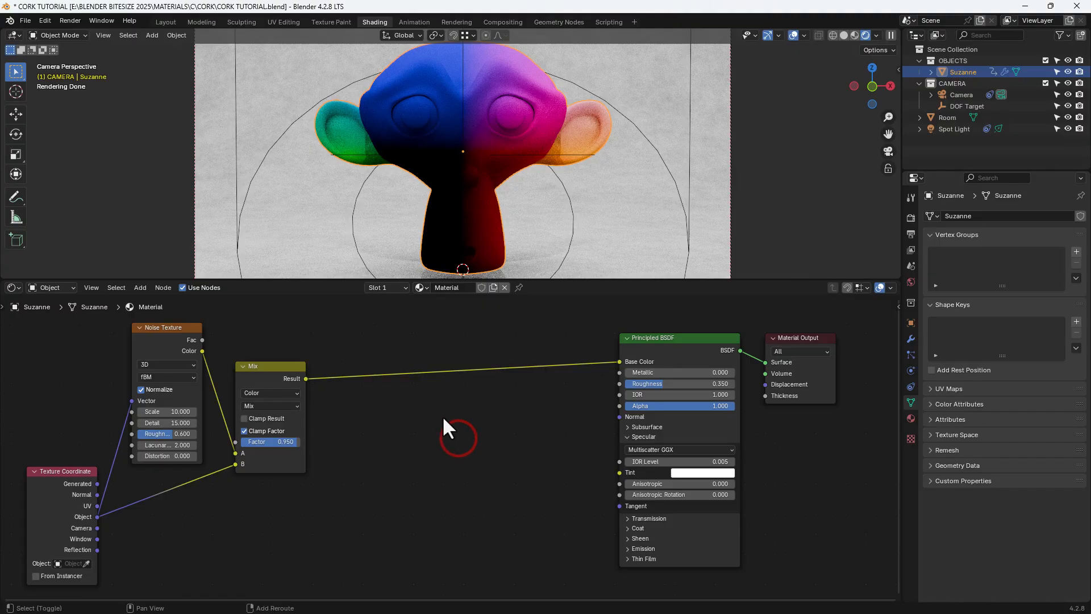
{"action": "key", "text": "shift+a"}
{"action": "left_click", "coordinate": [442, 416]}
{"action": "type", "text": "vo"}
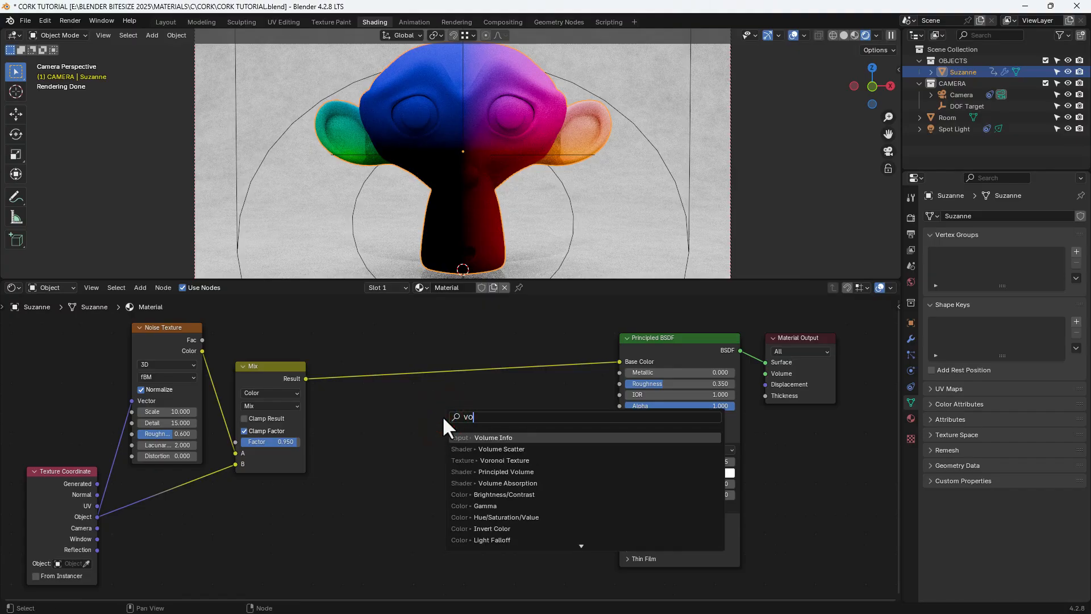
{"action": "type", "text": "r"}
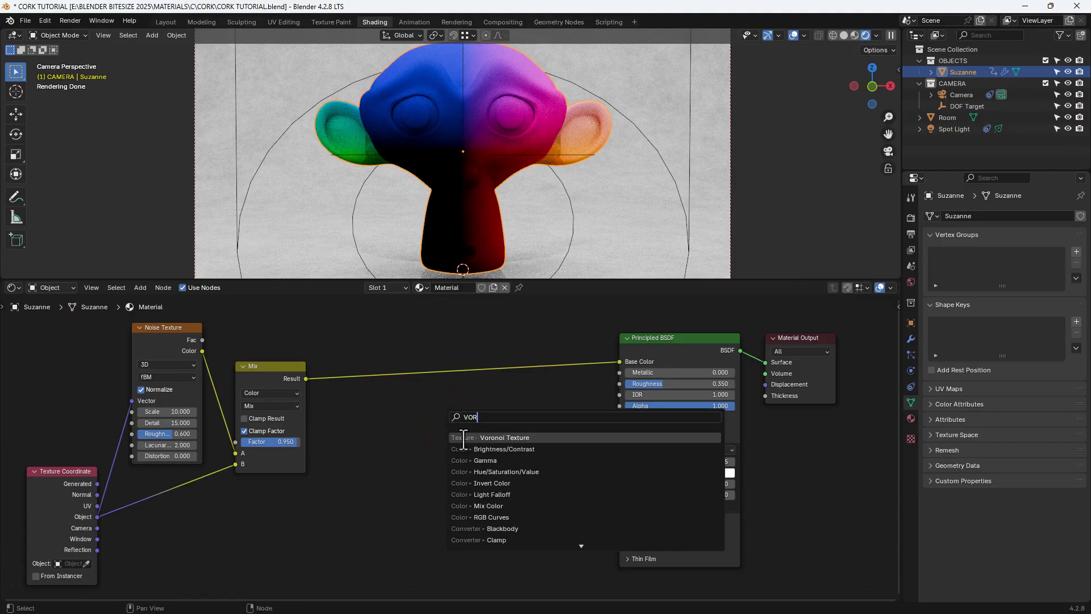
{"action": "key", "text": "Return"}
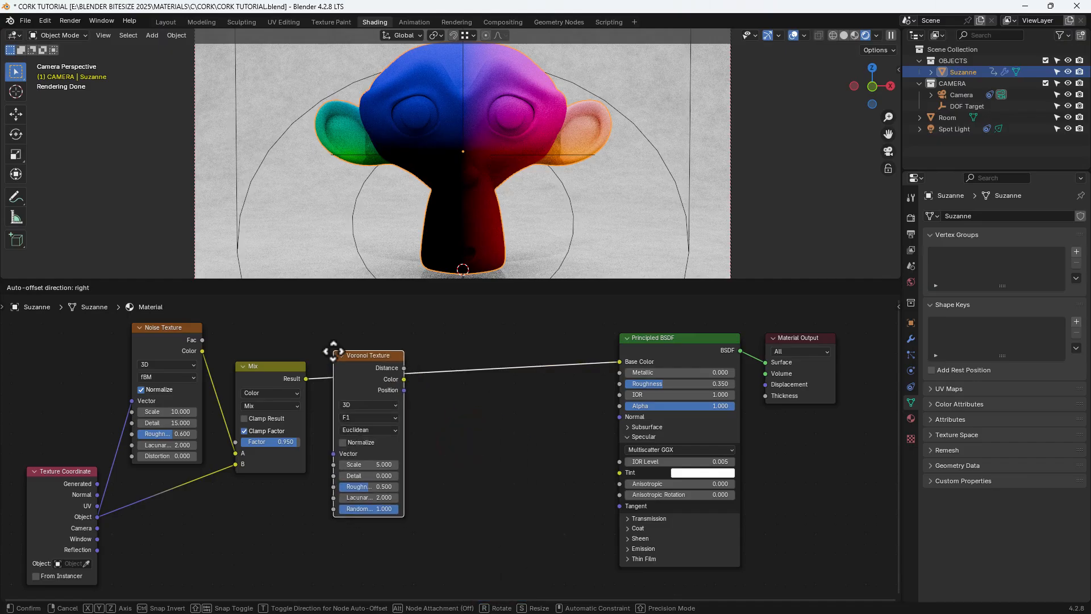
{"action": "left_click", "coordinate": [334, 351]}
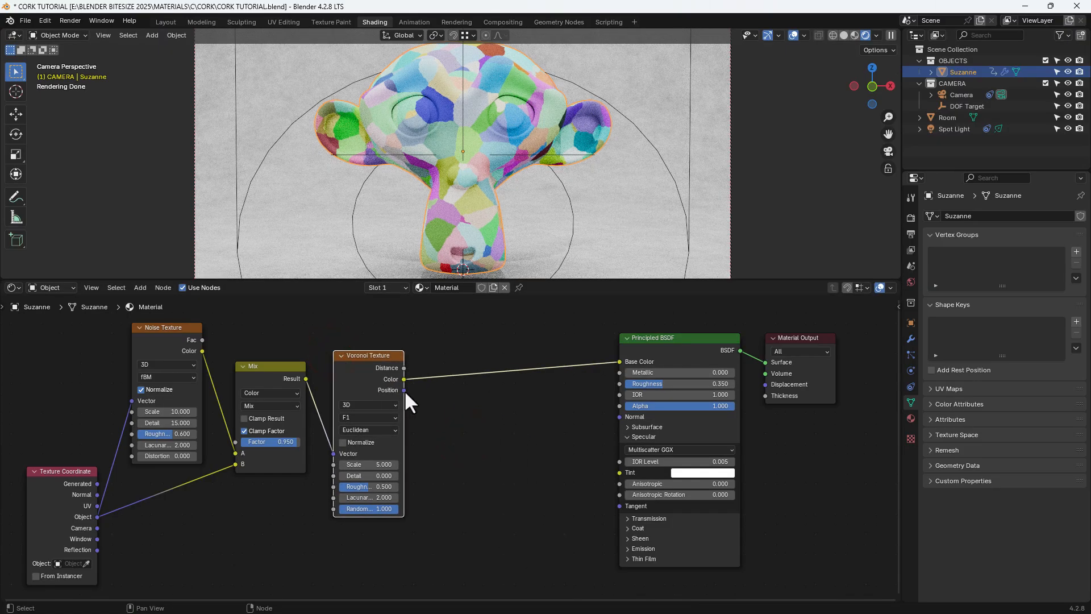
Connect the Voronoi Position output to Base Color and switch the Voronoi feature to Smooth F1
{"action": "left_click_drag", "start_coordinate": [405, 390], "coordinate": [609, 360]}
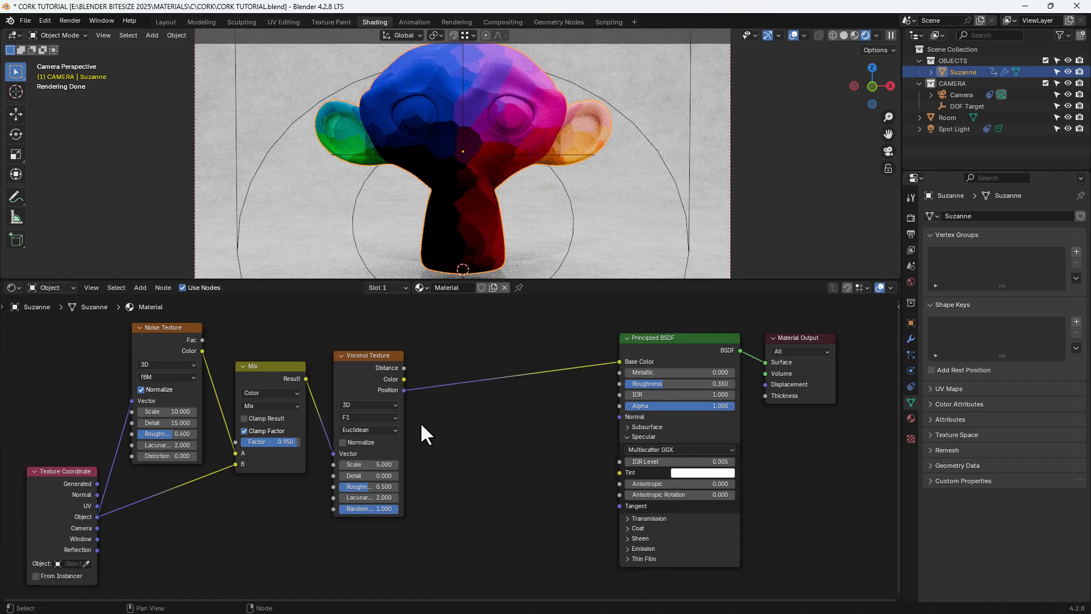
{"action": "left_click", "coordinate": [372, 419]}
{"action": "left_click", "coordinate": [373, 459]}
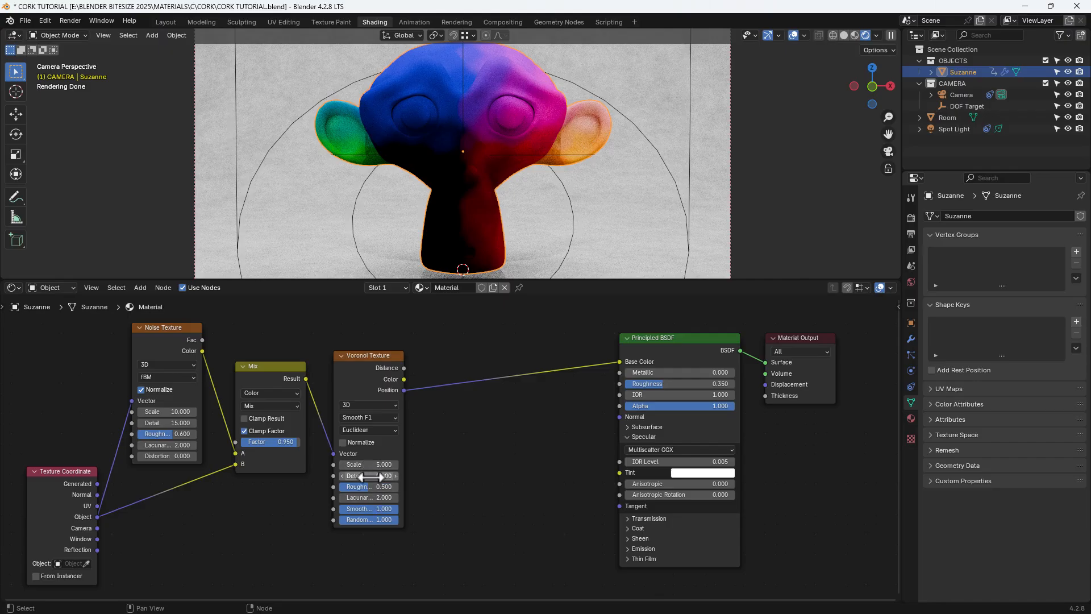
Set the Voronoi Detail to 0, Smoothness to 0.25 and Randomness to 0.8
{"action": "left_click", "coordinate": [369, 475]}
{"action": "type", "text": "0"}
{"action": "key", "text": "Tab"}
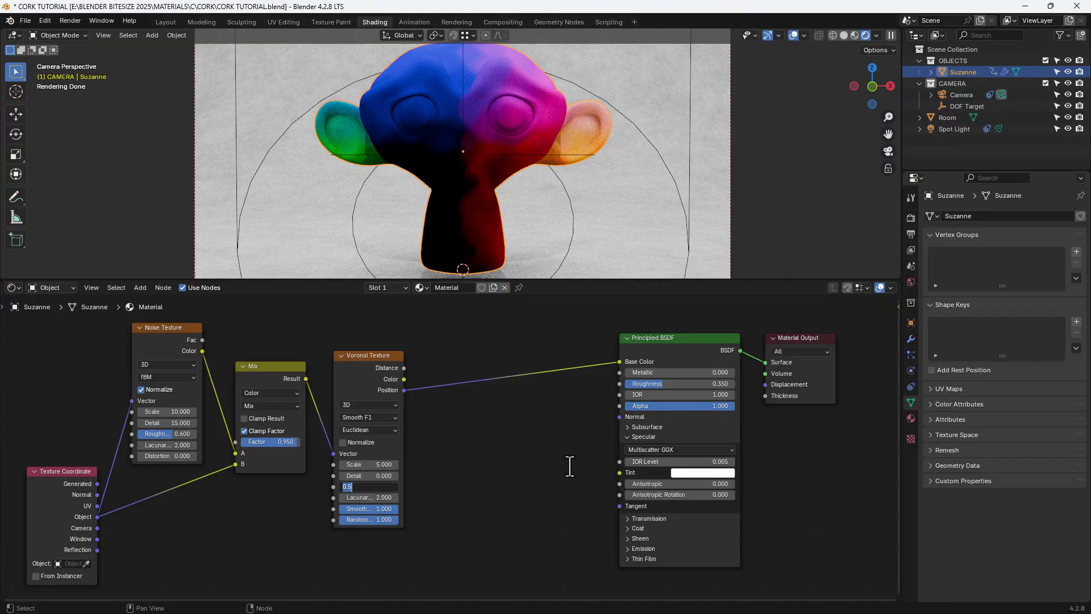
{"action": "key", "text": "Tab"}
{"action": "key", "text": "Tab"}
{"action": "type", "text": "0.25"}
{"action": "key", "text": "Tab"}
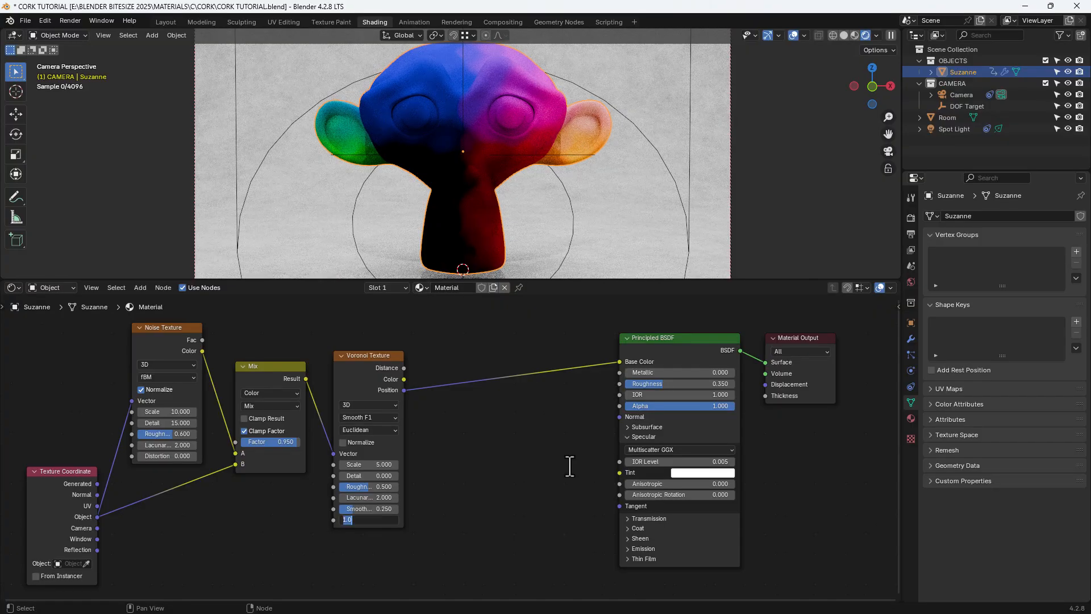
{"action": "type", "text": "0.8"}
{"action": "key", "text": "Return"}
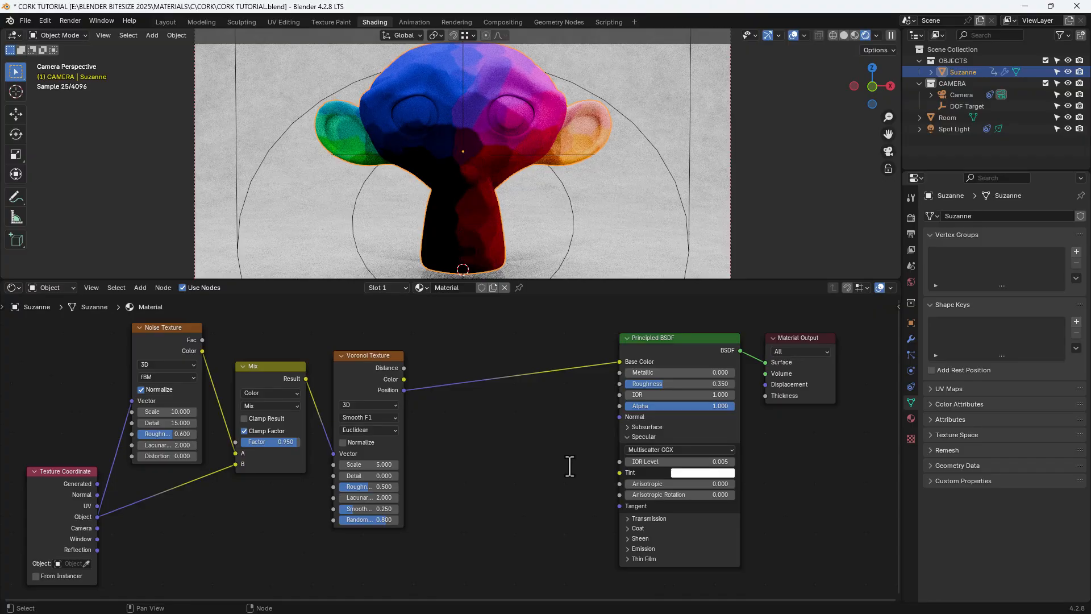
Add a Math node below the Mix node and connect its Value output to the Voronoi Scale input
{"action": "middle_click_drag", "start_coordinate": [507, 423], "coordinate": [534, 406]}
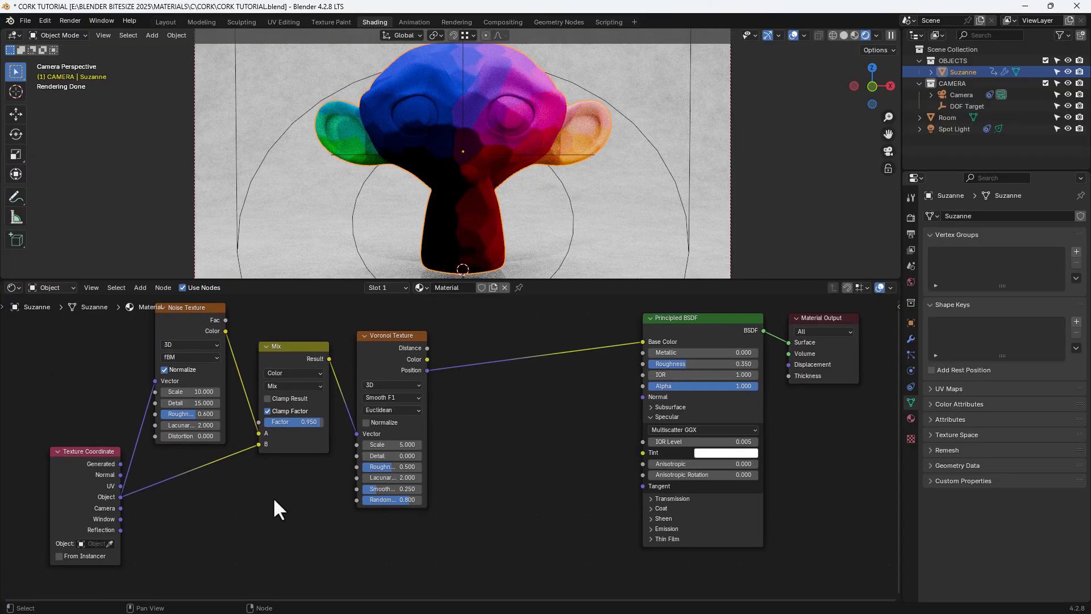
{"action": "key", "text": "shift+a"}
{"action": "left_click", "coordinate": [256, 470]}
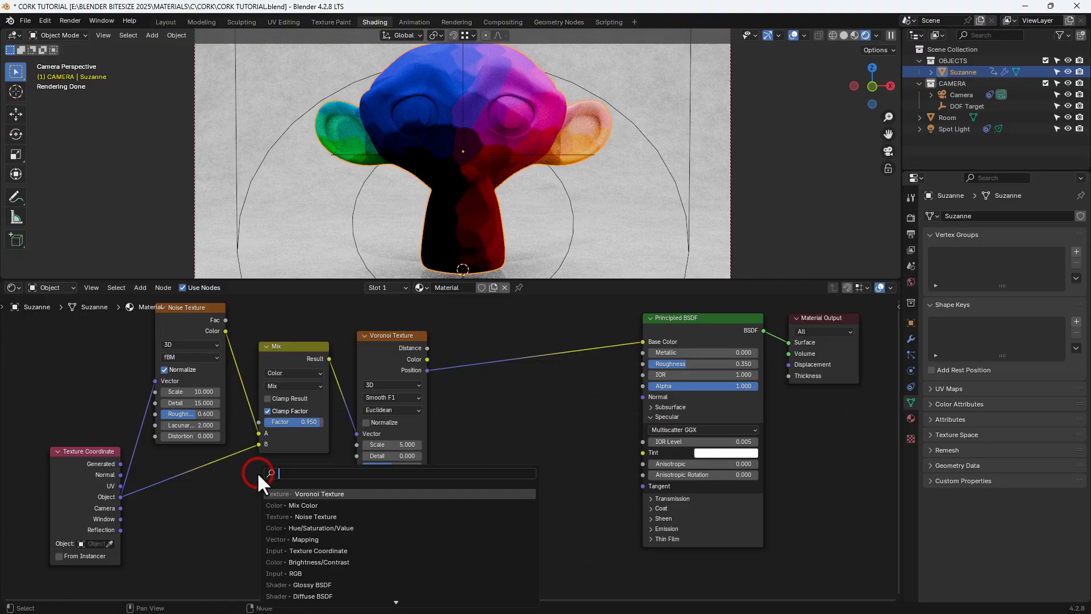
{"action": "type", "text": "MATH"}
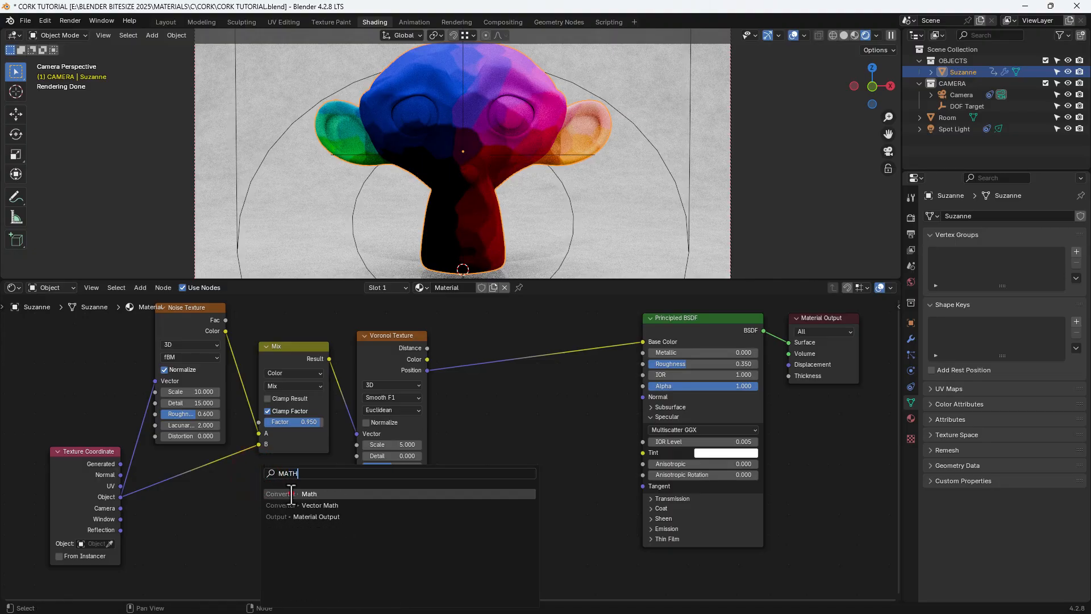
{"action": "key", "text": "Return"}
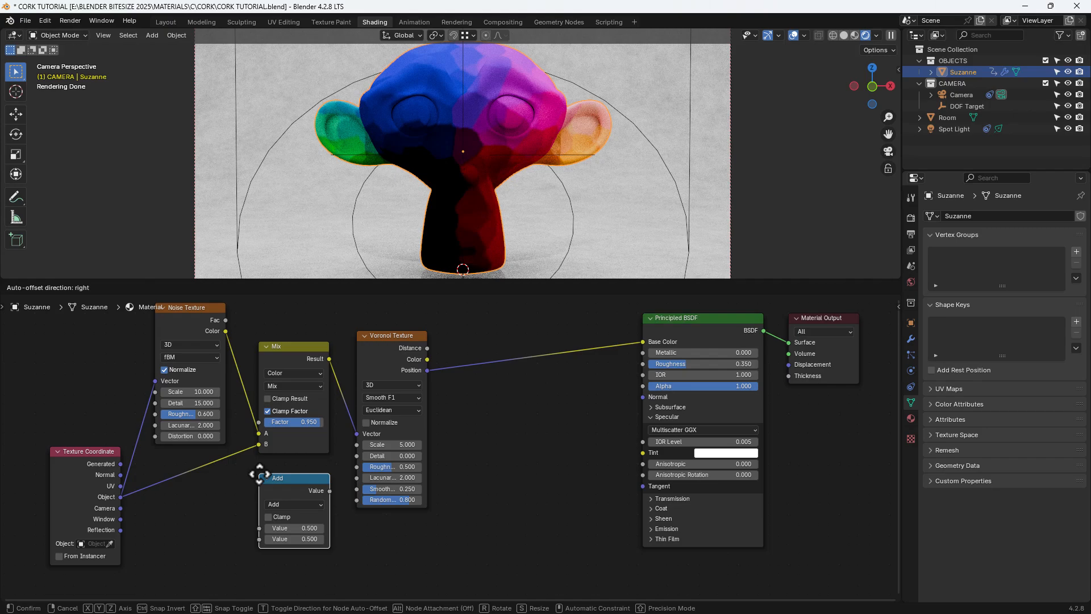
{"action": "left_click", "coordinate": [260, 473]}
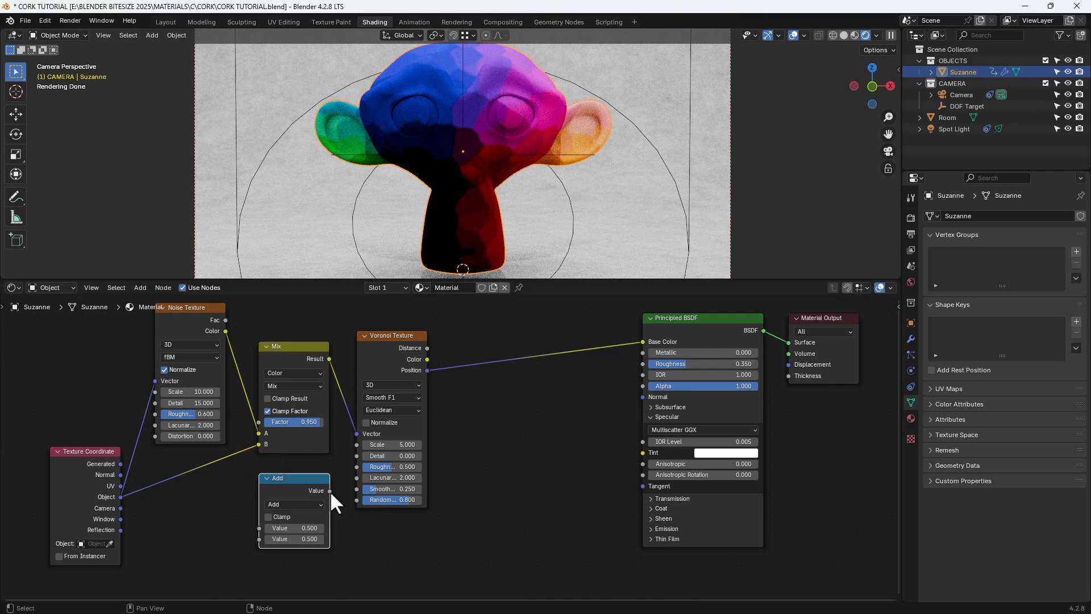
{"action": "left_click_drag", "start_coordinate": [330, 490], "coordinate": [347, 448]}
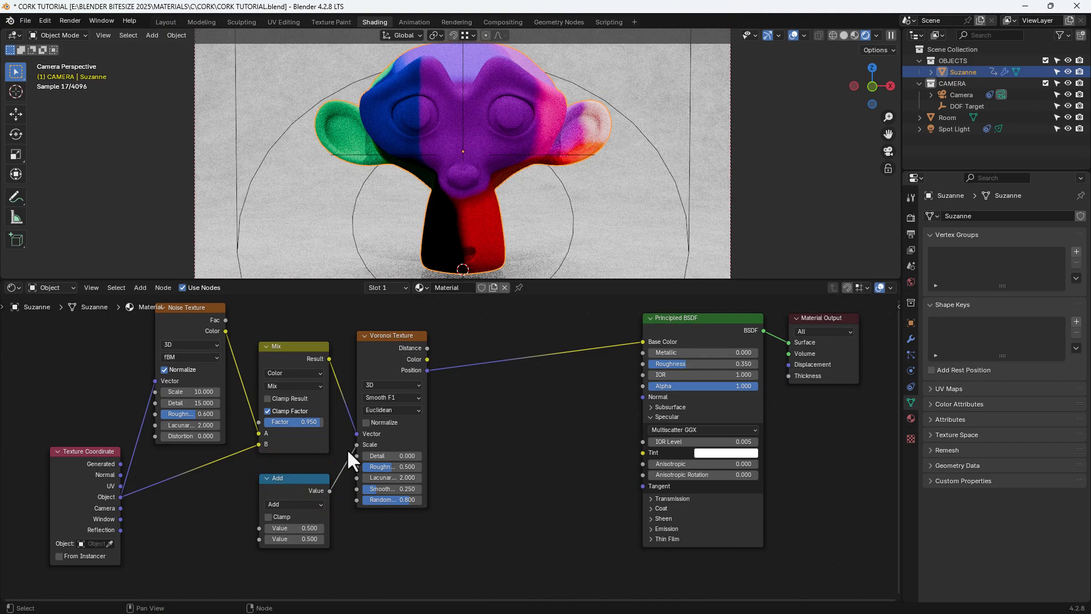
Switch the Math node to Power and set Base to 10 and Exponent to 1.7
{"action": "left_click", "coordinate": [297, 504]}
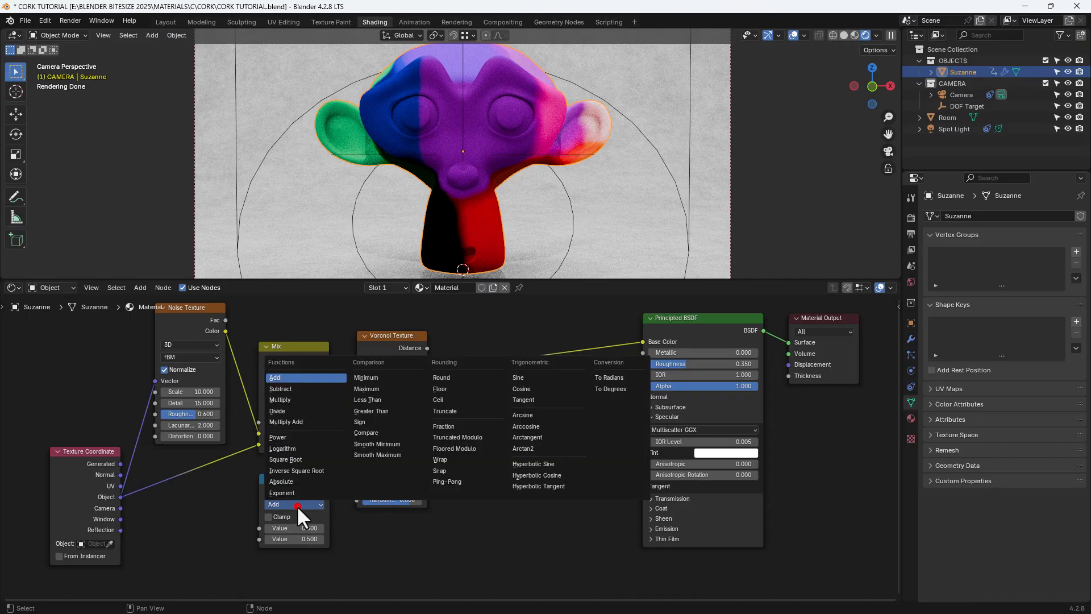
{"action": "left_click", "coordinate": [287, 438]}
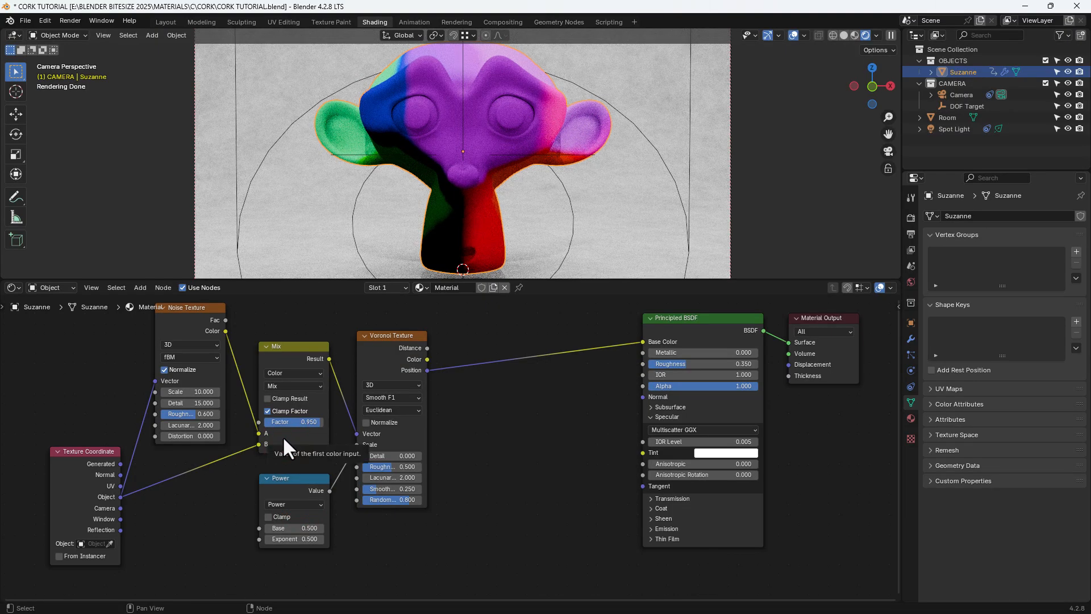
{"action": "left_click", "coordinate": [293, 528]}
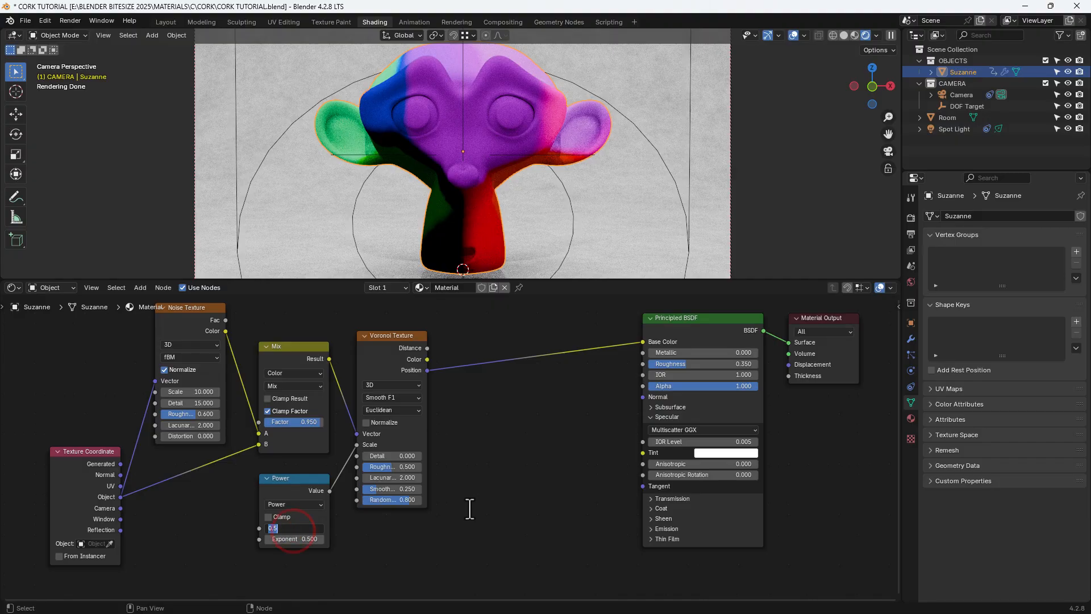
{"action": "type", "text": "10"}
{"action": "key", "text": "Tab"}
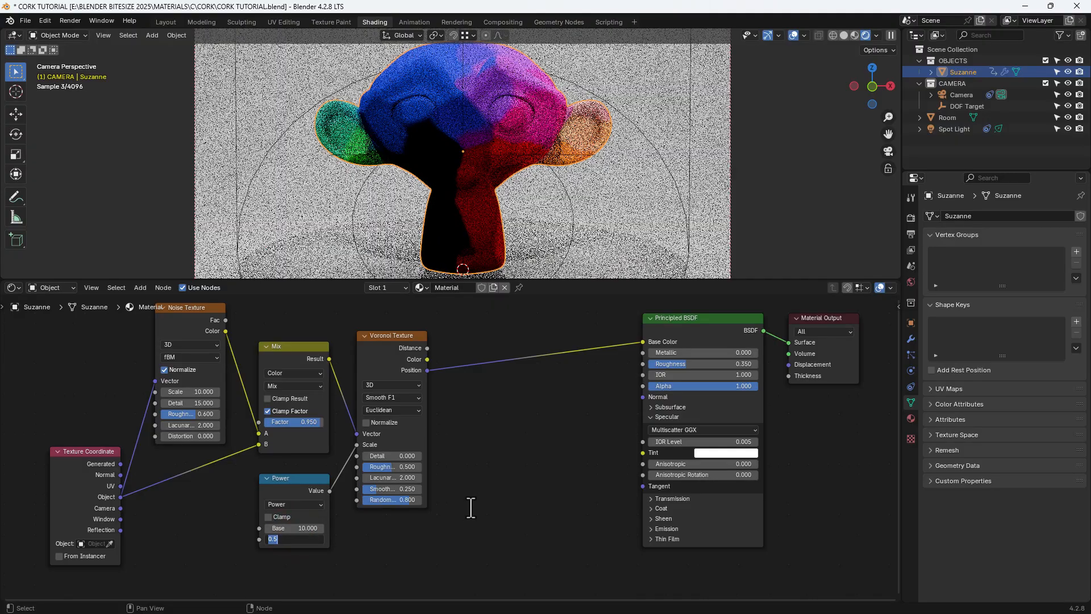
{"action": "type", "text": "1.7"}
{"action": "key", "text": "Return"}
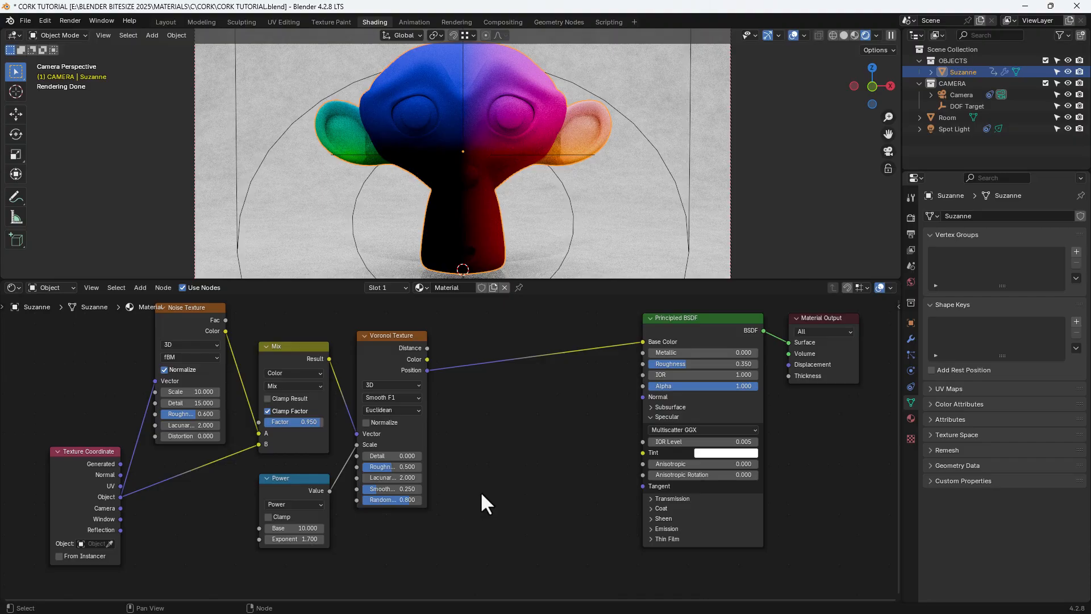
Insert a second Voronoi Texture on the link between the first Voronoi's Position and Base Color
{"action": "left_click", "coordinate": [502, 472]}
{"action": "key", "text": "shift+a"}
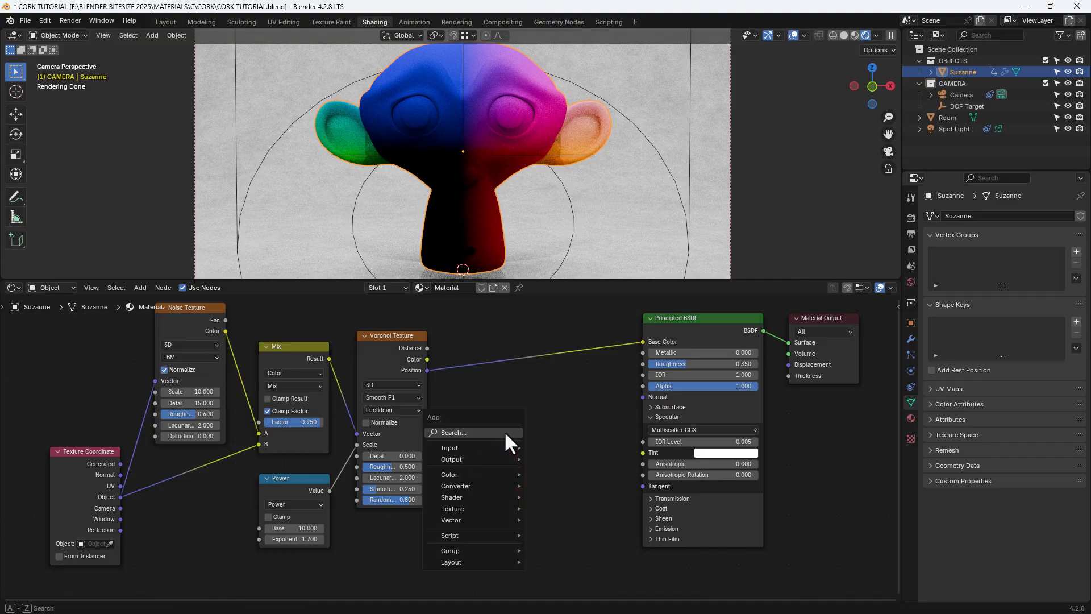
{"action": "left_click", "coordinate": [505, 432]}
{"action": "type", "text": "vo"}
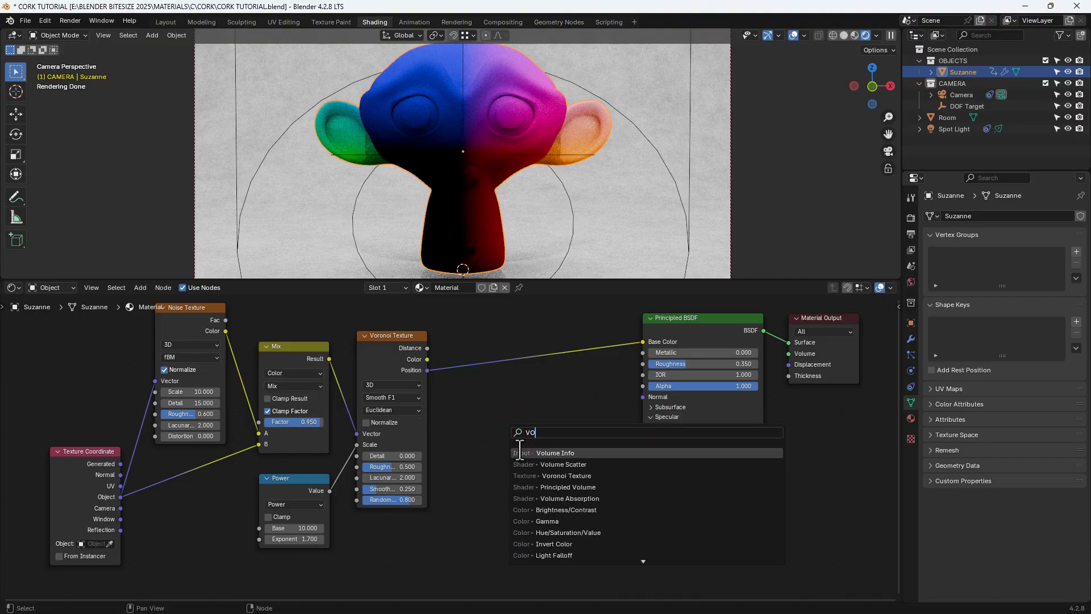
{"action": "type", "text": "r"}
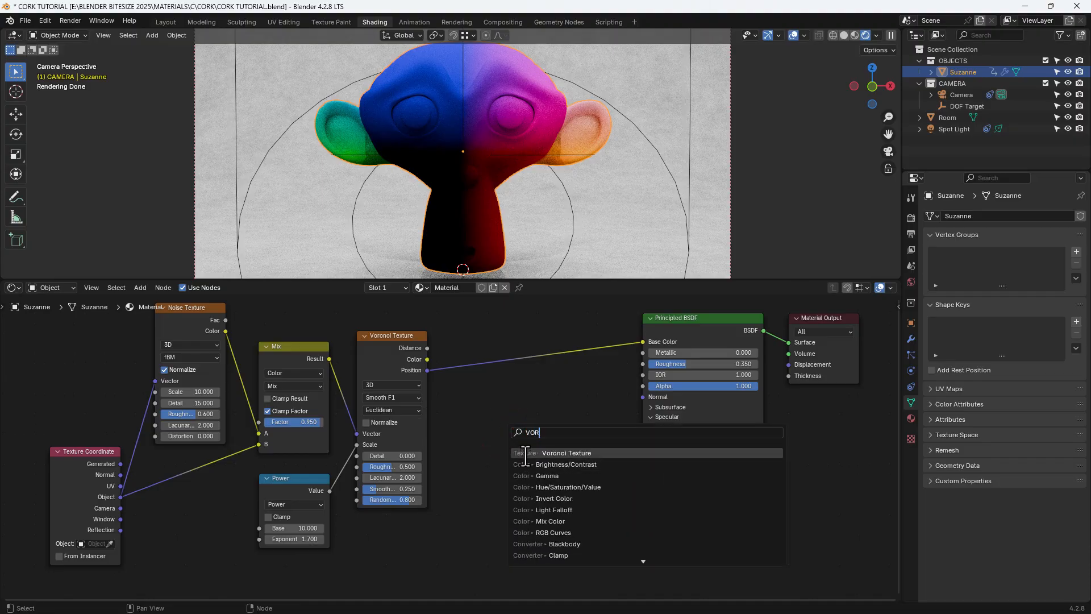
{"action": "left_click", "coordinate": [522, 452]}
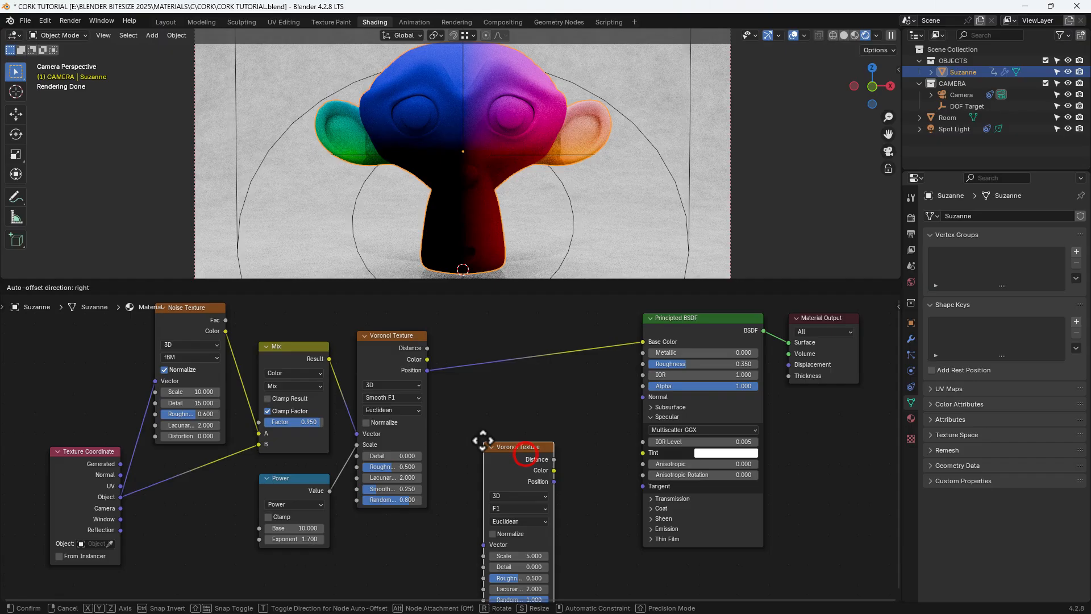
{"action": "left_click", "coordinate": [457, 387]}
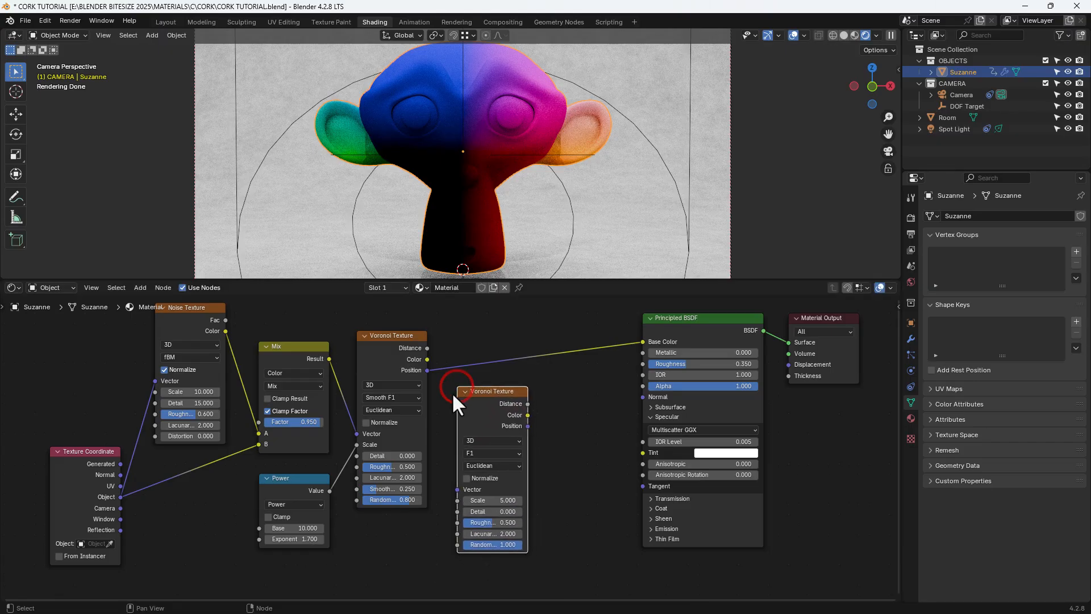
{"action": "left_click_drag", "start_coordinate": [474, 395], "coordinate": [470, 366]}
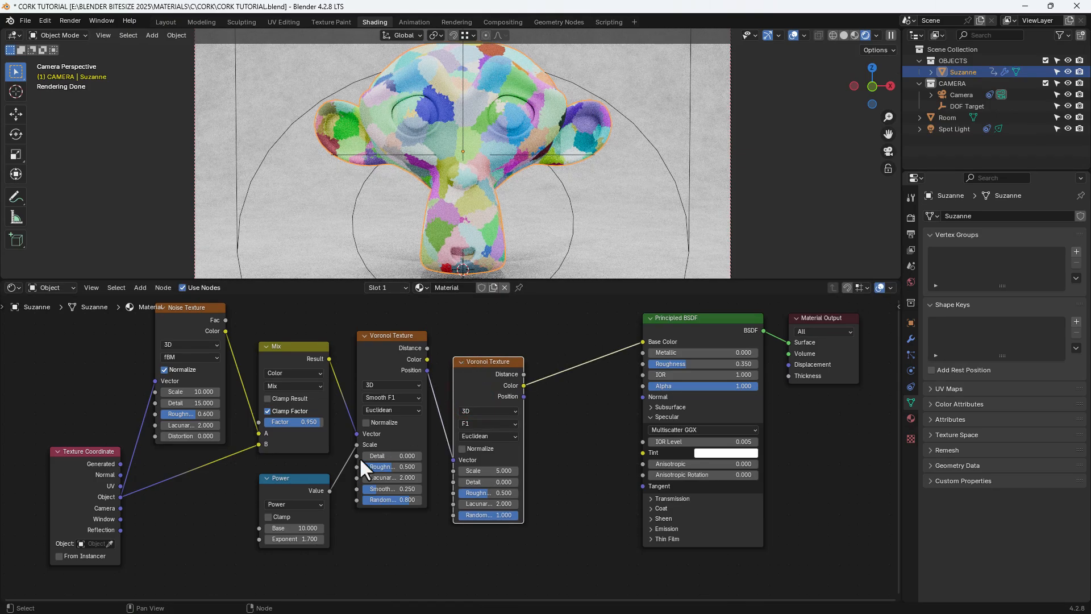
Connect the Power node's Value to the second Voronoi's Scale input and tidy the node layout
{"action": "left_click_drag", "start_coordinate": [329, 490], "coordinate": [453, 471]}
{"action": "left_click_drag", "start_coordinate": [302, 484], "coordinate": [301, 509]}
{"action": "left_click_drag", "start_coordinate": [465, 373], "coordinate": [471, 423]}
{"action": "scroll", "coordinate": [478, 440], "scroll_direction": "up", "scroll_amount": 2}
{"action": "middle_click_drag", "start_coordinate": [479, 441], "coordinate": [472, 369]}
{"action": "middle_click_drag", "start_coordinate": [536, 391], "coordinate": [518, 403]}
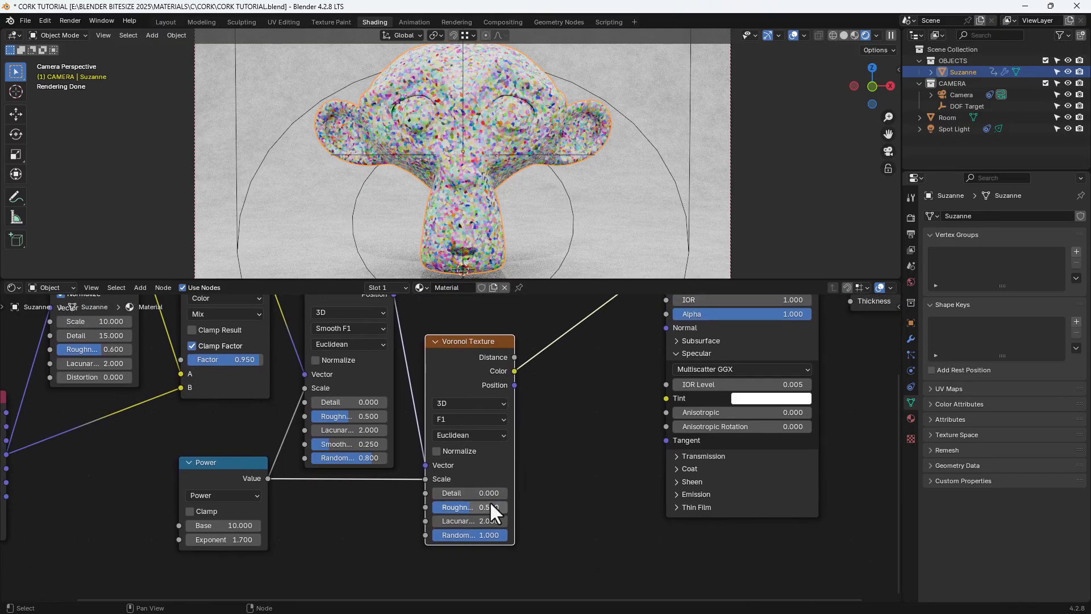
Set the second Voronoi's Randomness to 0.9
{"action": "left_click", "coordinate": [475, 536]}
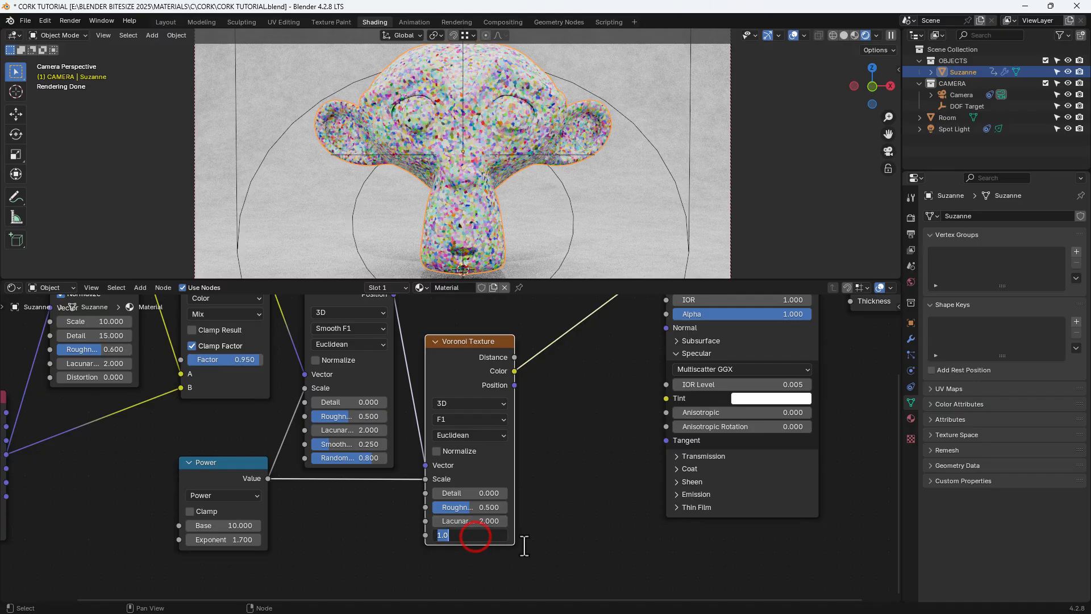
{"action": "type", "text": ".9"}
{"action": "key", "text": "Return"}
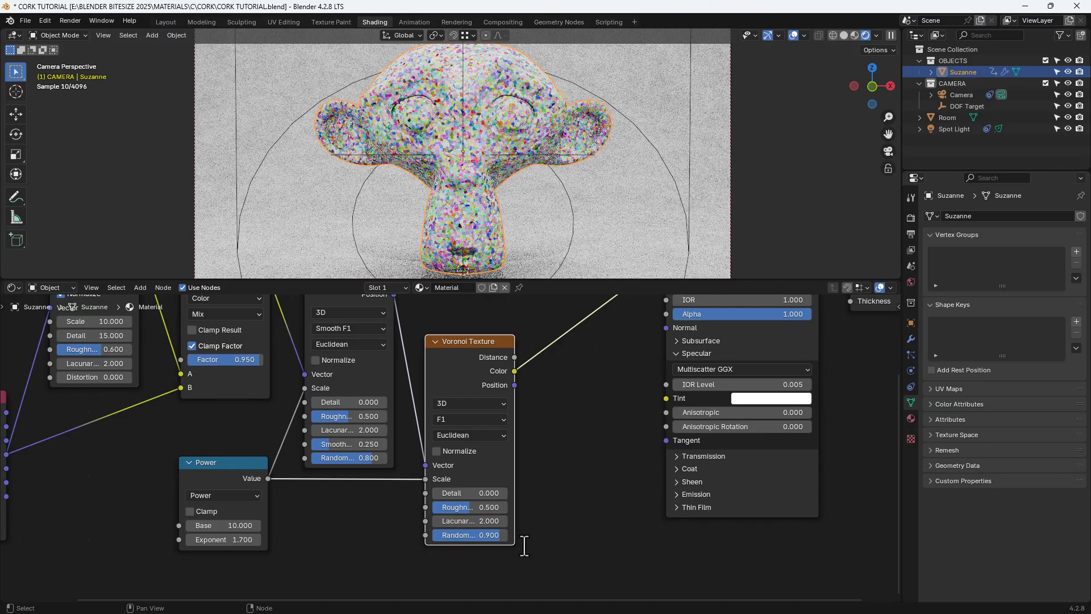
Enlarge the node editor and join all texture, math, mix and coordinate nodes into a frame
{"action": "scroll", "coordinate": [472, 158], "scroll_direction": "up", "scroll_amount": 1}
{"action": "scroll", "coordinate": [473, 158], "scroll_direction": "up", "scroll_amount": 3}
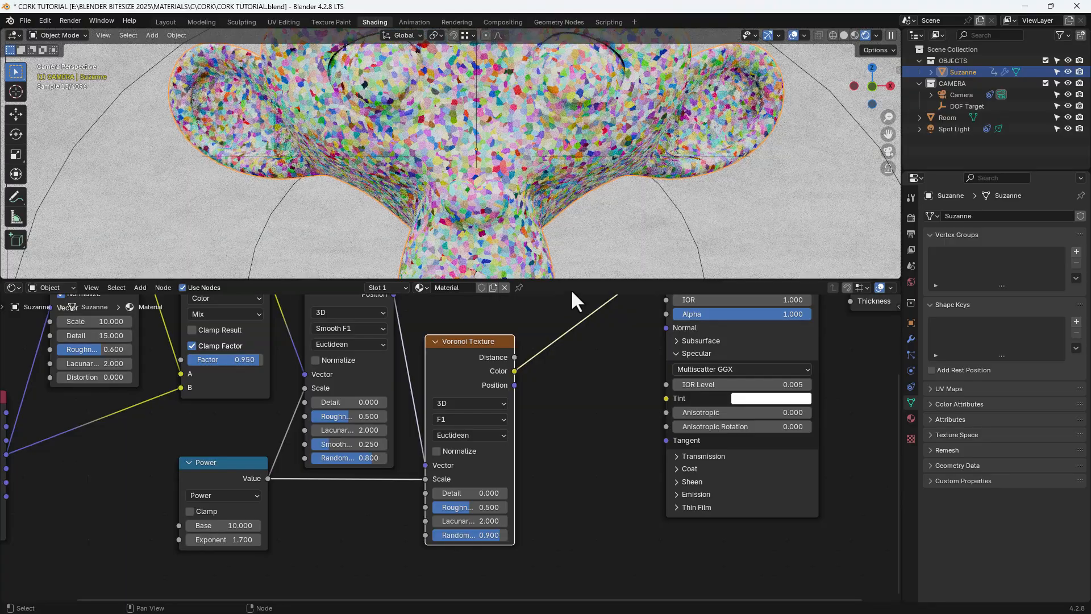
{"action": "left_click_drag", "start_coordinate": [570, 280], "coordinate": [562, 218]}
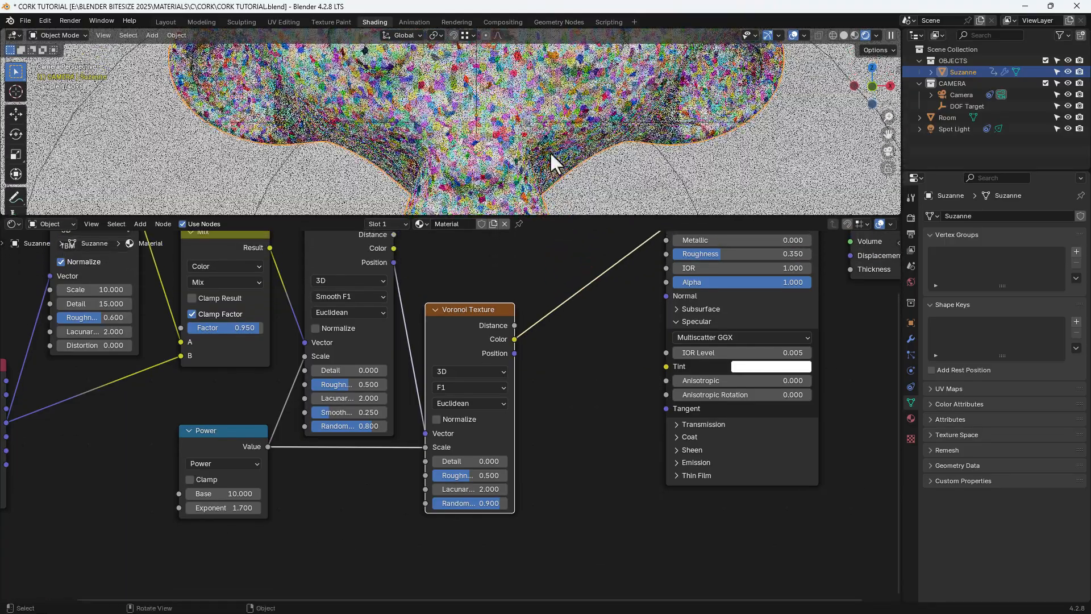
{"action": "scroll", "coordinate": [557, 125], "scroll_direction": "down", "scroll_amount": 4}
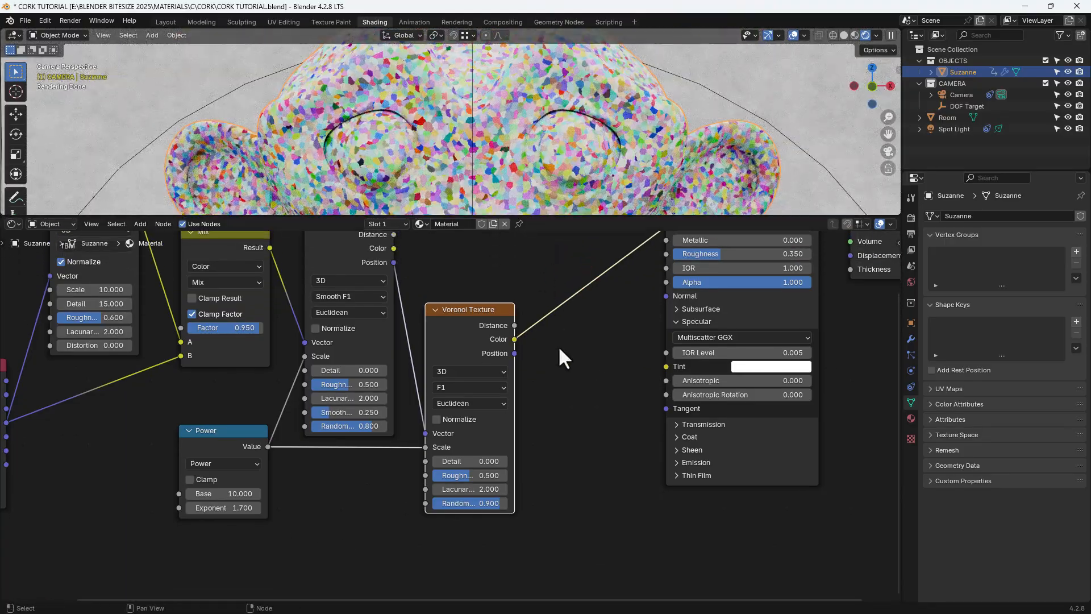
{"action": "scroll", "coordinate": [558, 345], "scroll_direction": "down", "scroll_amount": 2}
{"action": "scroll", "coordinate": [559, 355], "scroll_direction": "down", "scroll_amount": 3}
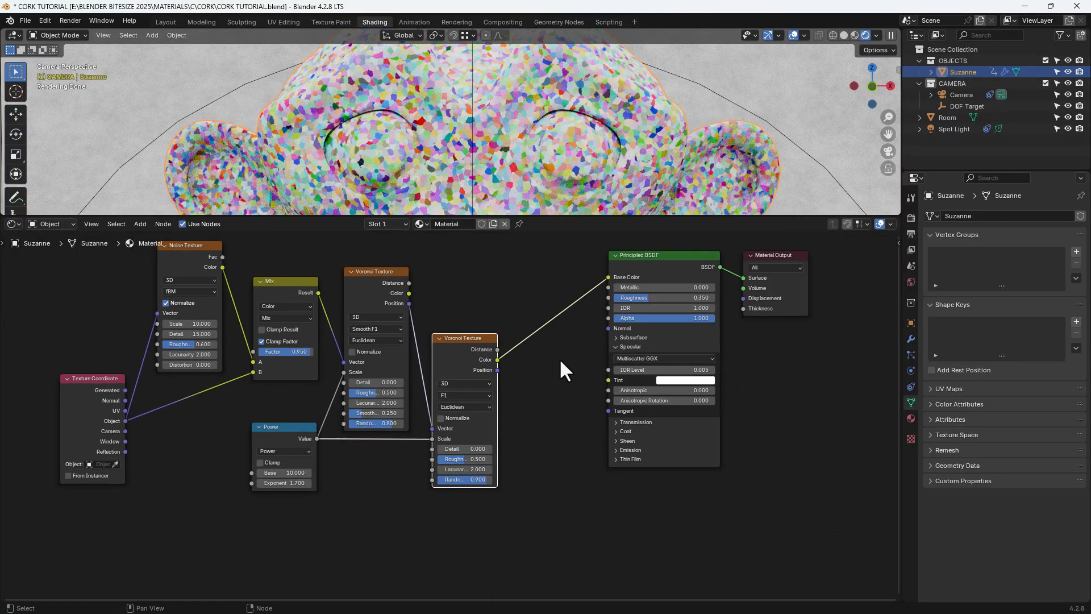
{"action": "middle_click_drag", "start_coordinate": [559, 358], "coordinate": [586, 365]}
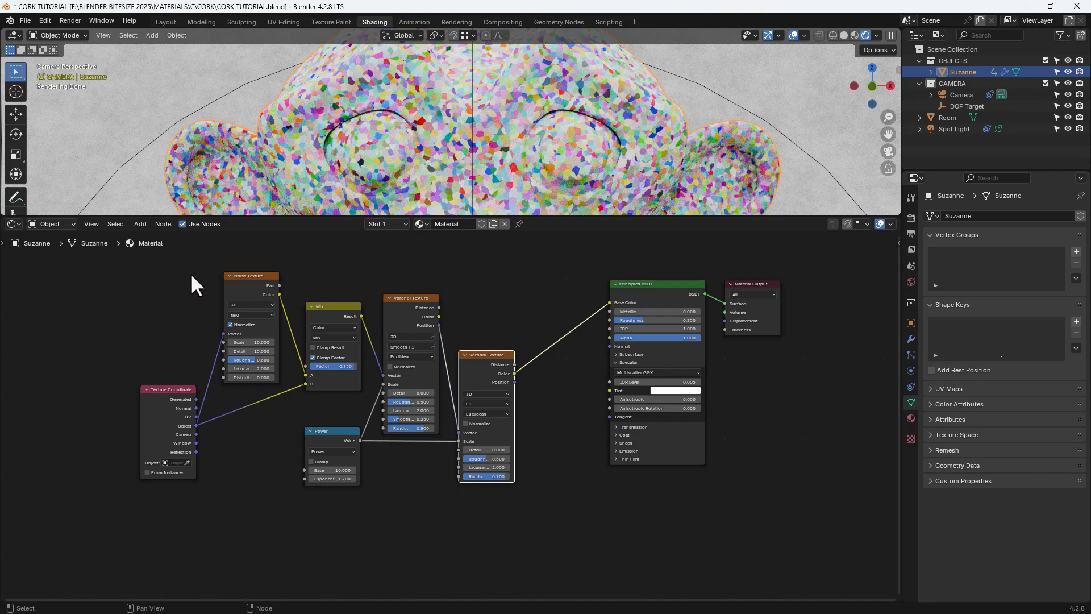
{"action": "left_click_drag", "start_coordinate": [105, 268], "coordinate": [526, 516]}
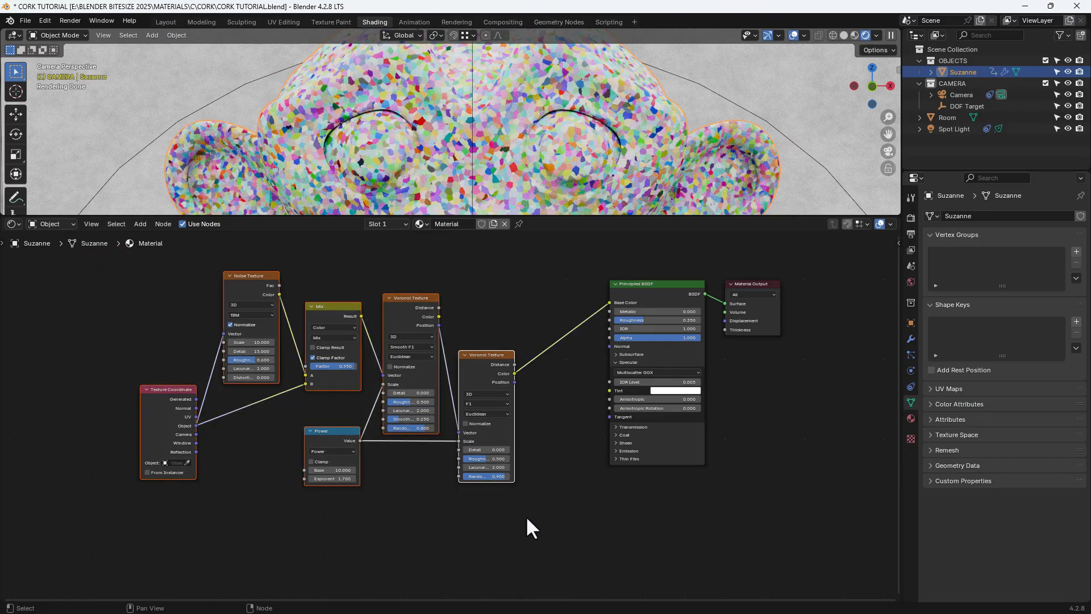
{"action": "key", "text": "ctrl+j"}
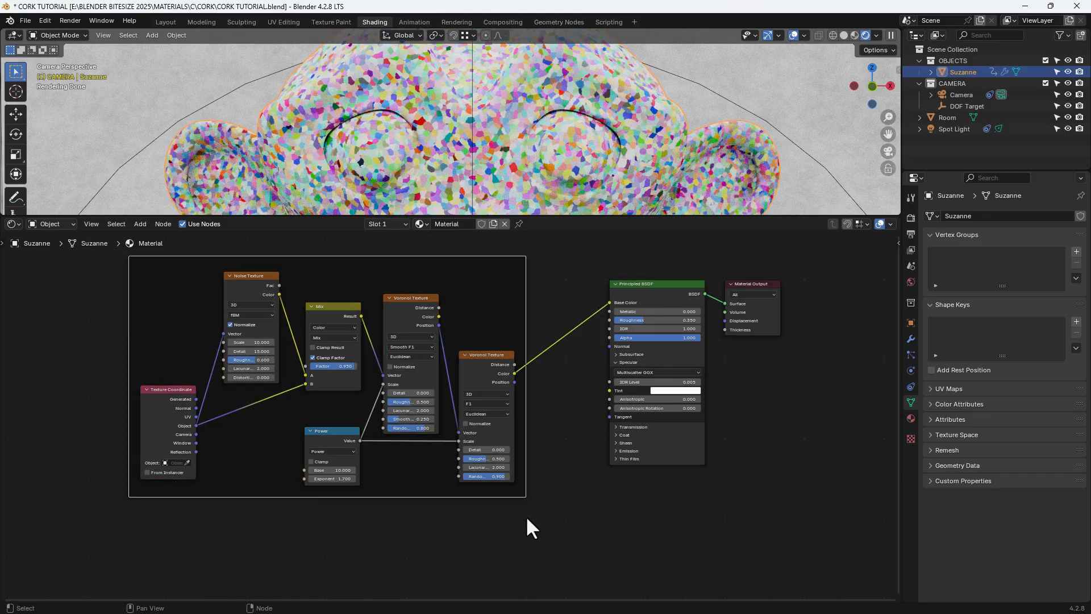
Label the frame CORK PATTERN
{"action": "key", "text": "n"}
{"action": "left_click", "coordinate": [829, 292]}
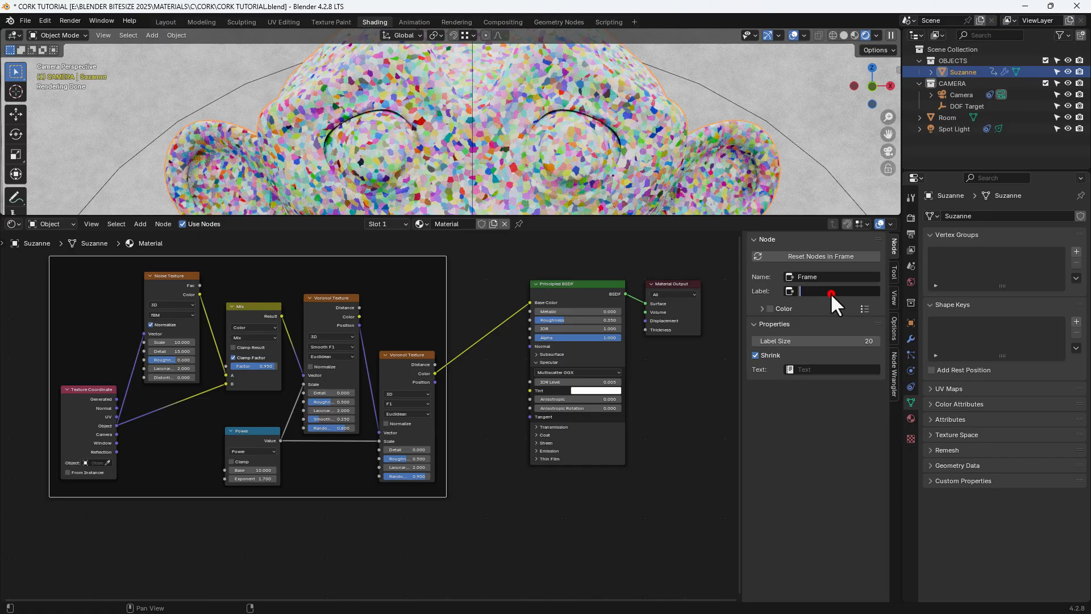
{"action": "type", "text": "CORK PATTERN"}
{"action": "key", "text": "Return"}
Connect the second Voronoi's Distance output to the Base Color input
{"action": "left_click_drag", "start_coordinate": [434, 363], "coordinate": [522, 303]}
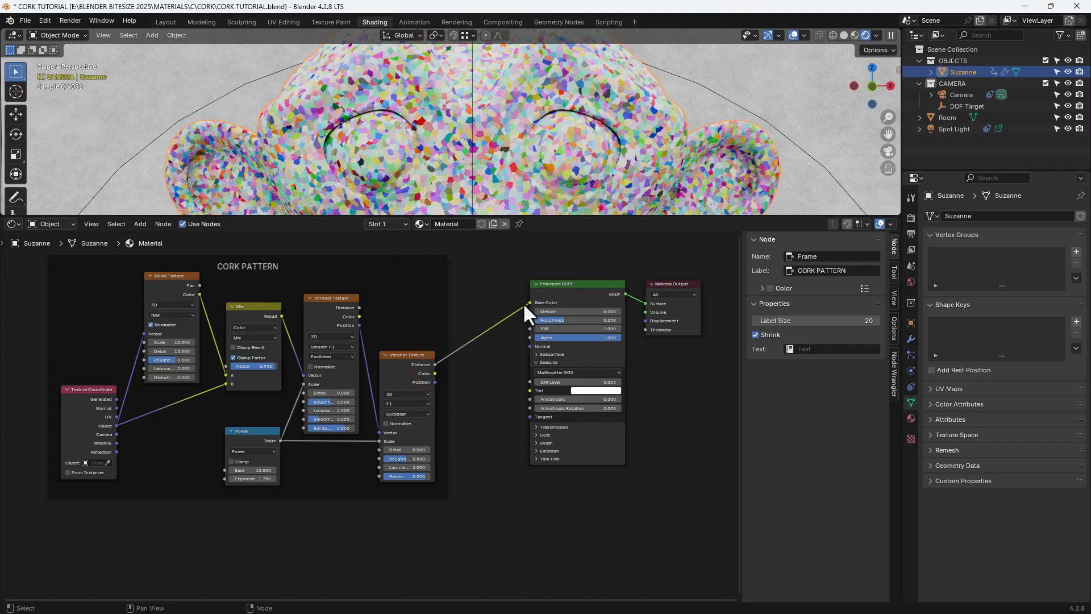
{"action": "scroll", "coordinate": [522, 188], "scroll_direction": "up", "scroll_amount": 4}
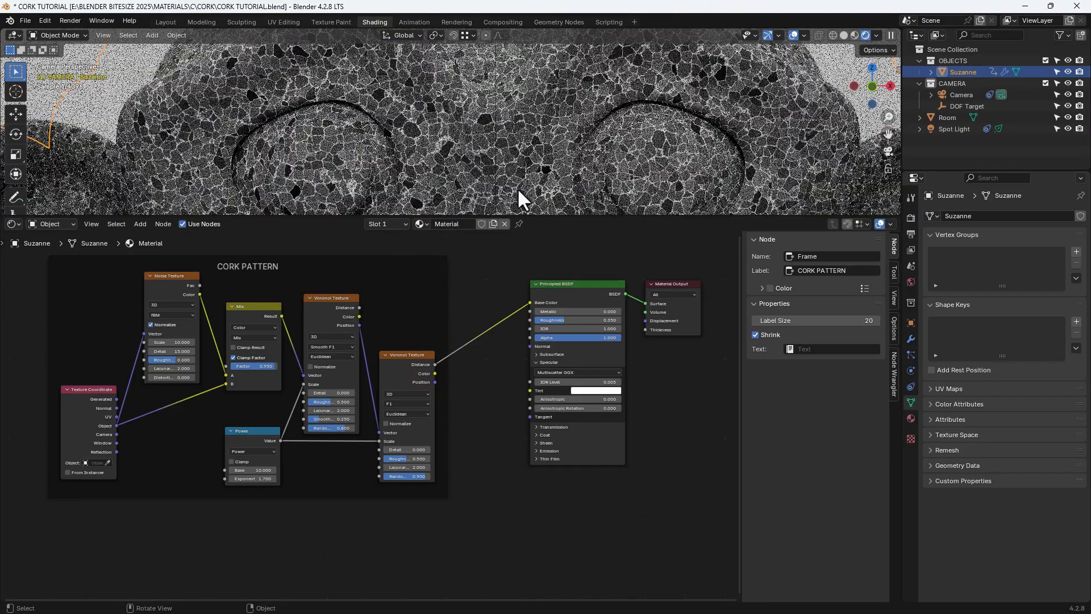
Move the Principled BSDF and Material Output nodes further right to make room beside the CORK PATTERN frame
{"action": "scroll", "coordinate": [517, 188], "scroll_direction": "down", "scroll_amount": 3}
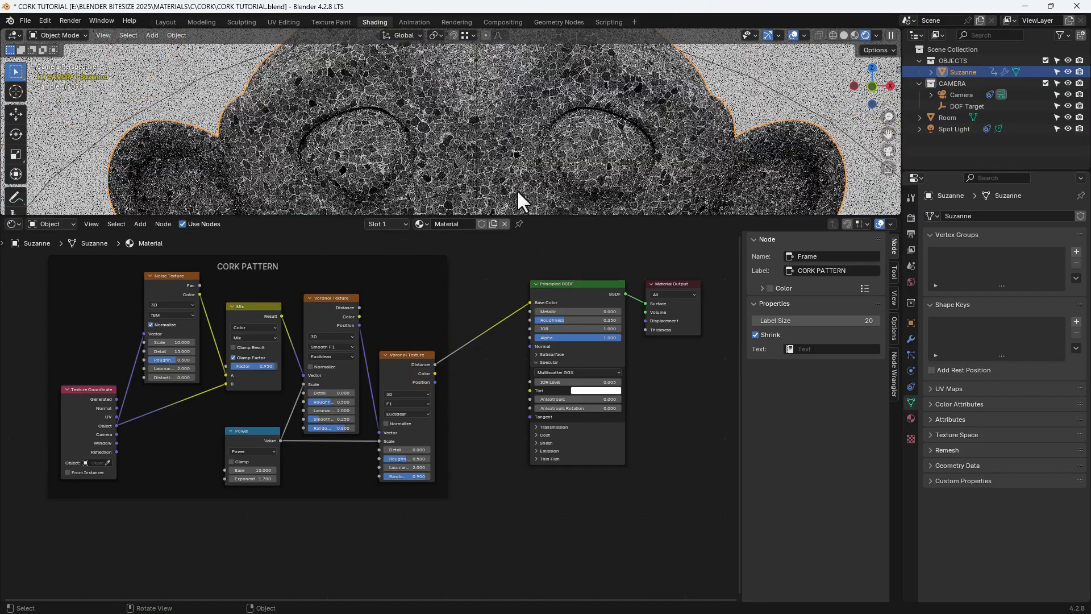
{"action": "key", "text": "n"}
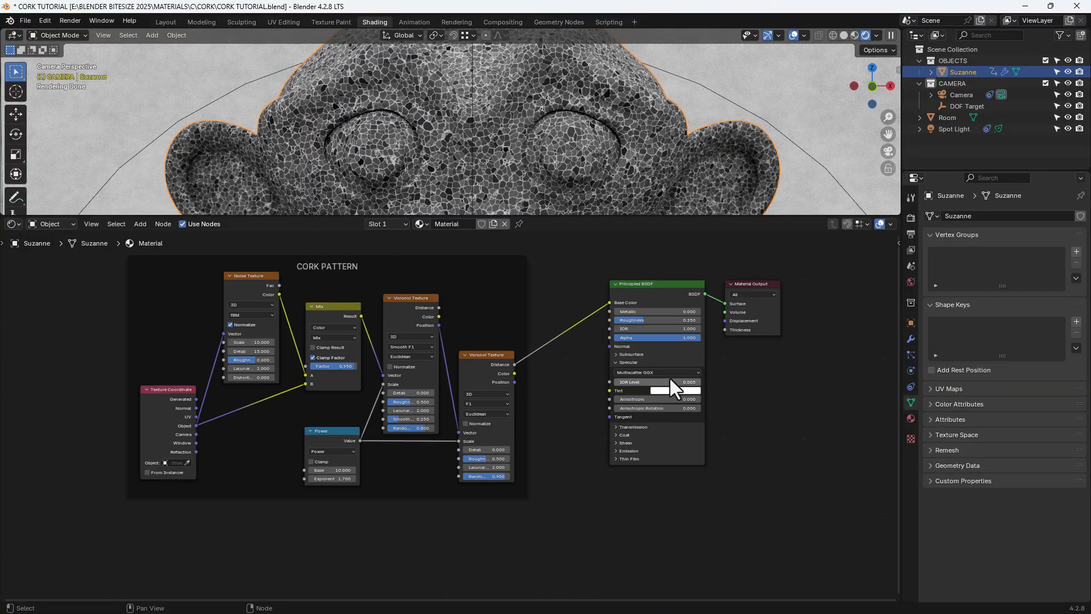
{"action": "middle_click_drag", "start_coordinate": [567, 342], "coordinate": [579, 378]}
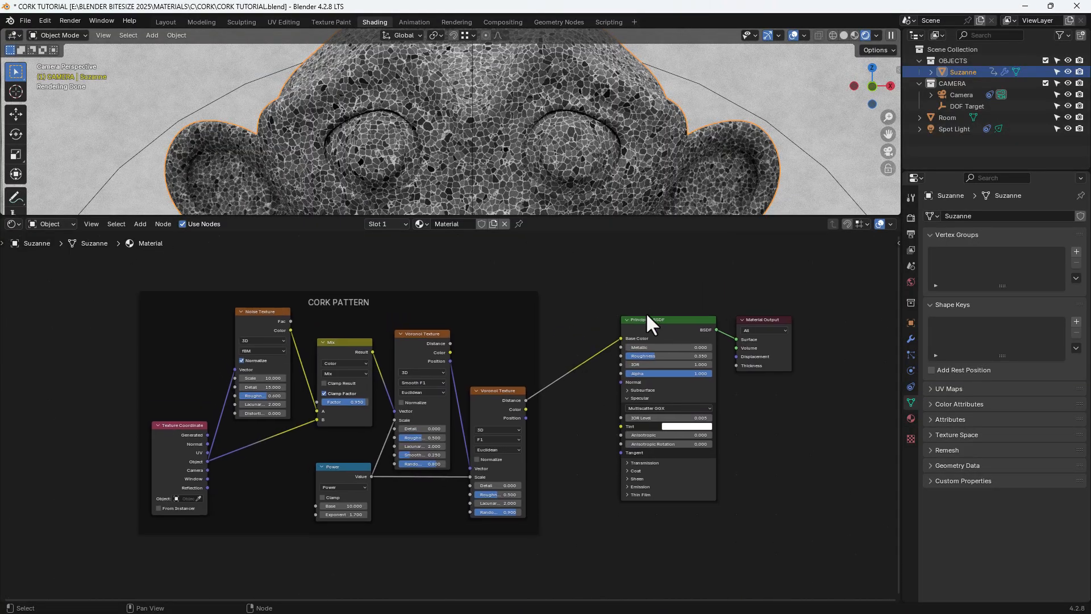
{"action": "left_click_drag", "start_coordinate": [646, 300], "coordinate": [739, 349]}
{"action": "left_click_drag", "start_coordinate": [689, 319], "coordinate": [768, 296]}
{"action": "middle_click_drag", "start_coordinate": [619, 295], "coordinate": [534, 311]}
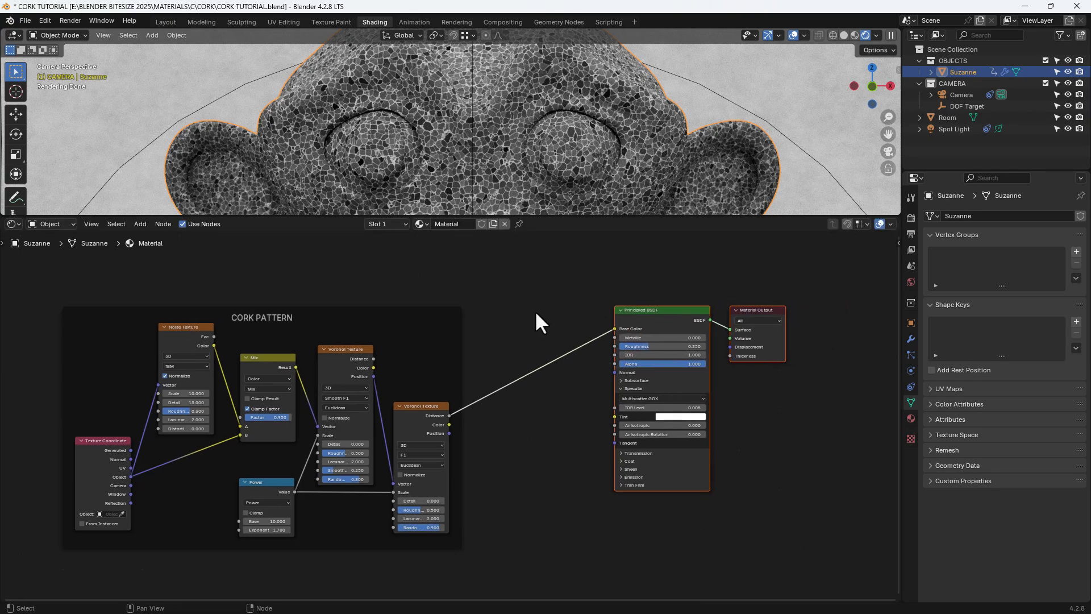
Insert a Color Ramp node on the link between the second Voronoi's Distance and the Base Color input
{"action": "left_click", "coordinate": [534, 310]}
{"action": "key", "text": "shift+a"}
{"action": "type", "text": "C"}
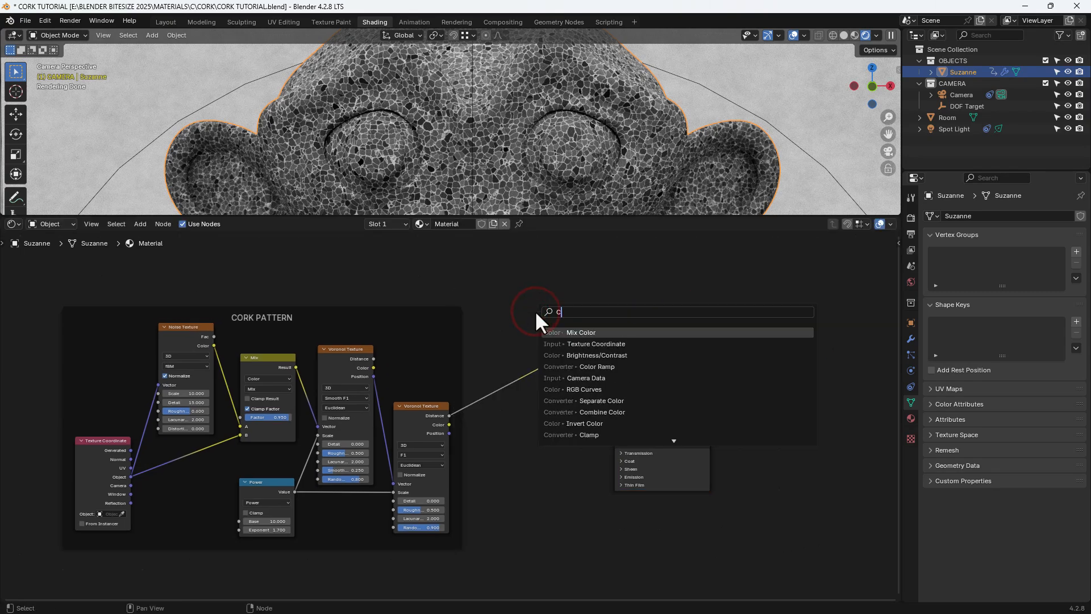
{"action": "type", "text": "ol"}
{"action": "left_click", "coordinate": [555, 342]}
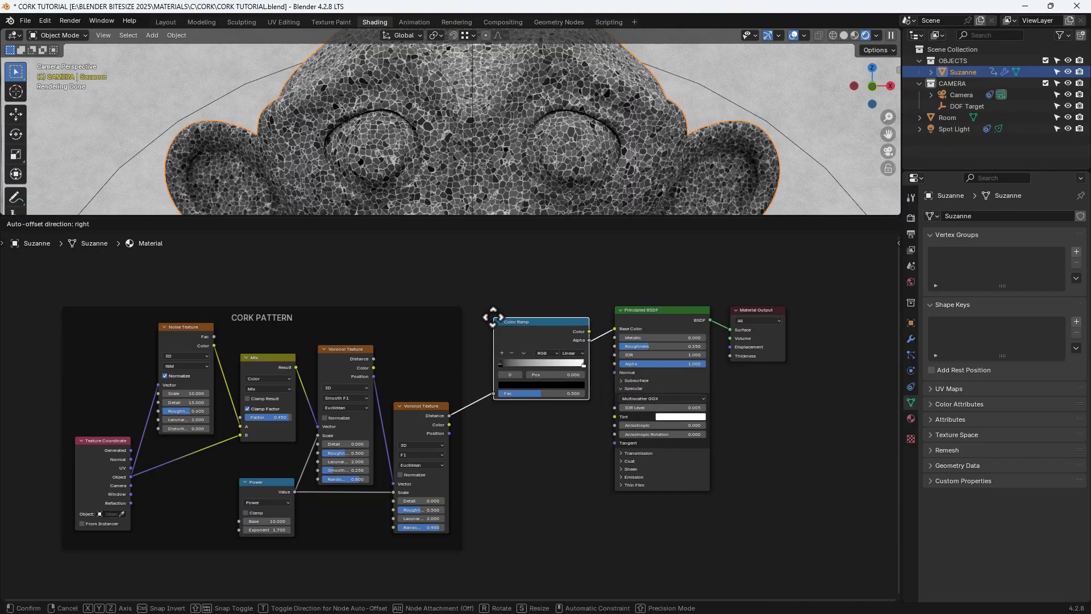
{"action": "left_click", "coordinate": [492, 316]}
Set the Color Ramp's color mode to HSL with Counter-Clockwise hue interpolation
{"action": "left_click_drag", "start_coordinate": [528, 318], "coordinate": [522, 312]}
{"action": "scroll", "coordinate": [525, 334], "scroll_direction": "up", "scroll_amount": 3}
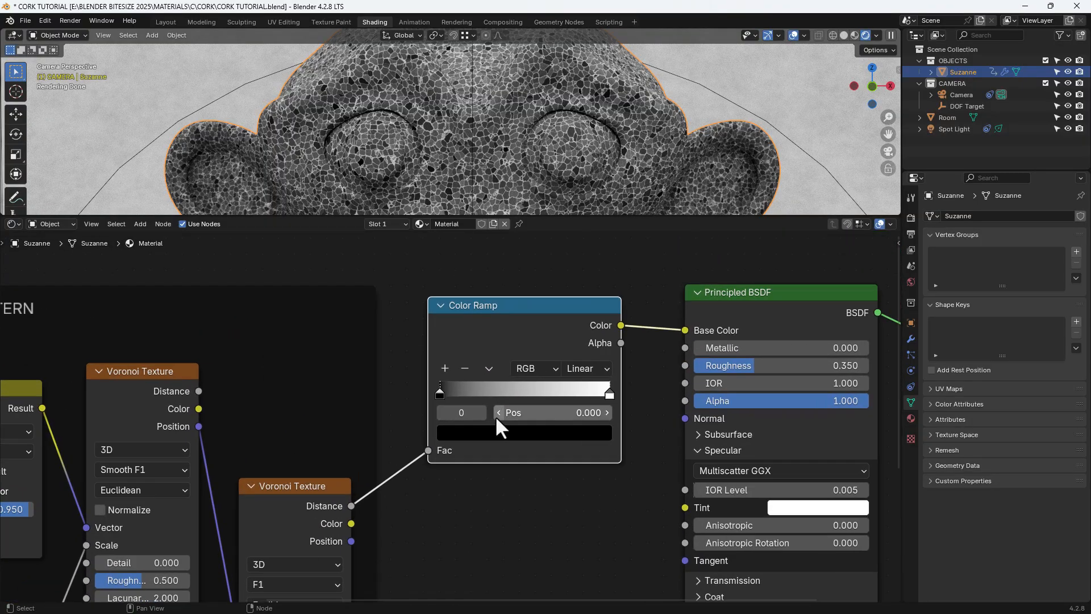
{"action": "scroll", "coordinate": [496, 414], "scroll_direction": "up", "scroll_amount": 1}
{"action": "scroll", "coordinate": [500, 410], "scroll_direction": "up", "scroll_amount": 1}
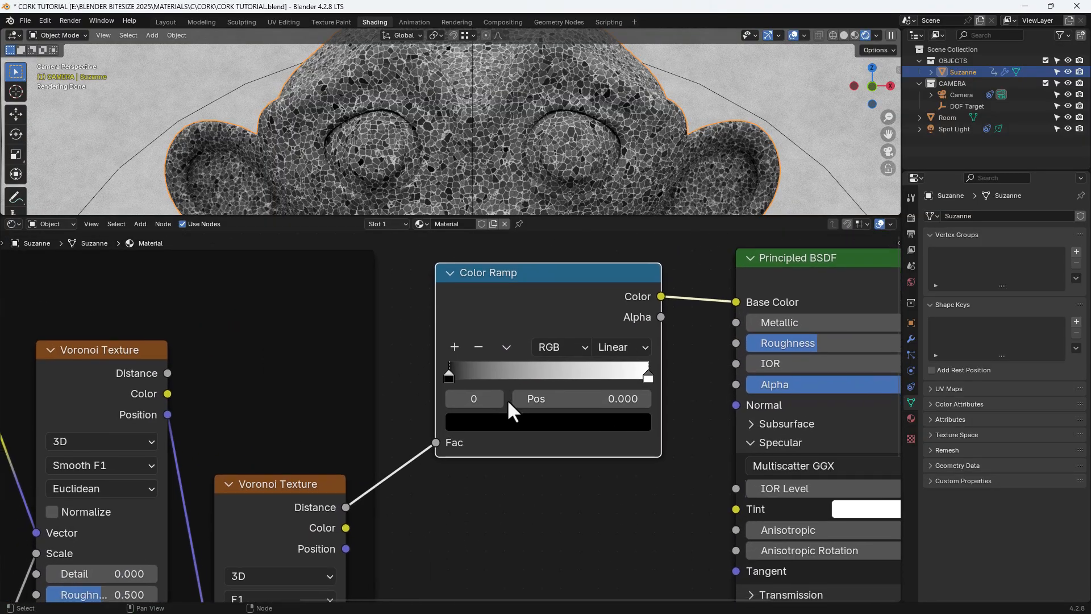
{"action": "left_click", "coordinate": [564, 347]}
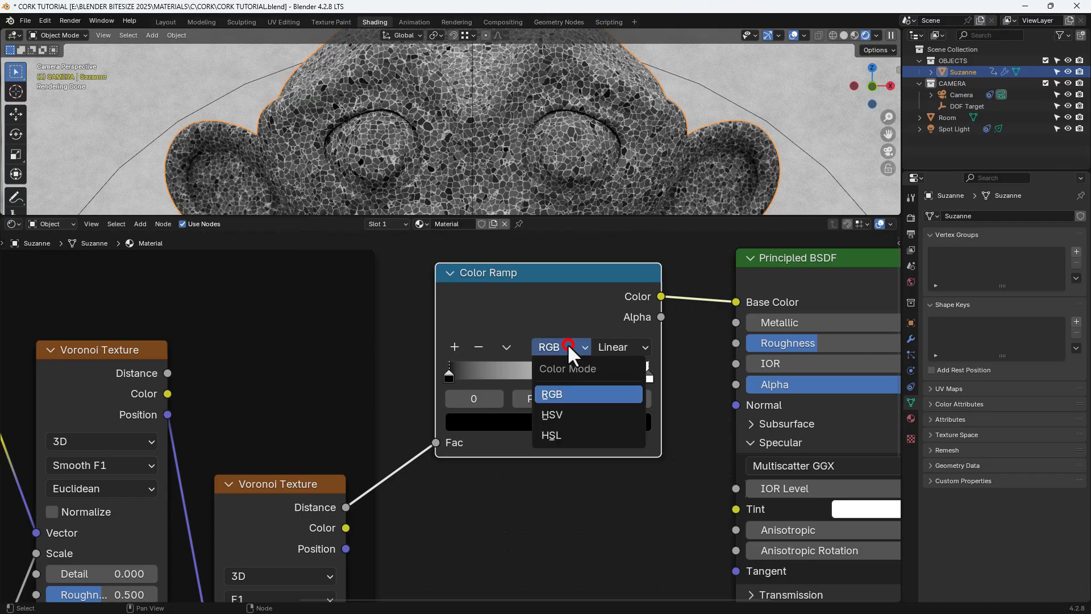
{"action": "left_click", "coordinate": [565, 431]}
{"action": "left_click", "coordinate": [624, 347]}
{"action": "left_click", "coordinate": [634, 450]}
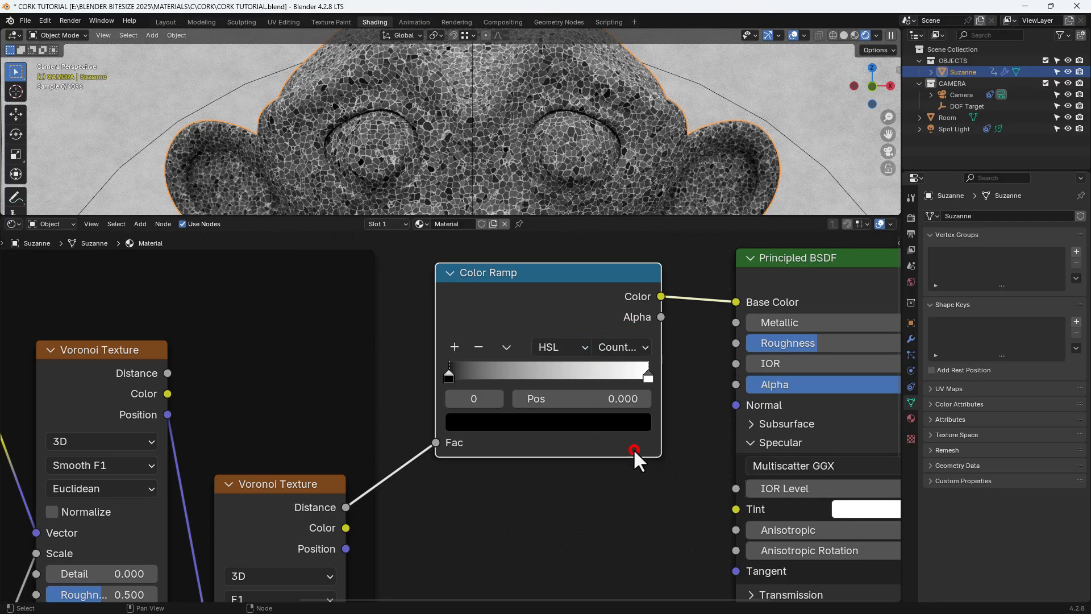
Set the Color Ramp's first stop color to hex D3A161
{"action": "left_click", "coordinate": [446, 373]}
{"action": "left_click", "coordinate": [476, 425]}
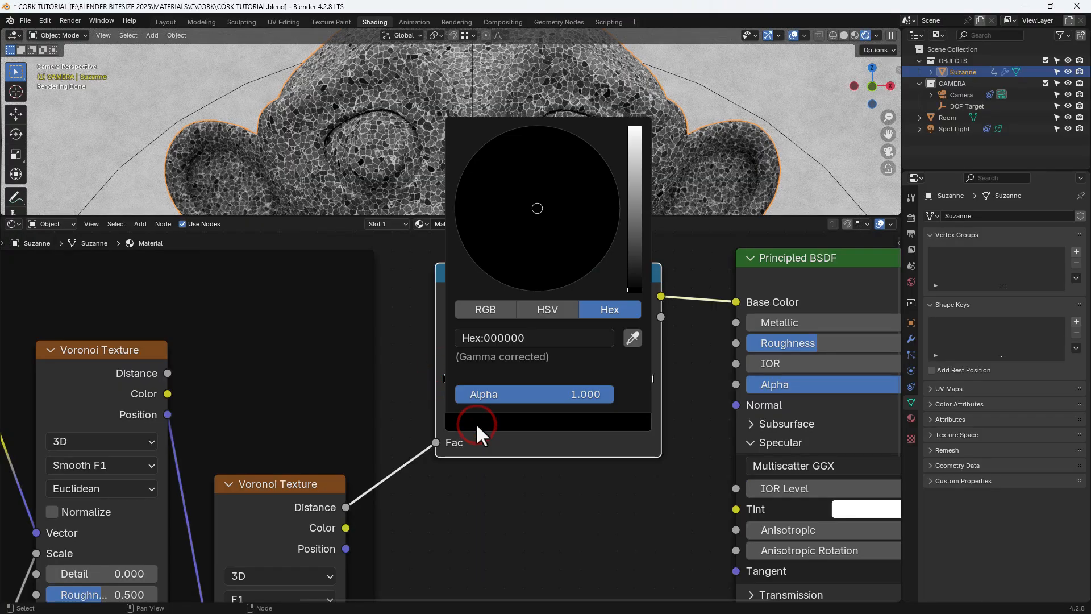
{"action": "left_click", "coordinate": [483, 335]}
{"action": "type", "text": "D3"}
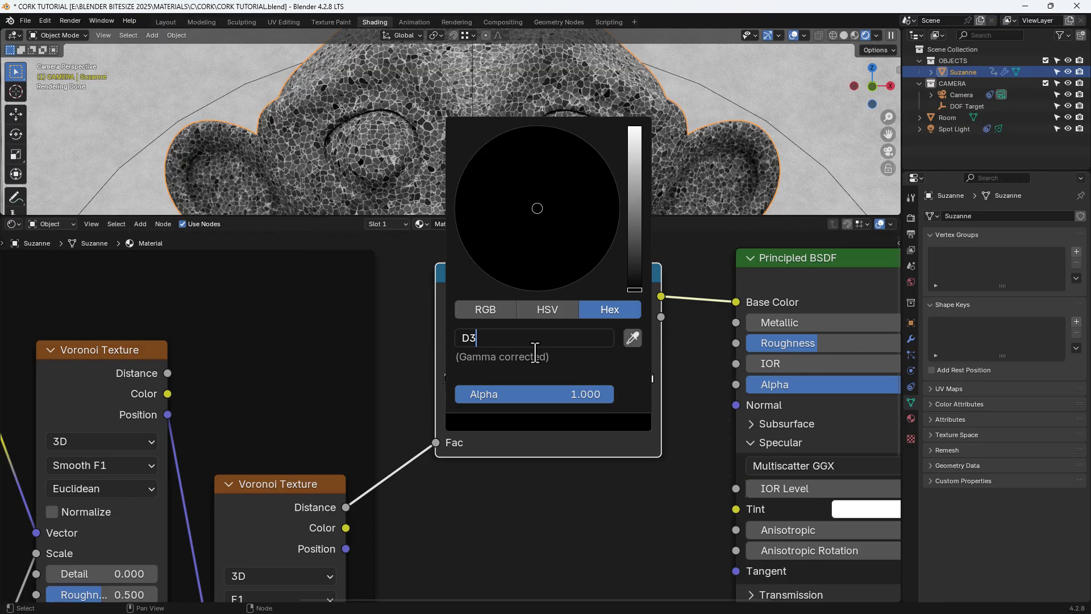
{"action": "type", "text": "A161"}
{"action": "key", "text": "Return"}
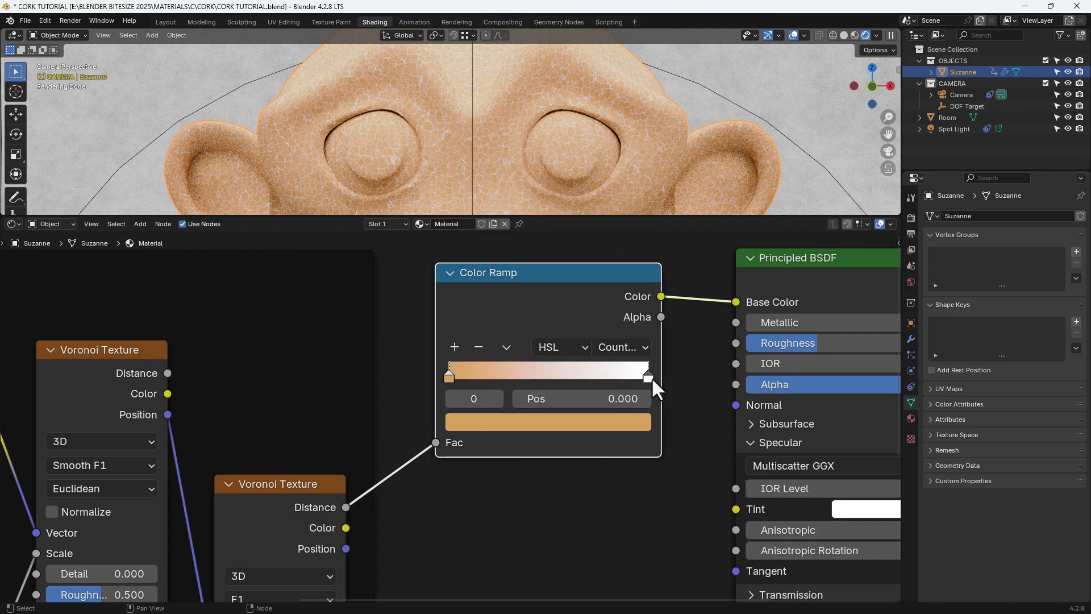
Set the Color Ramp's second stop color to hex 100703
{"action": "left_click", "coordinate": [648, 377]}
{"action": "left_click", "coordinate": [610, 422]}
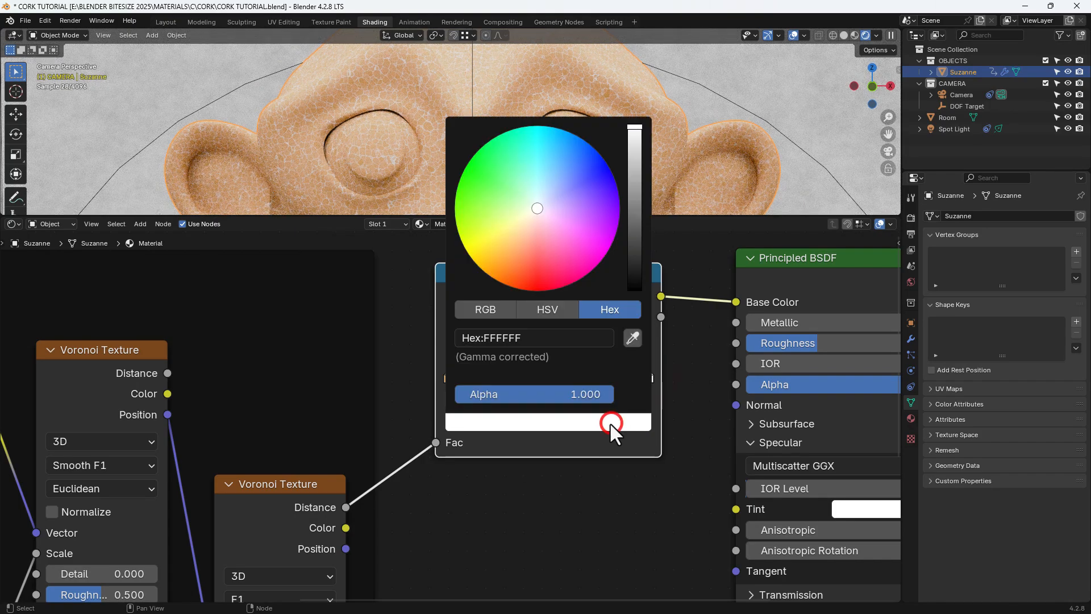
{"action": "left_click", "coordinate": [546, 340]}
{"action": "type", "text": "100703"}
{"action": "key", "text": "Return"}
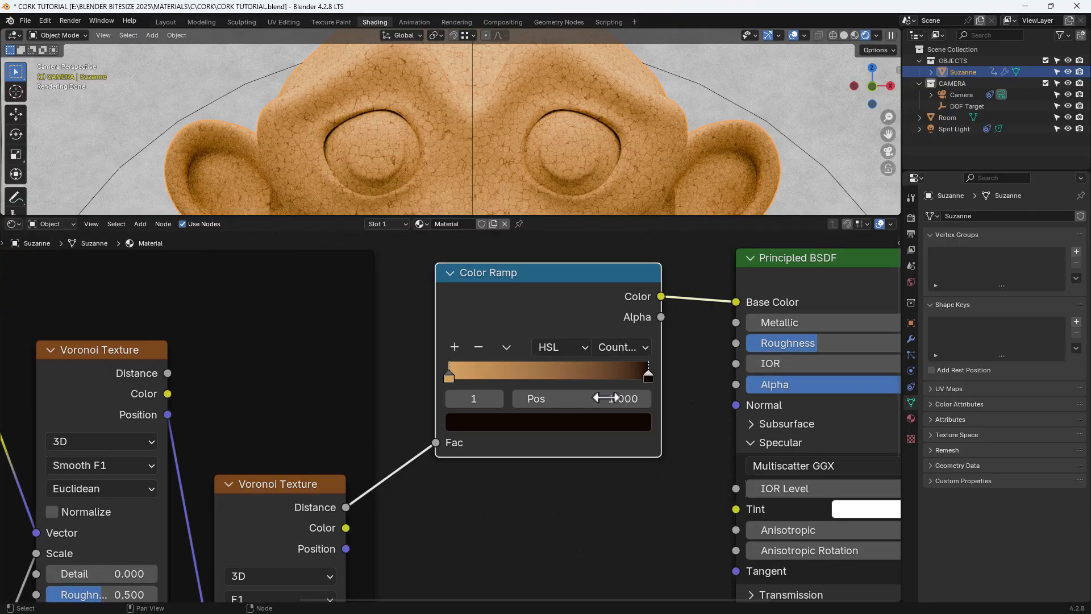
Set the second color stop's position to 0.5
{"action": "left_click", "coordinate": [605, 398]}
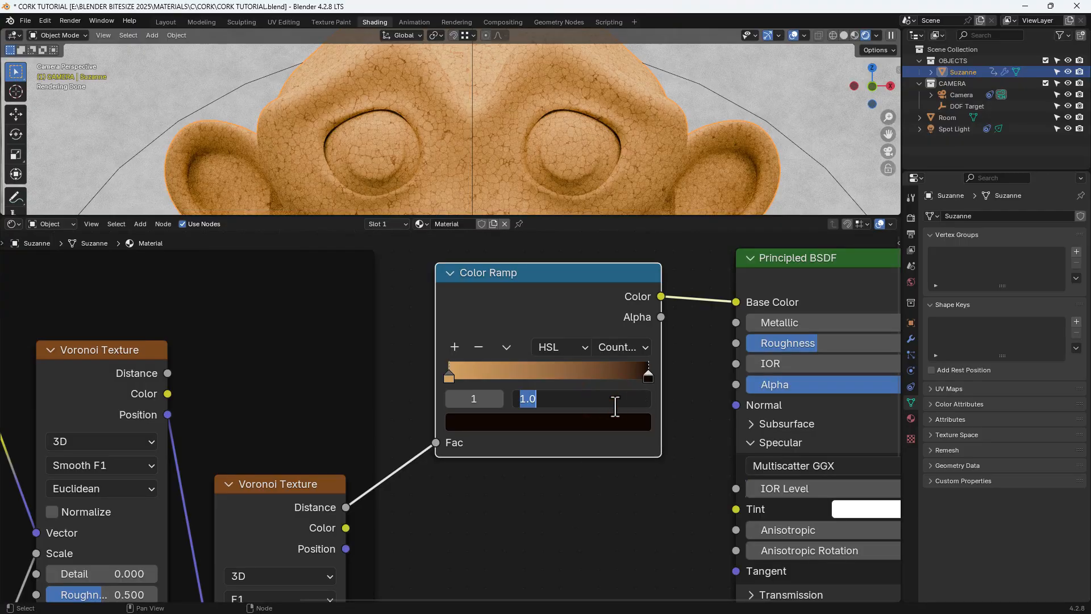
{"action": "type", "text": ".5"}
{"action": "key", "text": "Return"}
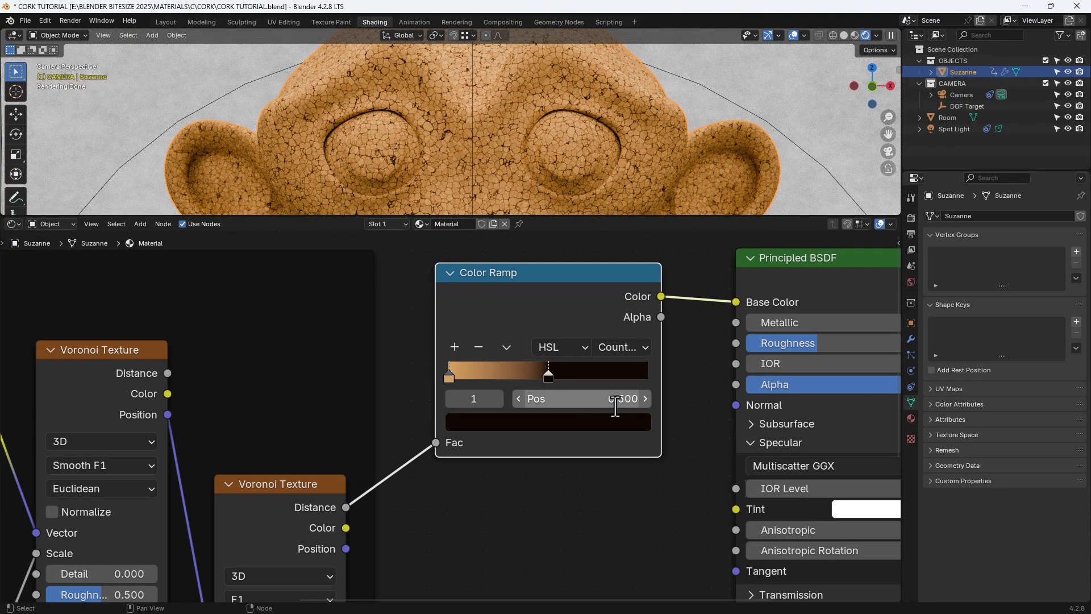
Wrap the Color Ramp in a new frame labeled CORK COLOR
{"action": "scroll", "coordinate": [628, 503], "scroll_direction": "down", "scroll_amount": 3}
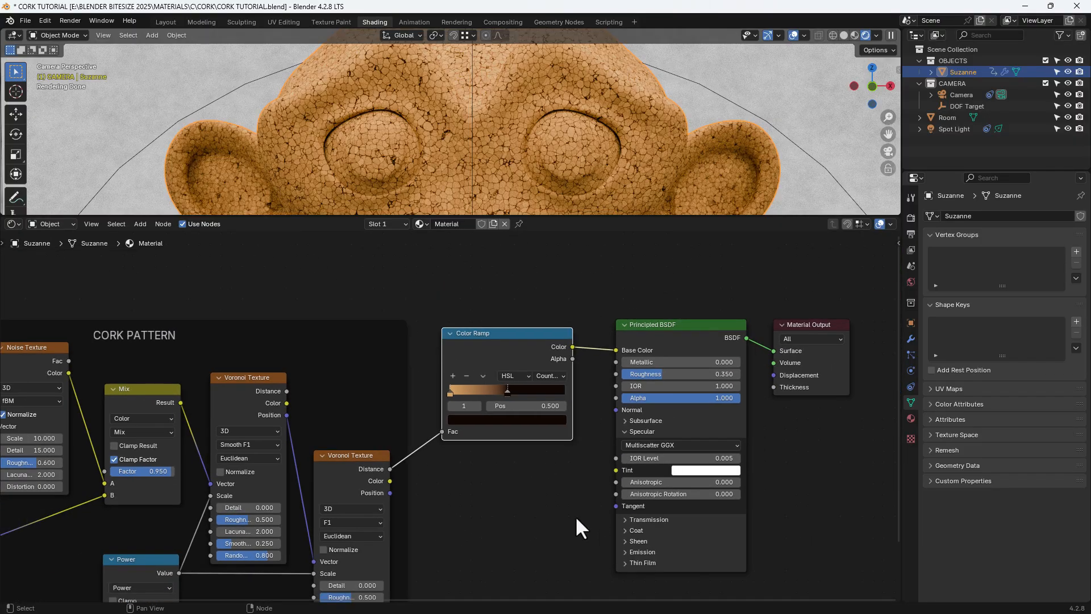
{"action": "scroll", "coordinate": [575, 516], "scroll_direction": "down", "scroll_amount": 3}
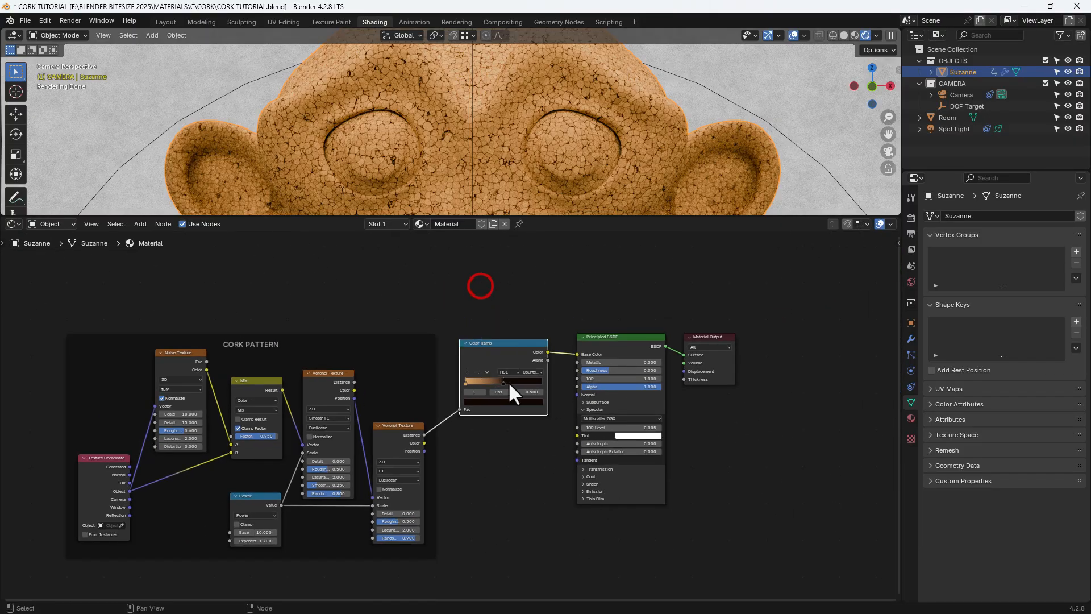
{"action": "key", "text": "ctrl+j"}
{"action": "key", "text": "n"}
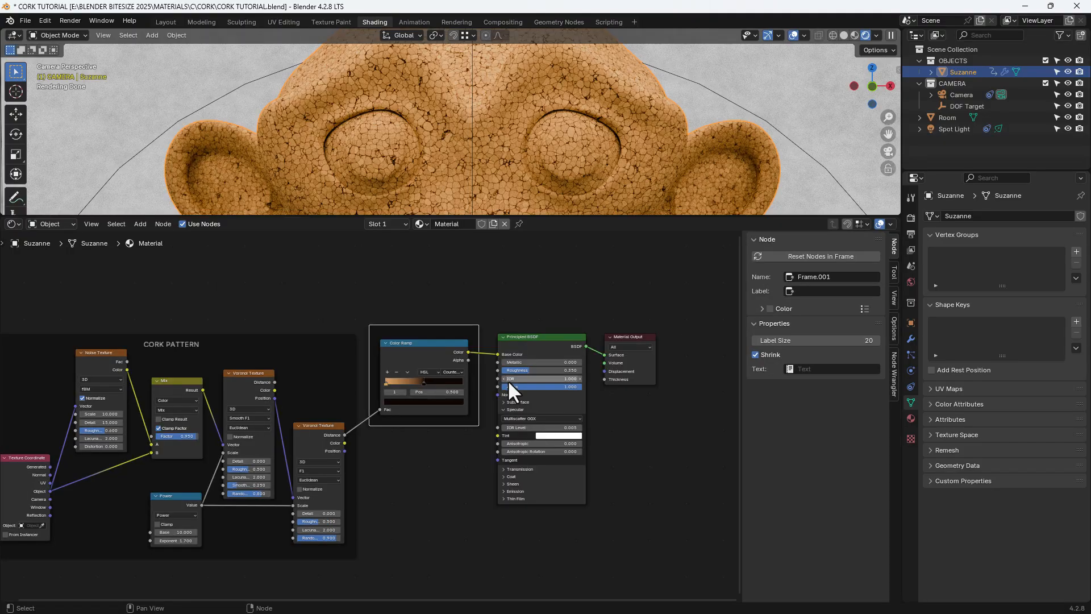
{"action": "left_click", "coordinate": [814, 291]}
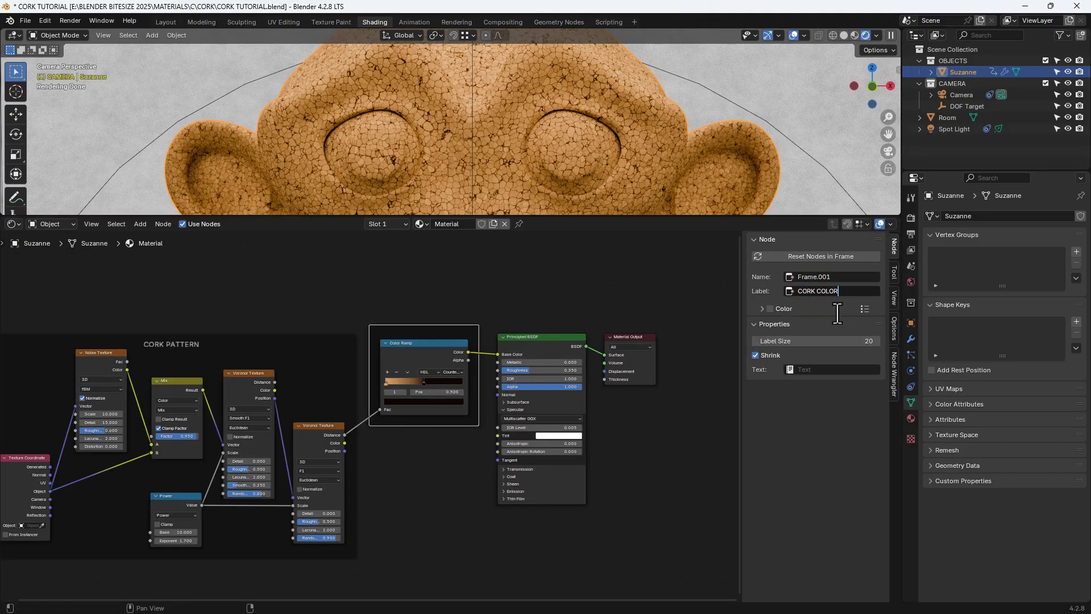
{"action": "key", "text": "Return"}
{"action": "key", "text": "n"}
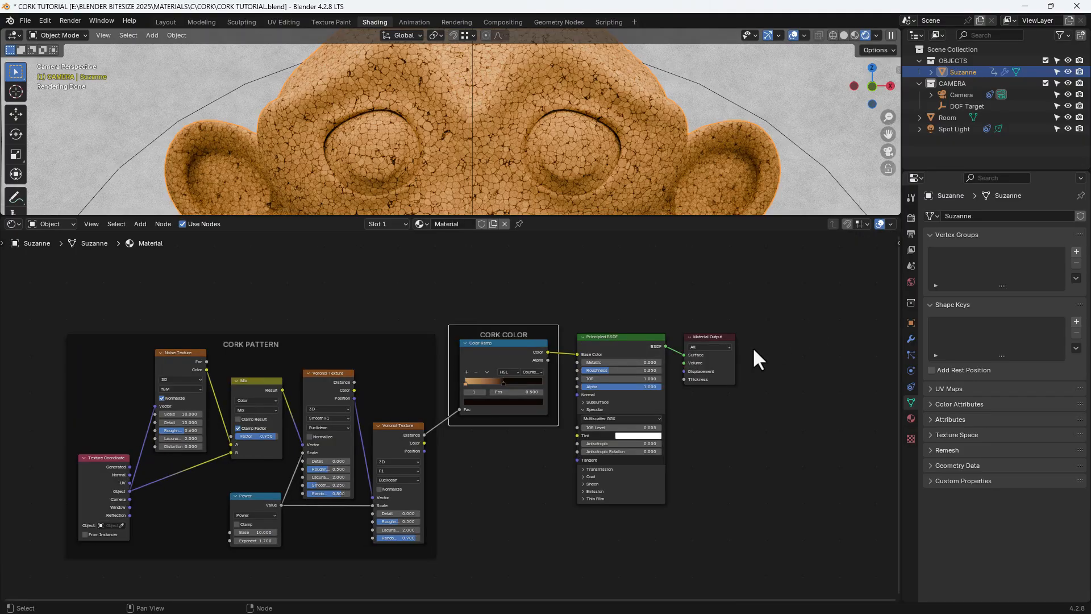
Reposition the CORK COLOR frame beside the CORK PATTERN frame
{"action": "middle_click_drag", "start_coordinate": [722, 424], "coordinate": [760, 393]}
{"action": "mouse_move", "coordinate": [448, 314]}
{"action": "left_mouse_down"}
{"action": "mouse_move", "coordinate": [442, 304]}
{"action": "mouse_move", "coordinate": [453, 309]}
{"action": "left_mouse_up"}
{"action": "left_click", "coordinate": [556, 428]}
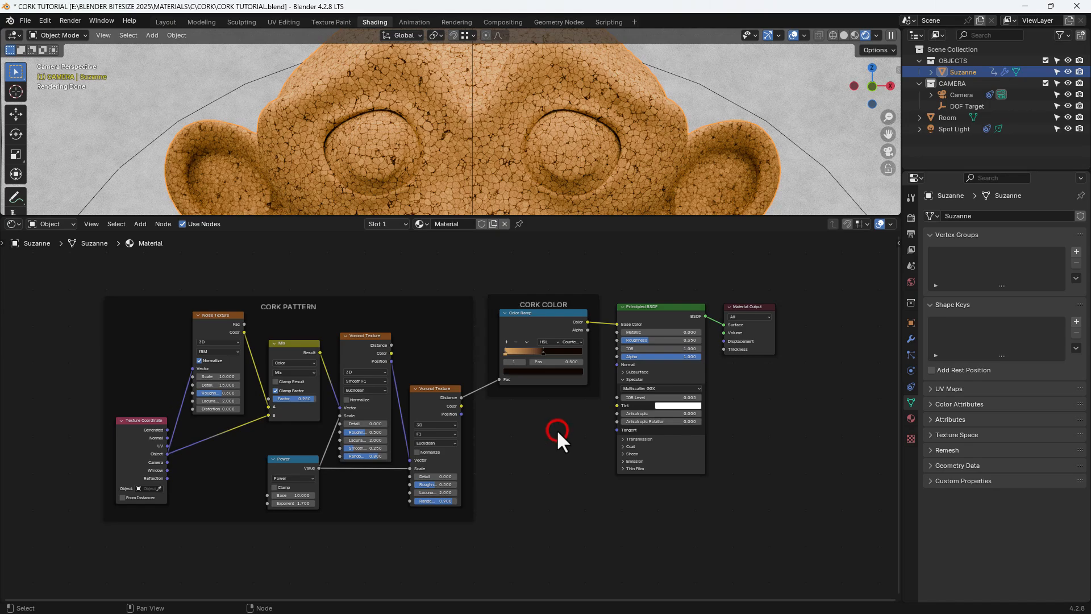
Shift the Principled BSDF and Material Output nodes further right of the CORK COLOR frame
{"action": "scroll", "coordinate": [557, 428], "scroll_direction": "down", "scroll_amount": 1}
{"action": "left_click_drag", "start_coordinate": [613, 284], "coordinate": [818, 401]}
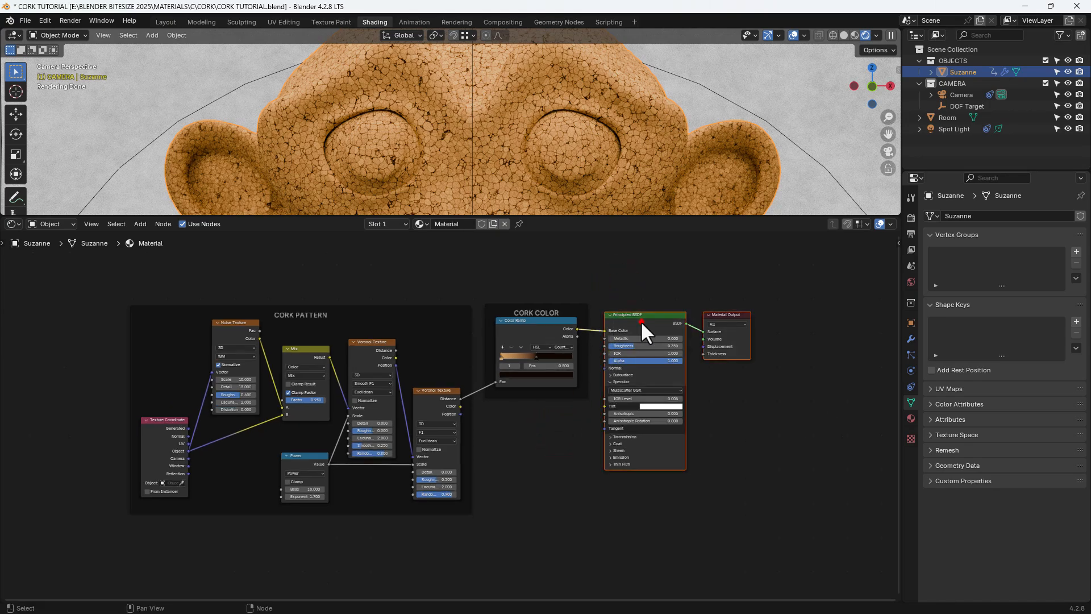
{"action": "left_click_drag", "start_coordinate": [640, 319], "coordinate": [758, 312]}
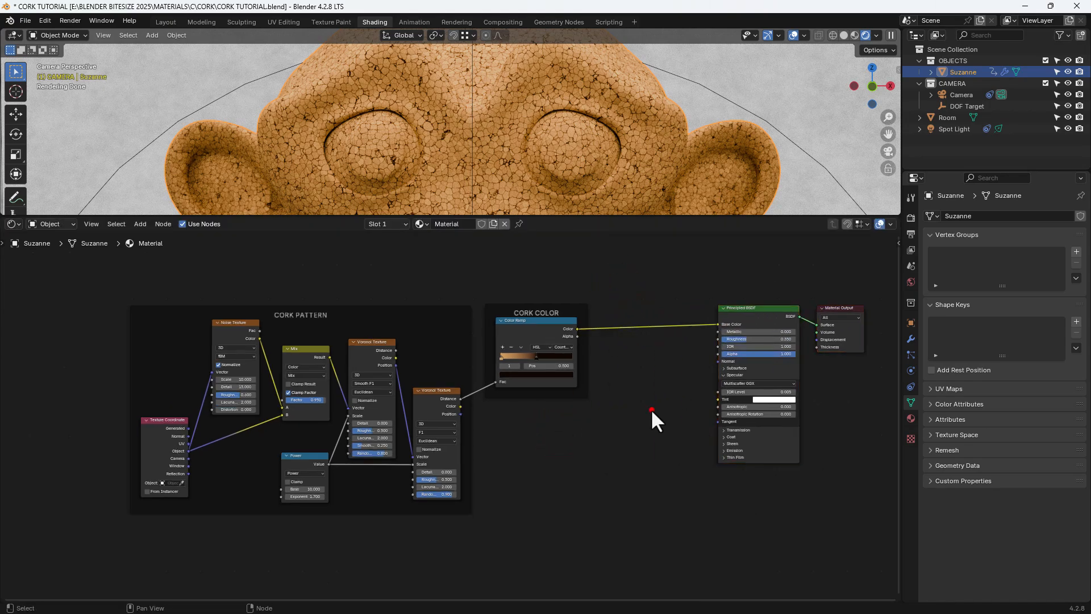
{"action": "left_click", "coordinate": [650, 408]}
Add a second Color Ramp fed from the second Voronoi's Distance output, placed below the CORK COLOR frame
{"action": "scroll", "coordinate": [591, 466], "scroll_direction": "up", "scroll_amount": 1}
{"action": "middle_click_drag", "start_coordinate": [591, 465], "coordinate": [510, 446]}
{"action": "scroll", "coordinate": [526, 448], "scroll_direction": "up", "scroll_amount": 1}
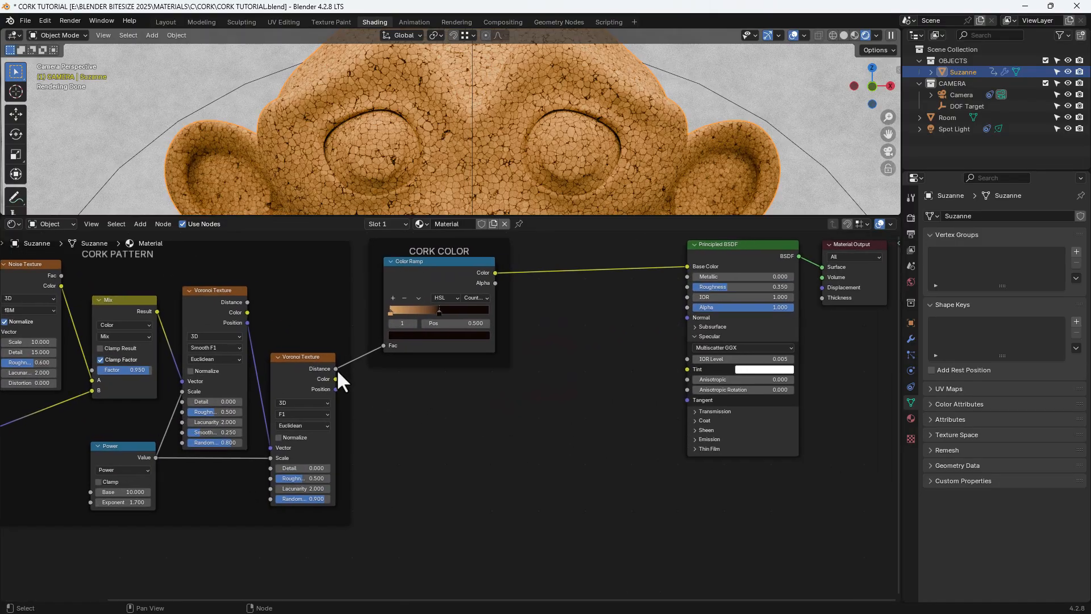
{"action": "left_click_drag", "start_coordinate": [335, 368], "coordinate": [421, 411]}
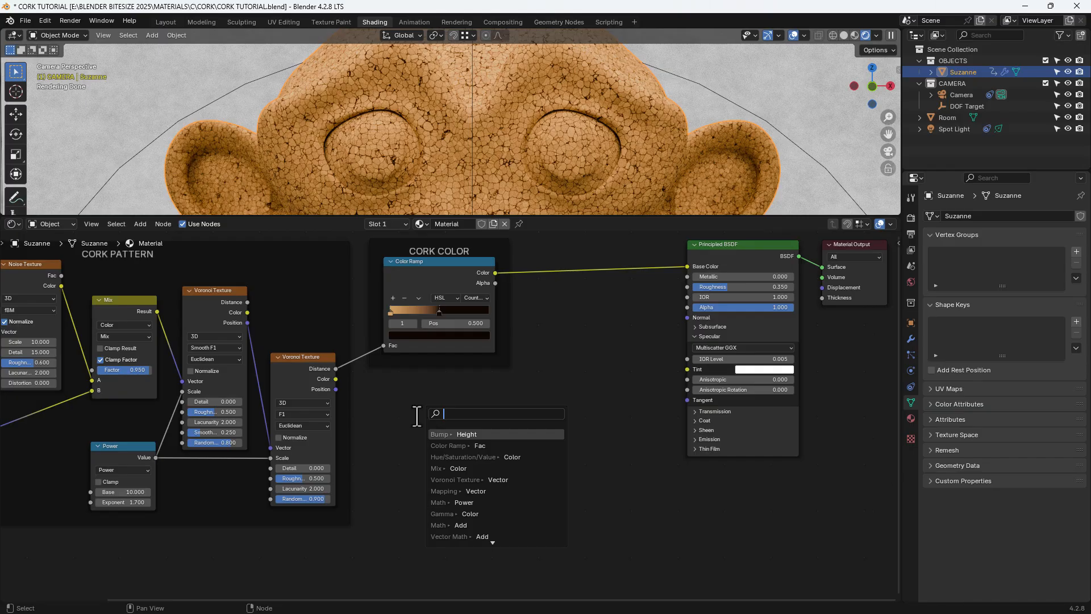
{"action": "type", "text": "COLOR"}
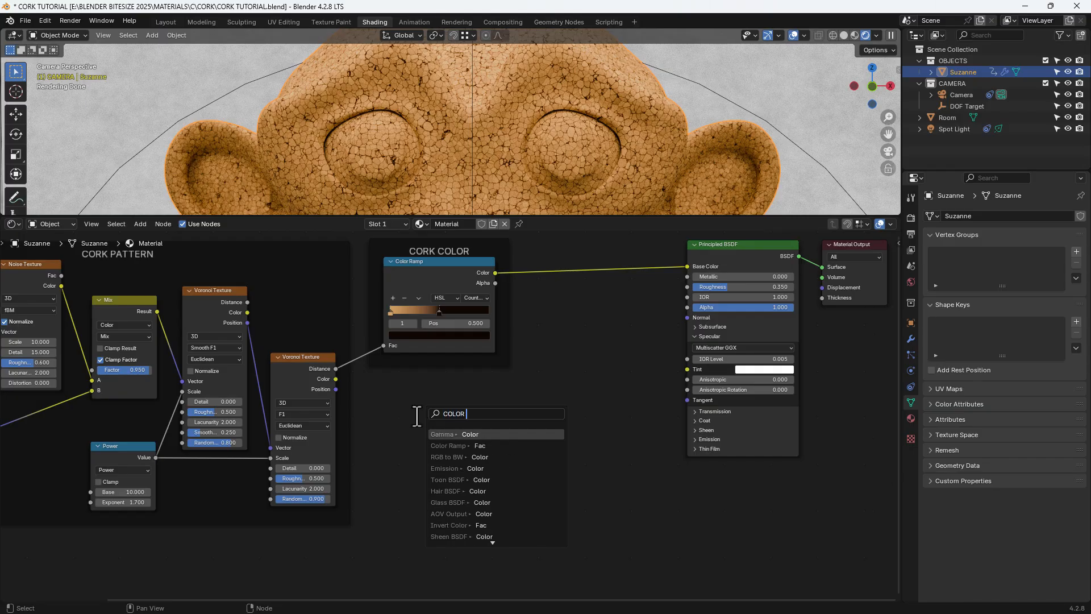
{"action": "type", "text": " RA"}
{"action": "key", "text": "Return"}
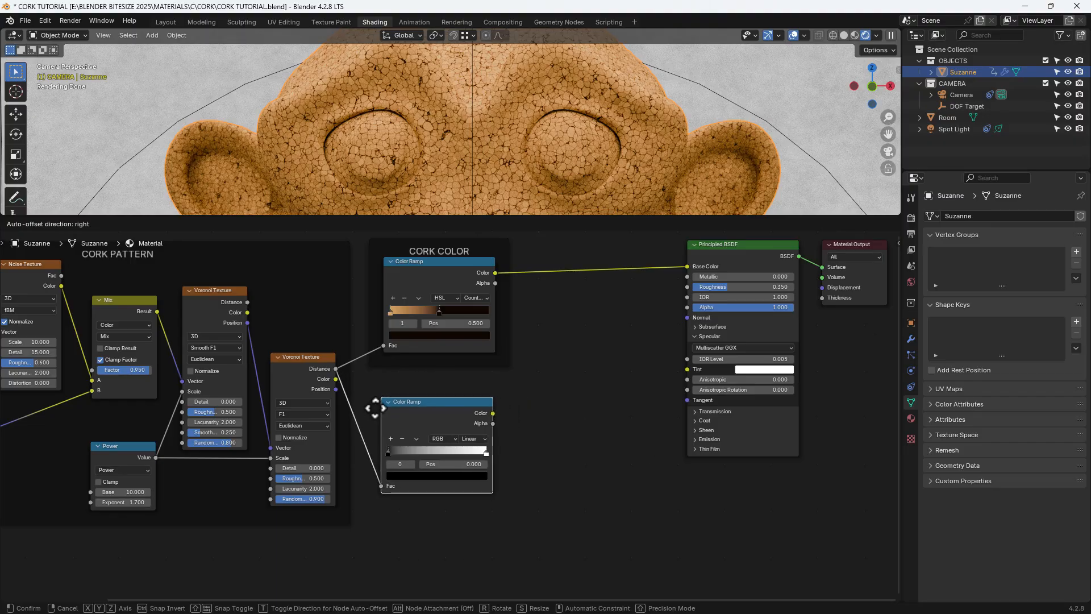
{"action": "left_click", "coordinate": [374, 408]}
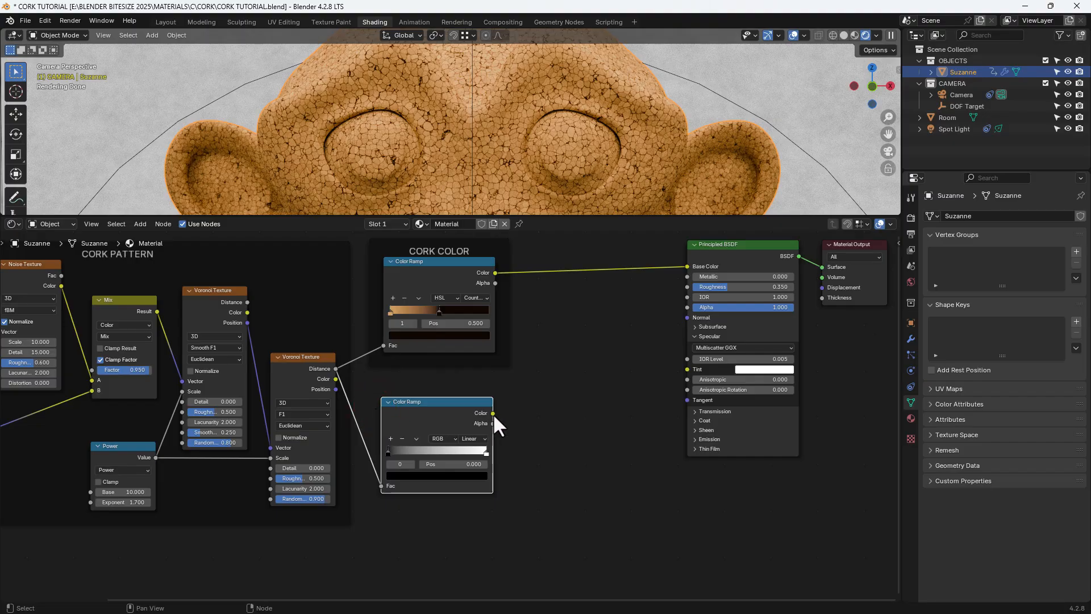
Route the second Color Ramp's Color into the Principled BSDF's Normal through an inserted Bump node
{"action": "left_click_drag", "start_coordinate": [493, 413], "coordinate": [680, 323]}
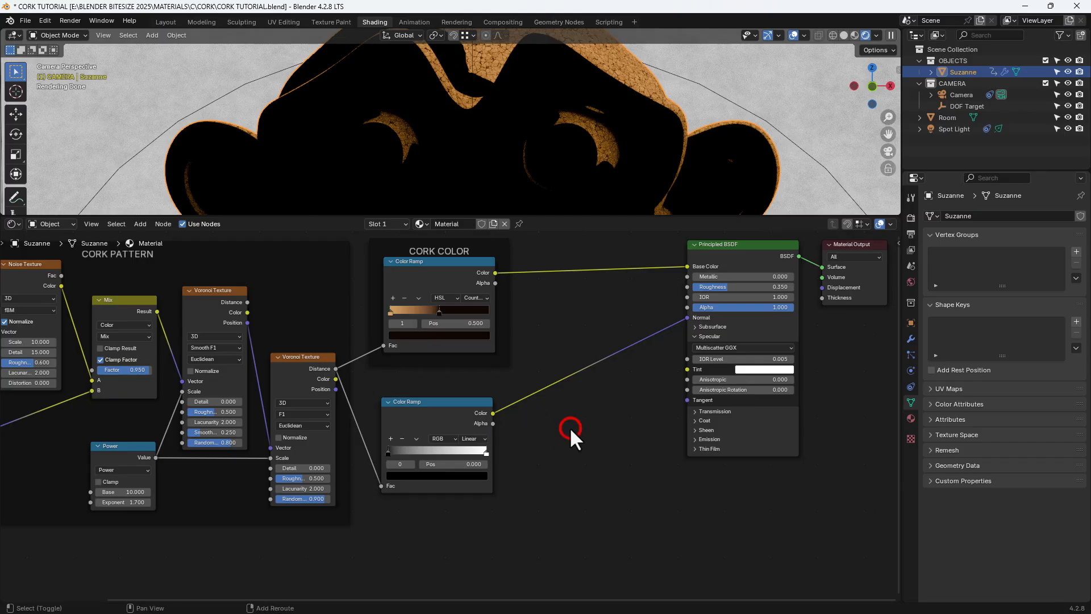
{"action": "key", "text": "shift+a"}
{"action": "type", "text": "Bump"}
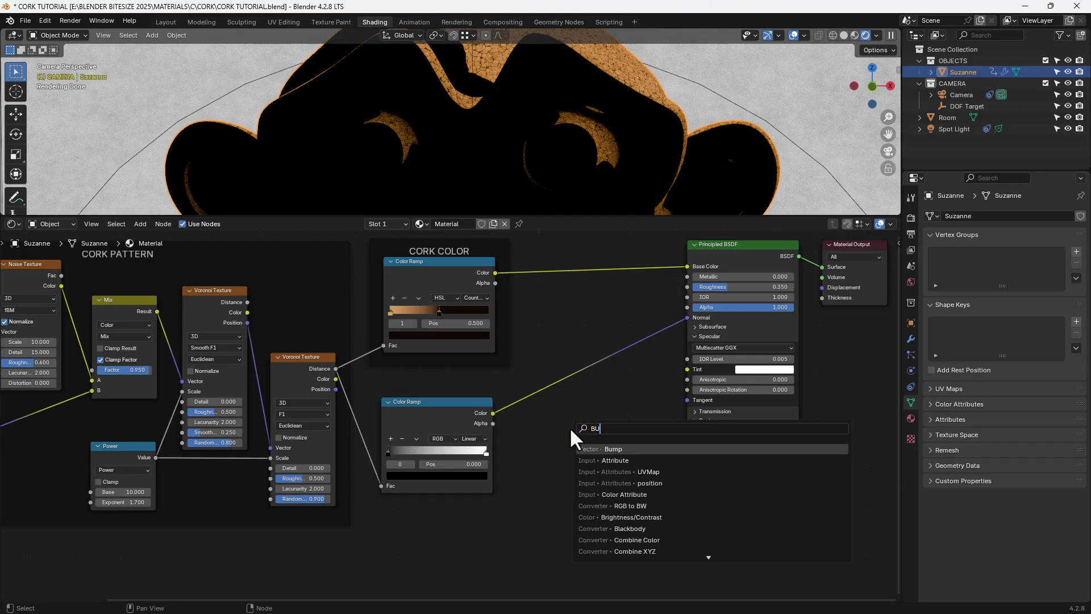
{"action": "left_click", "coordinate": [598, 446]}
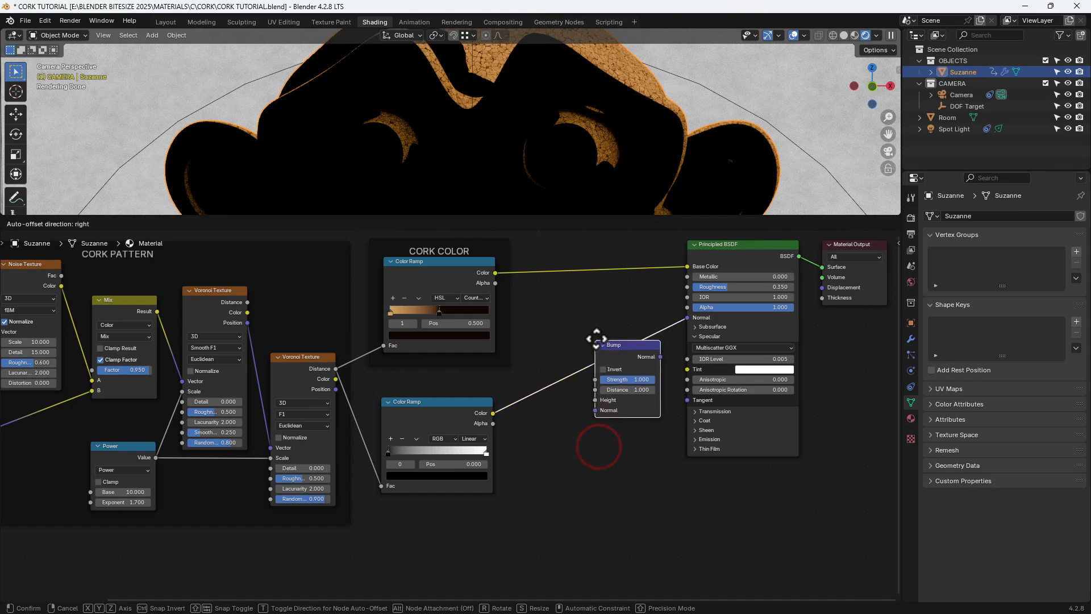
{"action": "left_click", "coordinate": [596, 336]}
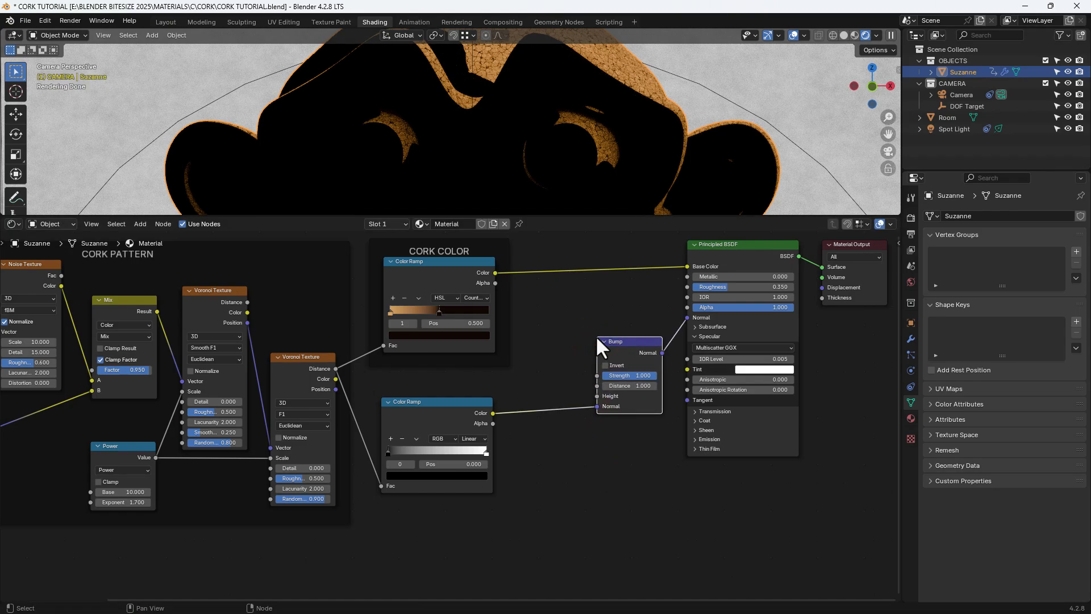
Reconnect the second Color Ramp's Color from the Bump's Normal input to its Height input
{"action": "left_click", "coordinate": [576, 446]}
{"action": "key", "text": "shift+a"}
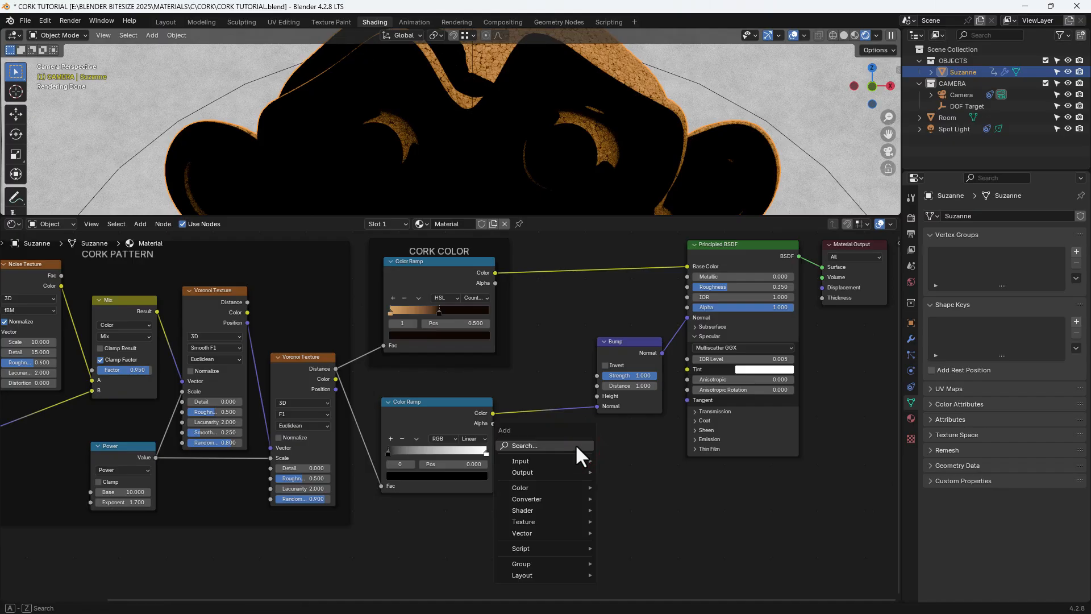
{"action": "left_click", "coordinate": [597, 406]}
{"action": "left_click_drag", "start_coordinate": [596, 405], "coordinate": [597, 396]}
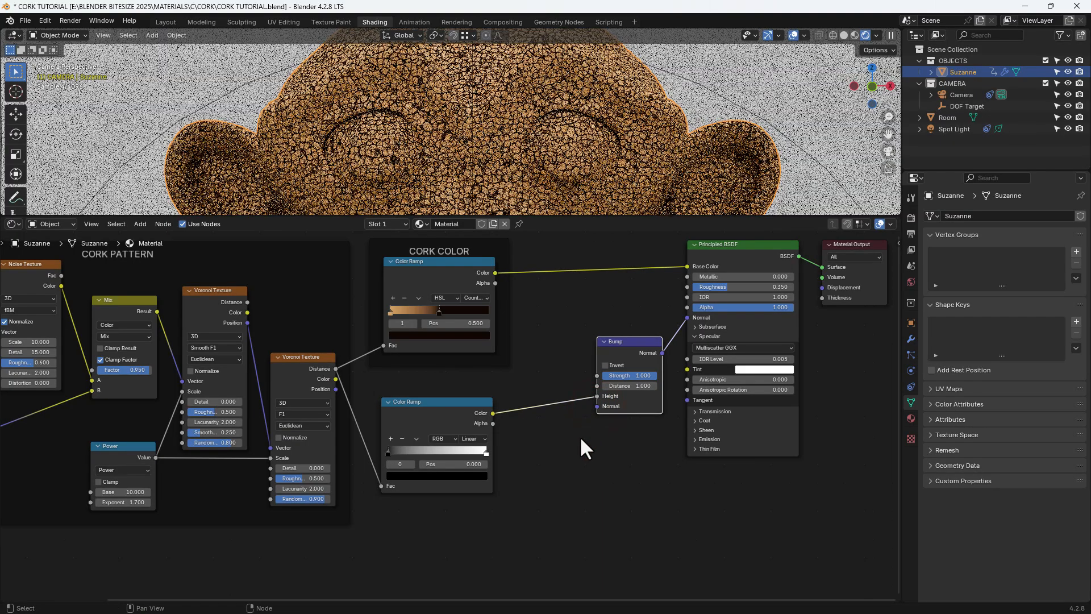
{"action": "key", "text": "shift+a"}
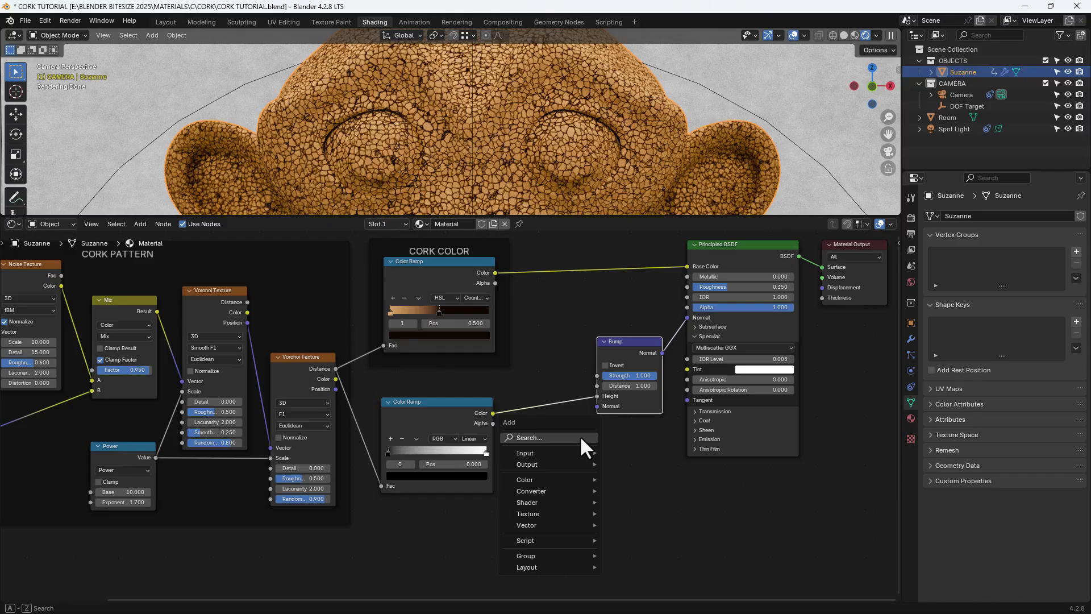
{"action": "left_click", "coordinate": [616, 321]}
{"action": "left_click", "coordinate": [628, 347], "text": "ctrl+shift"}
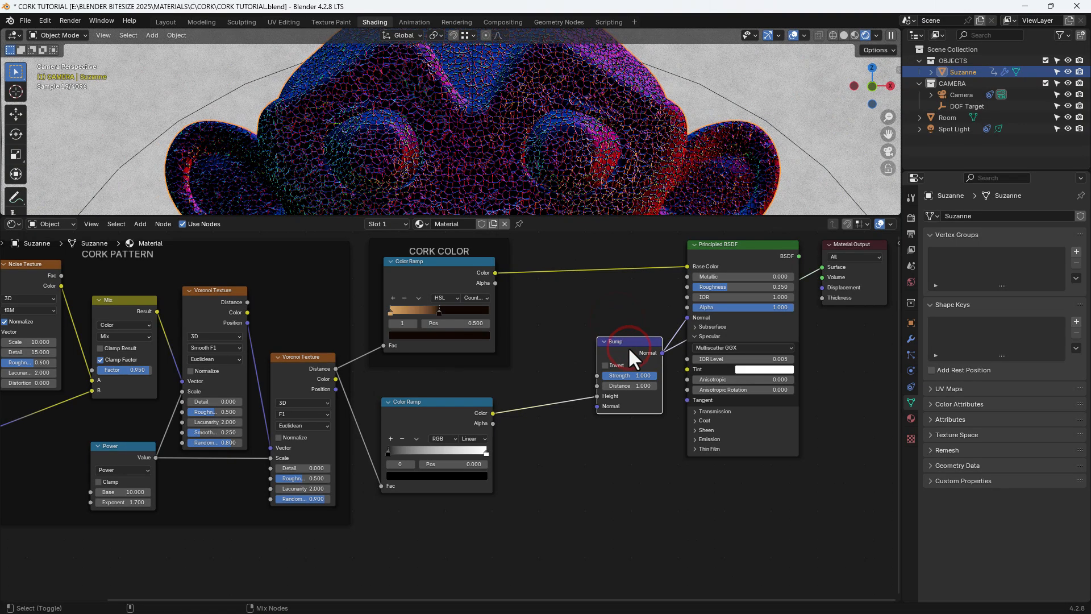
{"action": "scroll", "coordinate": [465, 136], "scroll_direction": "up", "scroll_amount": 4}
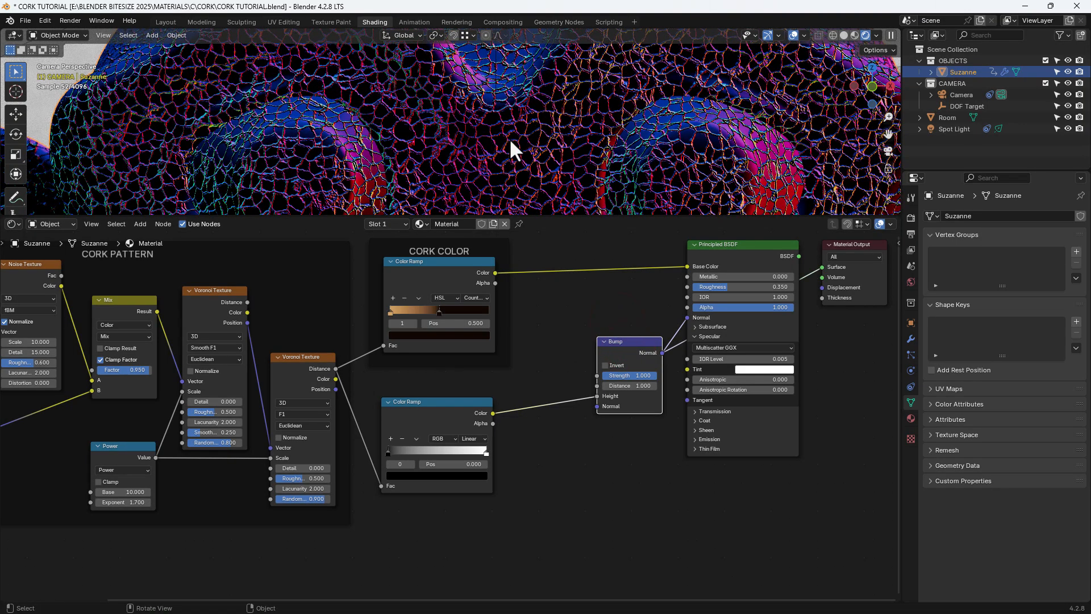
{"action": "scroll", "coordinate": [510, 149], "scroll_direction": "up", "scroll_amount": 2}
Insert a Mix Color node between the second Color Ramp and the Bump's Height, with Factor 0.6
{"action": "left_click", "coordinate": [557, 447]}
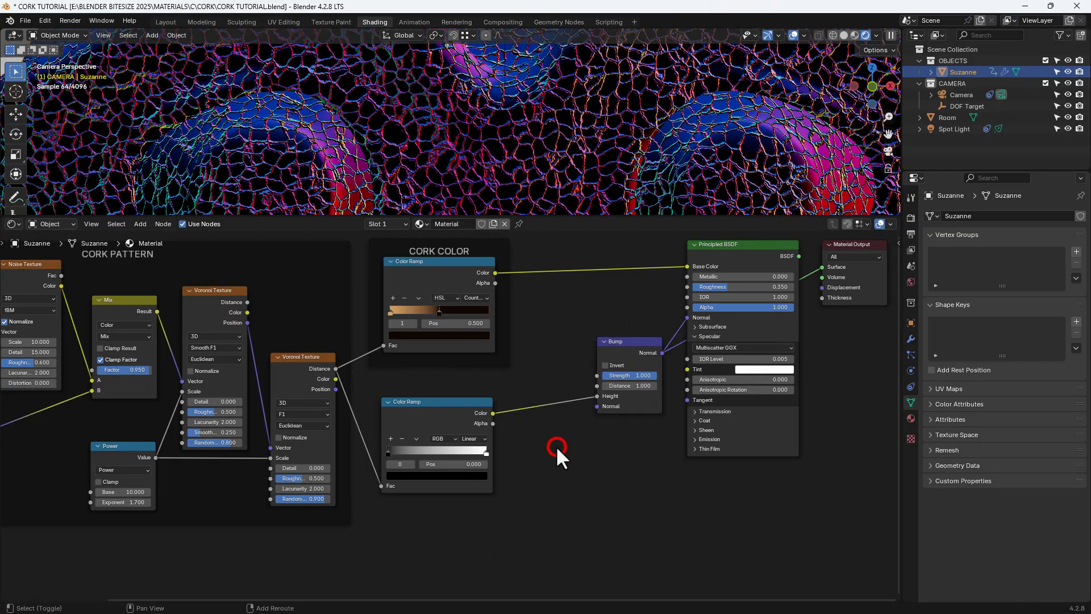
{"action": "key", "text": "shift+a"}
{"action": "type", "text": "MI"}
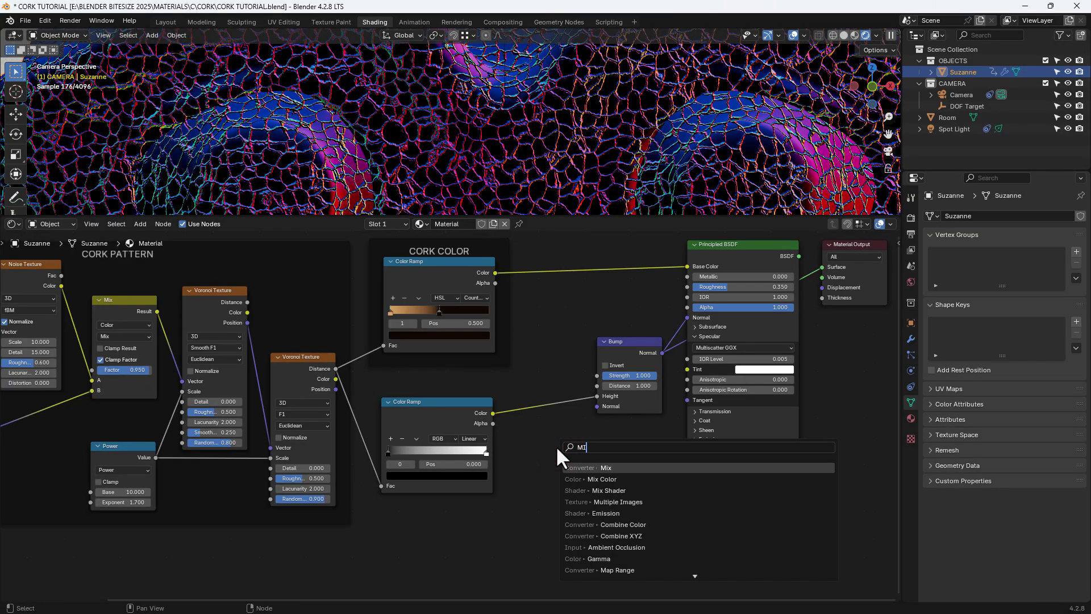
{"action": "left_click", "coordinate": [574, 479]}
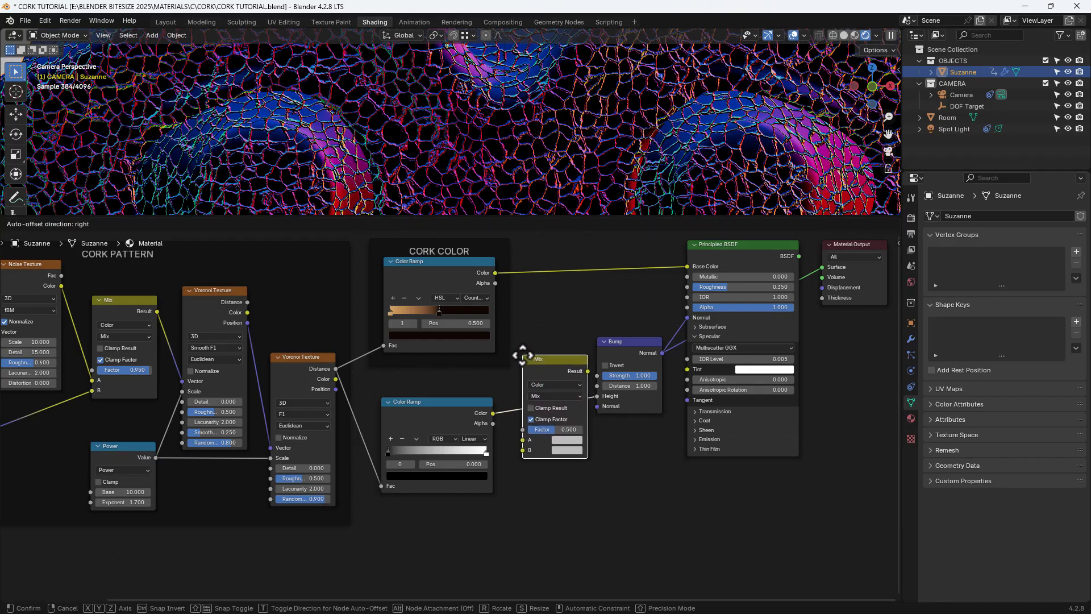
{"action": "left_click", "coordinate": [517, 366]}
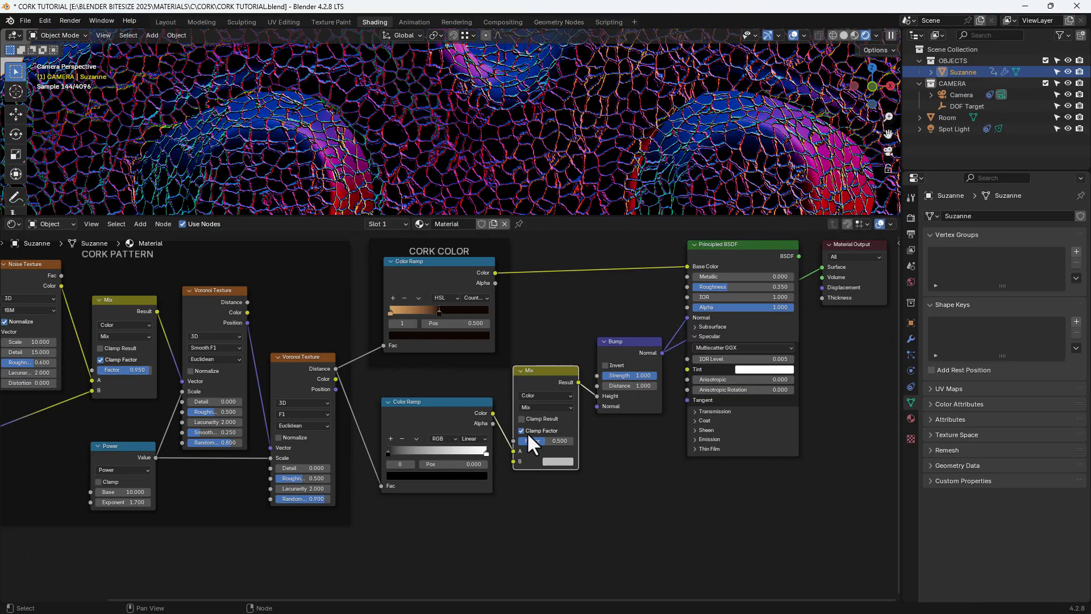
{"action": "left_click", "coordinate": [543, 441]}
{"action": "type", "text": ".6"}
{"action": "key", "text": "Return"}
Flip the second Color Ramp so white is on the left and black on the right
{"action": "scroll", "coordinate": [485, 445], "scroll_direction": "up", "scroll_amount": 3}
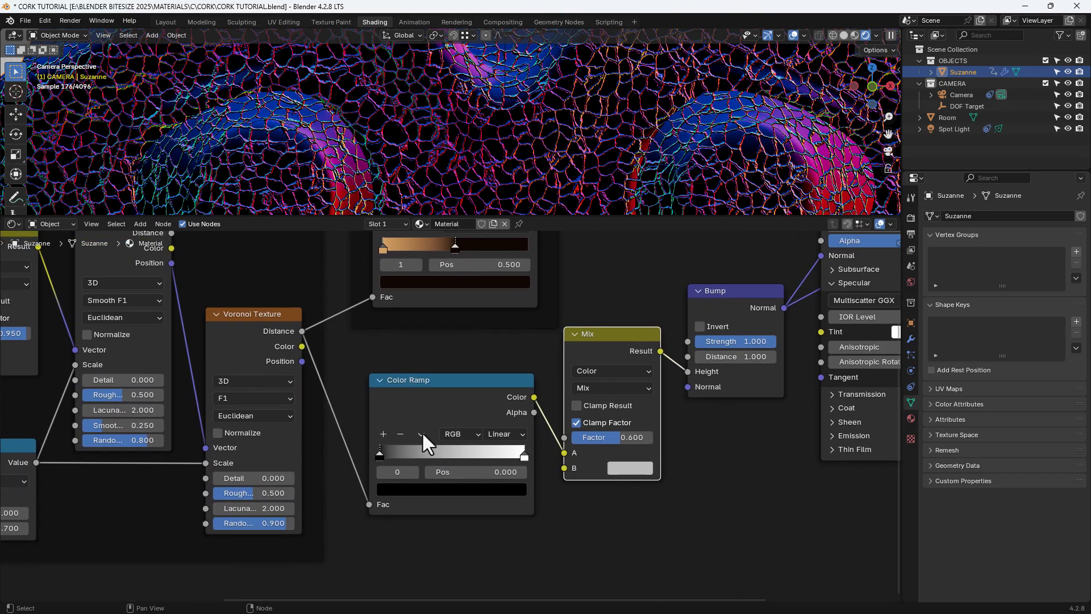
{"action": "left_click", "coordinate": [421, 431]}
{"action": "left_click", "coordinate": [431, 446]}
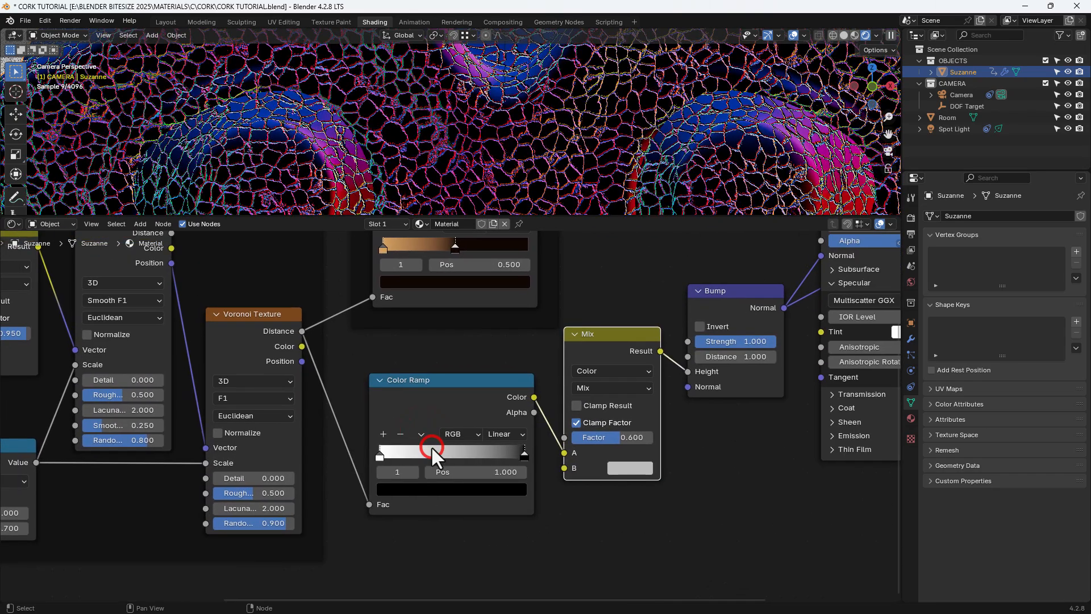
Set the second Color Ramp's white stop position to 0.232 and the black stop position to 0.827
{"action": "left_click", "coordinate": [379, 453]}
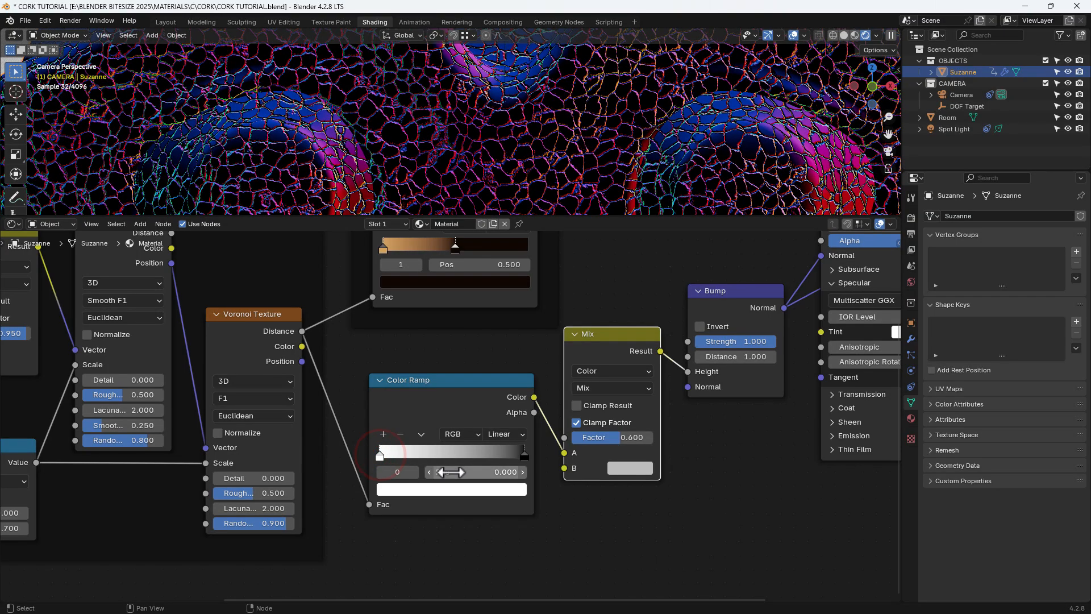
{"action": "left_click", "coordinate": [451, 471]}
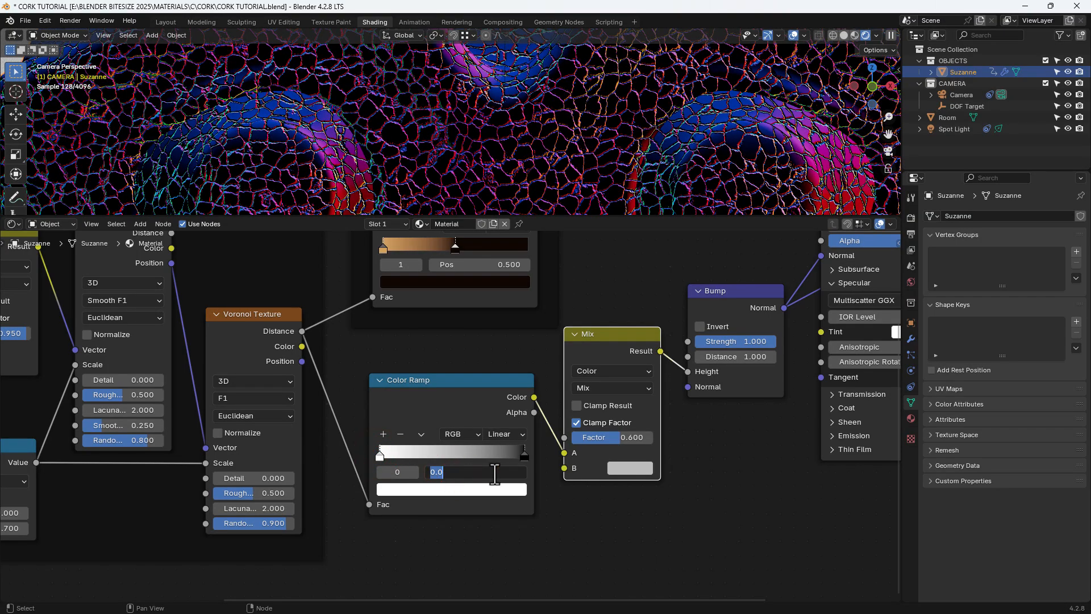
{"action": "type", "text": "0.232"}
{"action": "key", "text": "Return"}
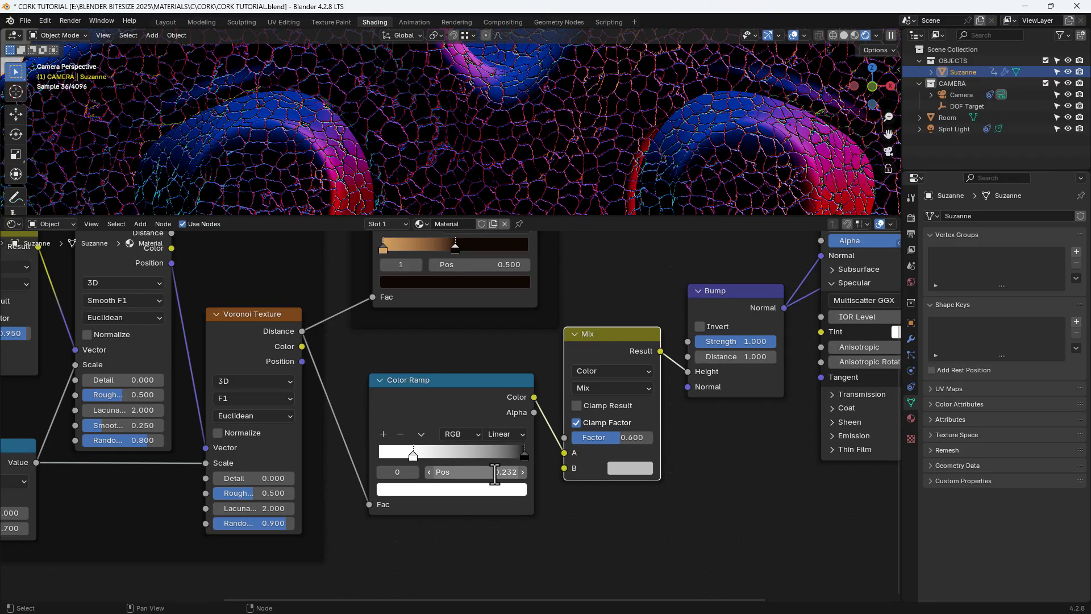
{"action": "left_click", "coordinate": [522, 455]}
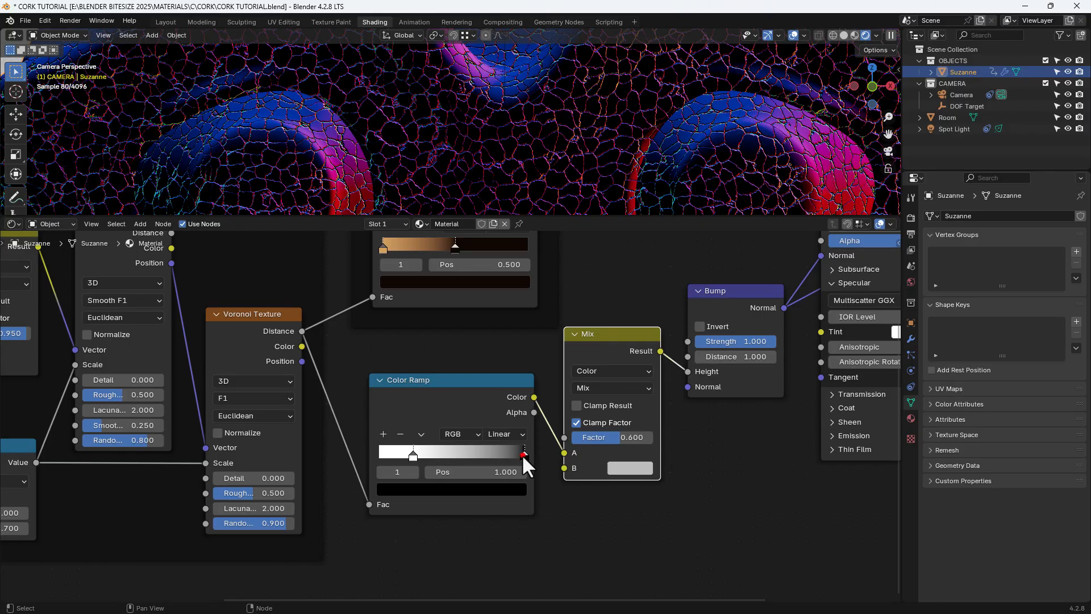
{"action": "double_click", "coordinate": [500, 473]}
{"action": "type", "text": "."}
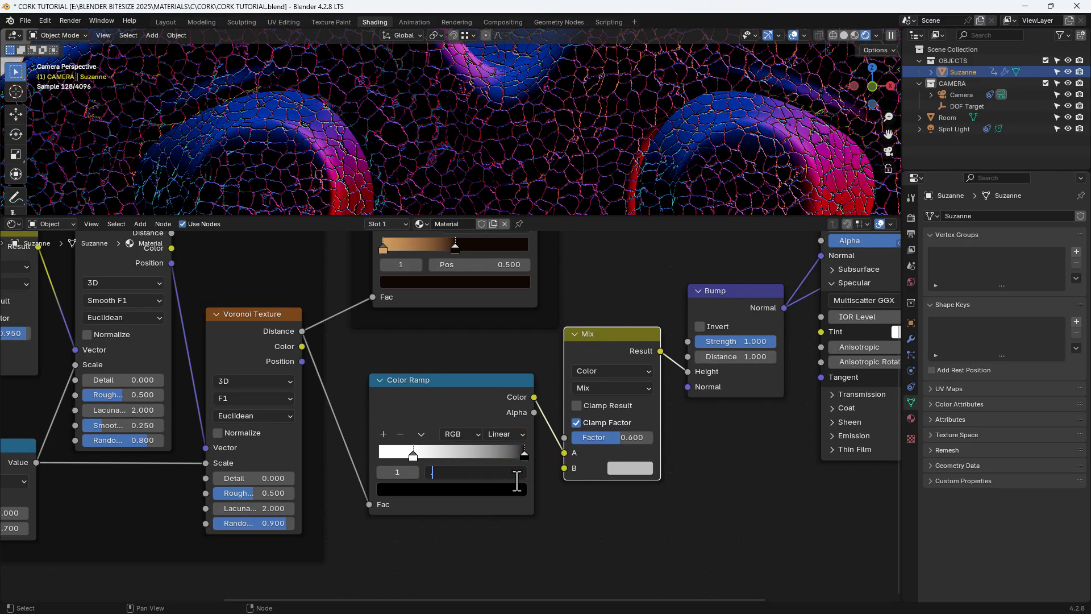
{"action": "type", "text": "827"}
{"action": "key", "text": "Return"}
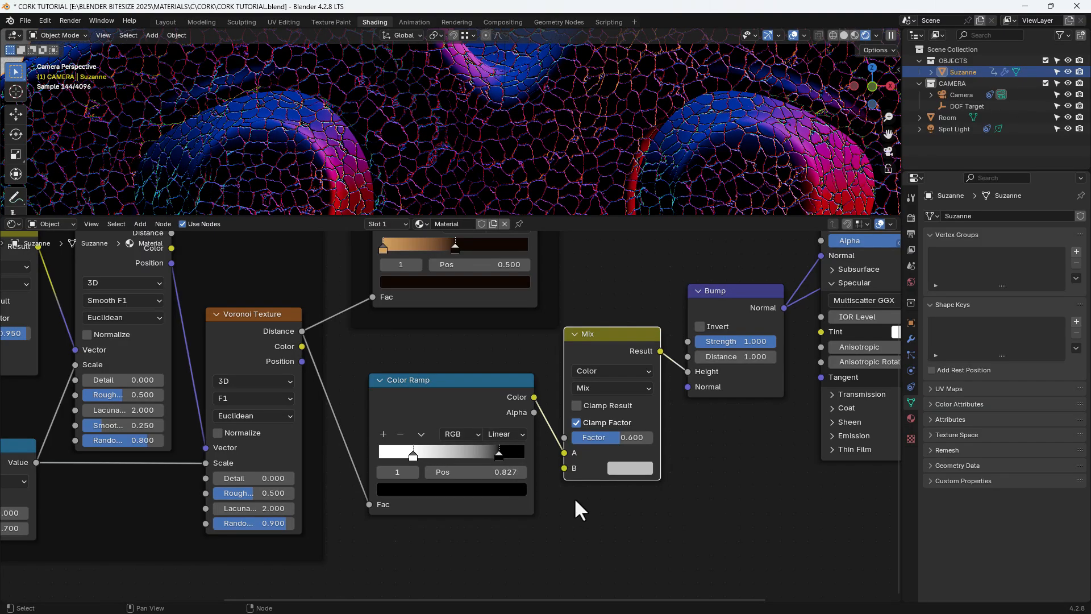
Add a Noise Texture whose Fac feeds the Mix node's B input, placed below the Mix node
{"action": "scroll", "coordinate": [574, 500], "scroll_direction": "down", "scroll_amount": 1}
{"action": "middle_click_drag", "start_coordinate": [575, 499], "coordinate": [599, 455]}
{"action": "left_click_drag", "start_coordinate": [581, 423], "coordinate": [569, 510]}
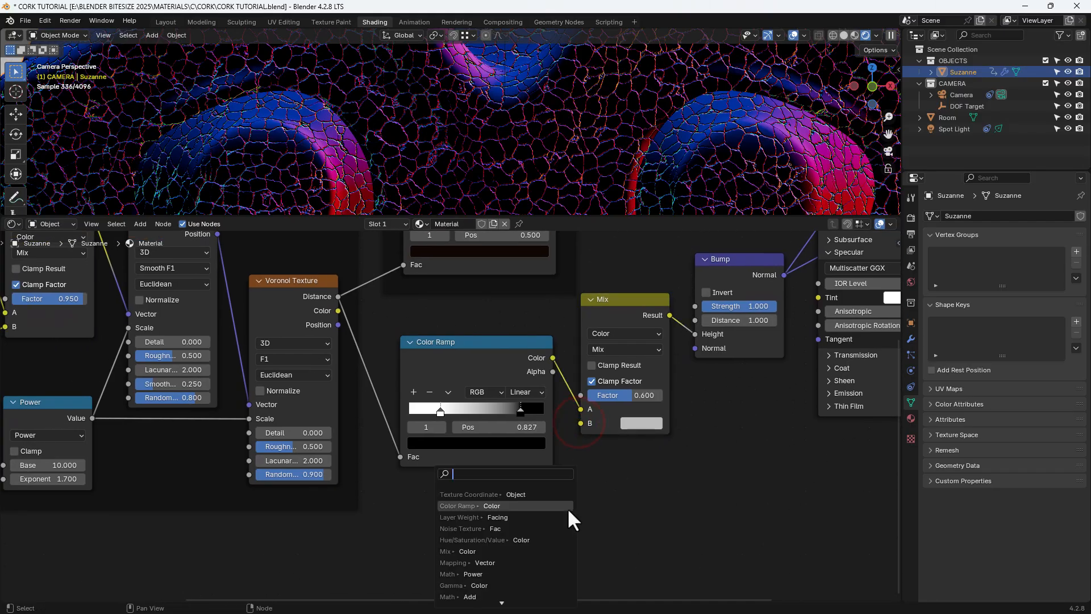
{"action": "type", "text": "noise"}
{"action": "key", "text": "Return"}
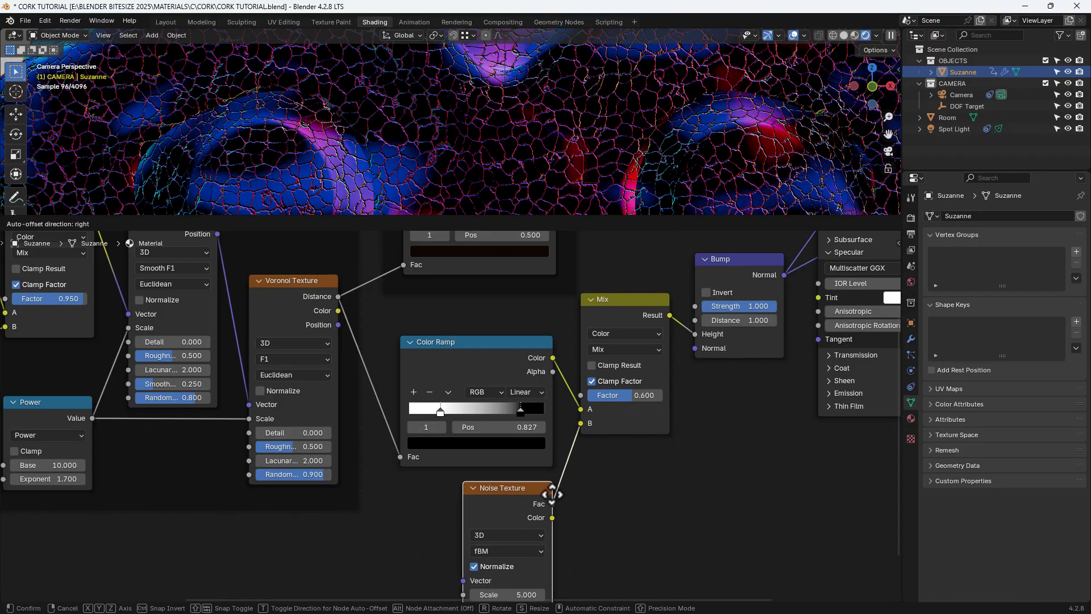
{"action": "left_click", "coordinate": [554, 498]}
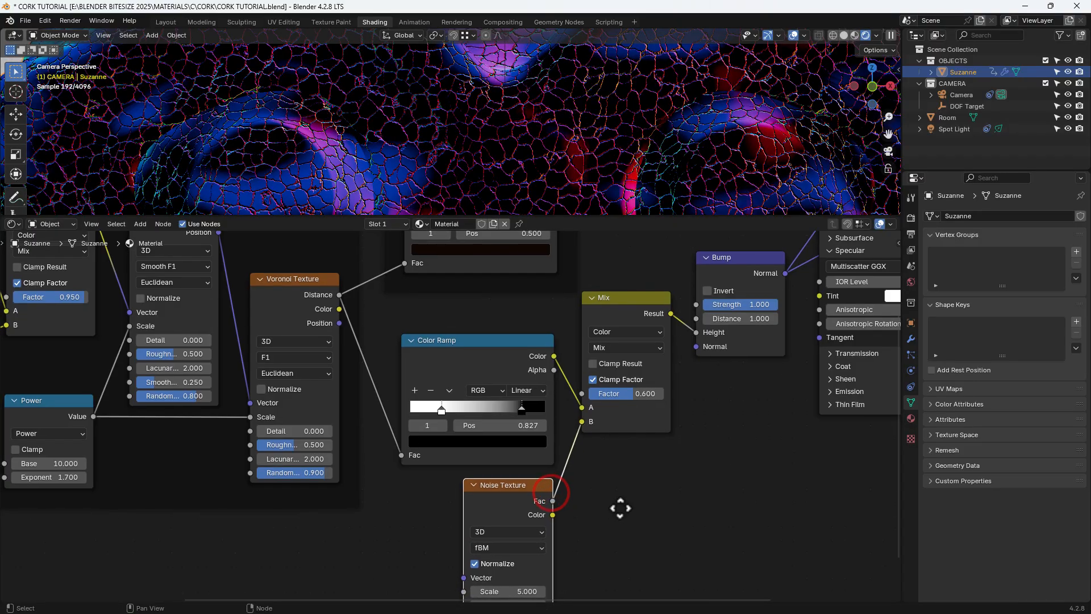
Set the Noise Texture's Scale to 3, Detail to 10 and Roughness to 1
{"action": "middle_click_drag", "start_coordinate": [621, 506], "coordinate": [628, 397]}
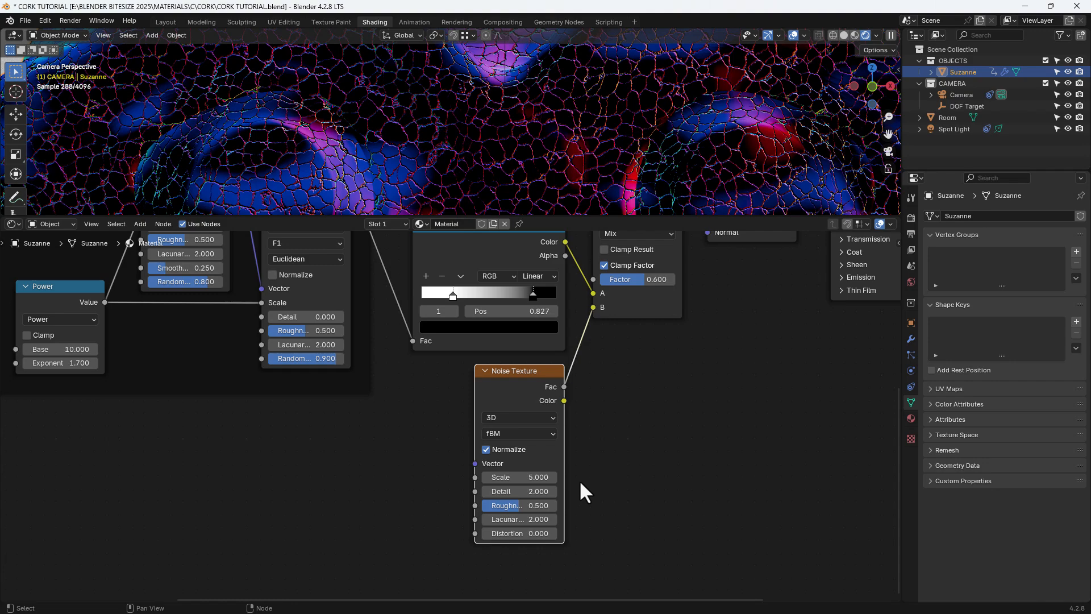
{"action": "left_click", "coordinate": [539, 476]}
{"action": "type", "text": "3"}
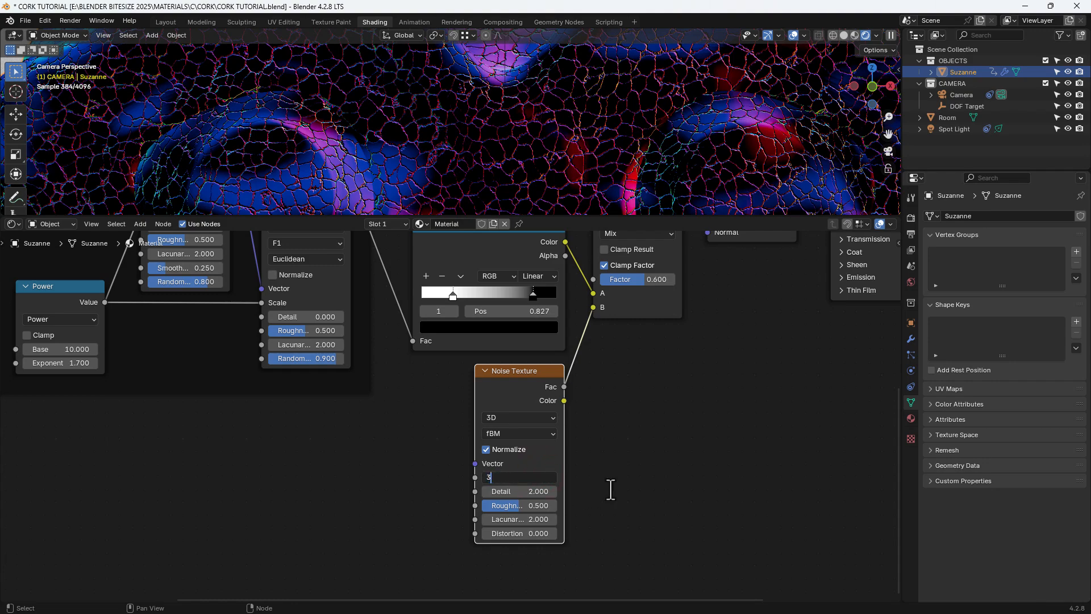
{"action": "key", "text": "Tab"}
{"action": "type", "text": "1"}
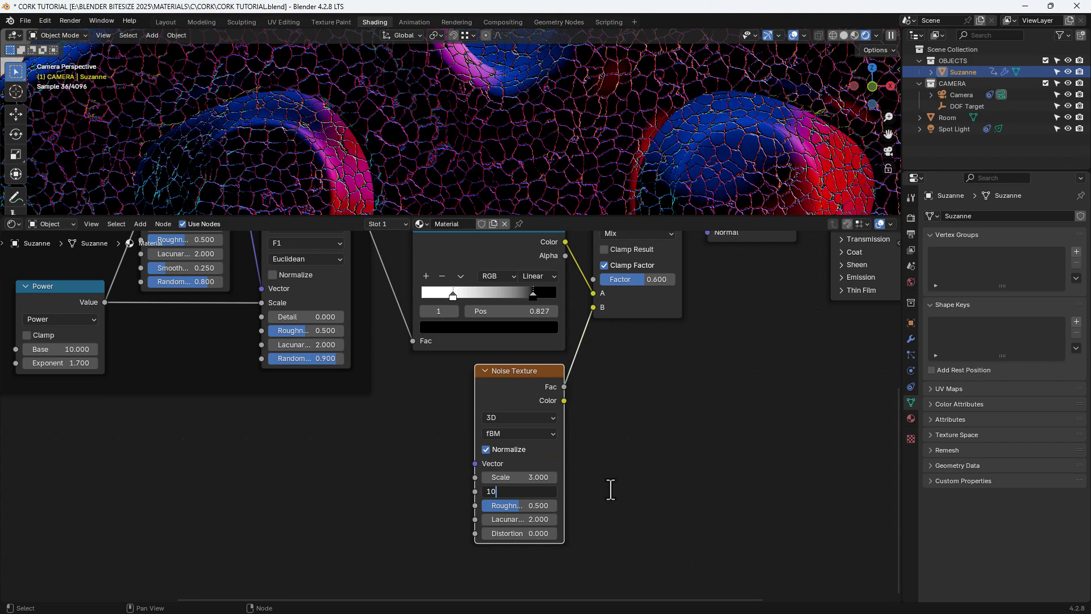
{"action": "type", "text": "0"}
{"action": "key", "text": "Tab"}
{"action": "type", "text": "1"}
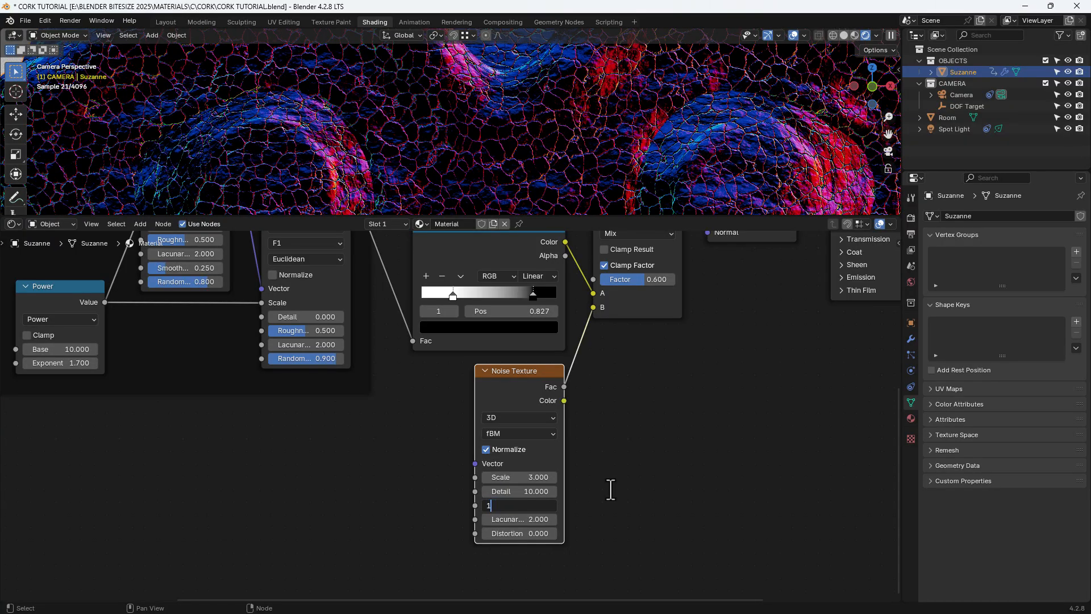
{"action": "key", "text": "Return"}
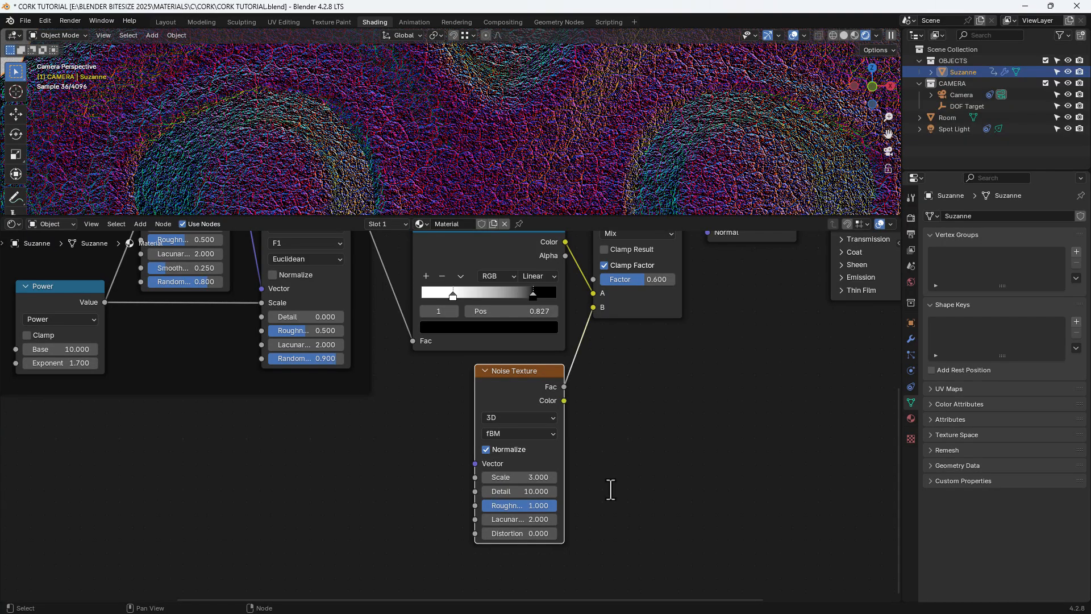
Connect the Texture Coordinate's Object output to the Noise Texture's Vector input
{"action": "scroll", "coordinate": [610, 489], "scroll_direction": "down", "scroll_amount": 4}
{"action": "middle_click_drag", "start_coordinate": [383, 494], "coordinate": [434, 506]}
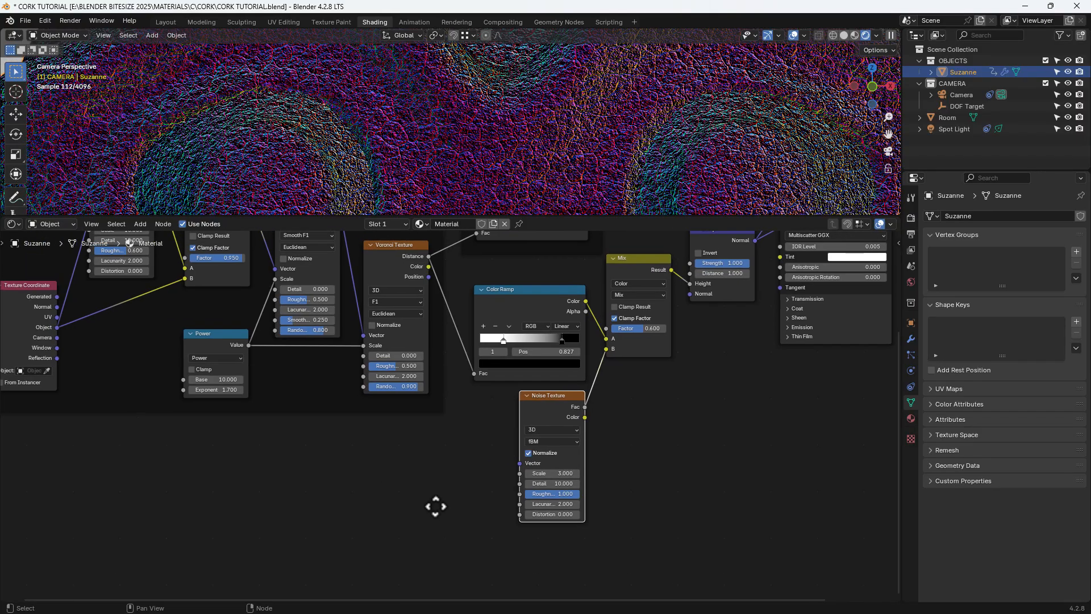
{"action": "left_click_drag", "start_coordinate": [57, 323], "coordinate": [503, 461]}
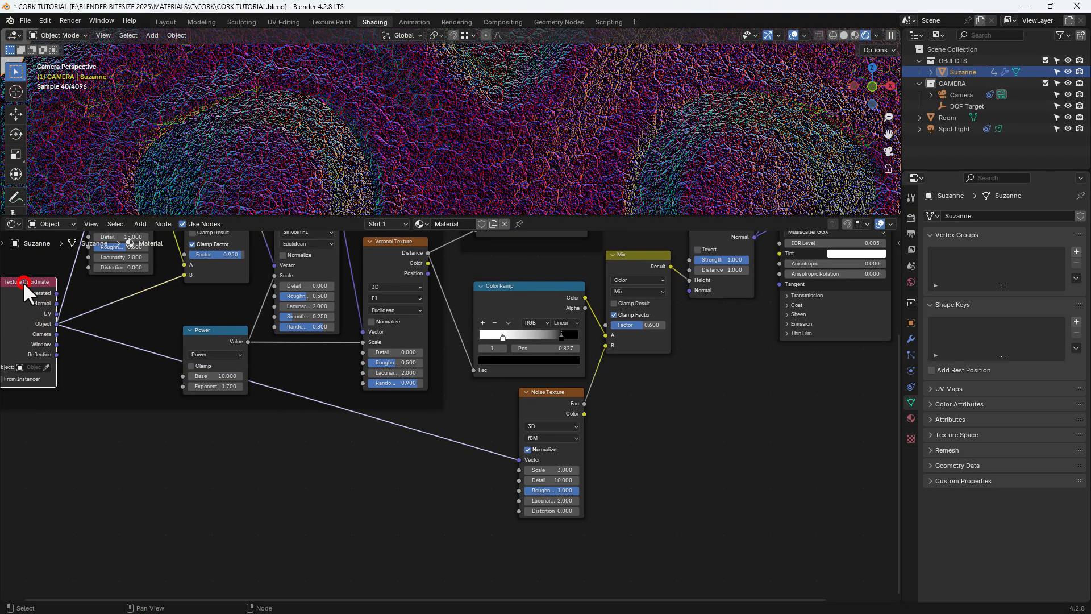
Tidy the layout by moving the Texture Coordinate node lower and shifting the Mix and Bump nodes down
{"action": "left_click_drag", "start_coordinate": [25, 291], "coordinate": [43, 342]}
{"action": "scroll", "coordinate": [664, 413], "scroll_direction": "down", "scroll_amount": 2}
{"action": "middle_click_drag", "start_coordinate": [689, 442], "coordinate": [652, 475]}
{"action": "scroll", "coordinate": [661, 446], "scroll_direction": "down", "scroll_amount": 1}
{"action": "middle_click_drag", "start_coordinate": [630, 491], "coordinate": [629, 482]}
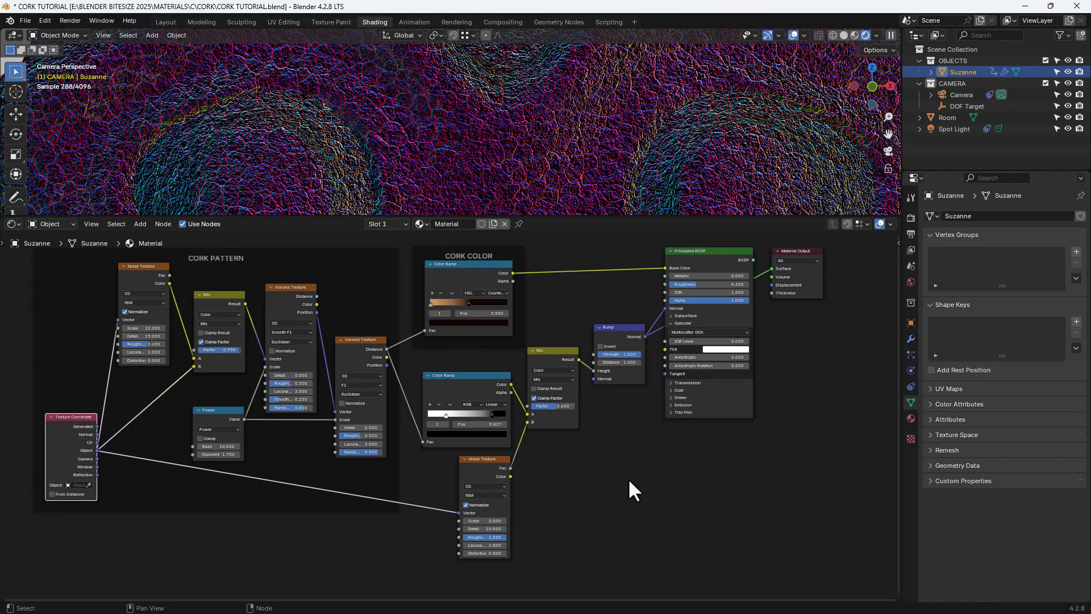
{"action": "left_click_drag", "start_coordinate": [546, 361], "coordinate": [548, 383]}
{"action": "left_click_drag", "start_coordinate": [604, 344], "coordinate": [601, 392]}
{"action": "left_click", "coordinate": [698, 255], "text": "ctrl+shift"}
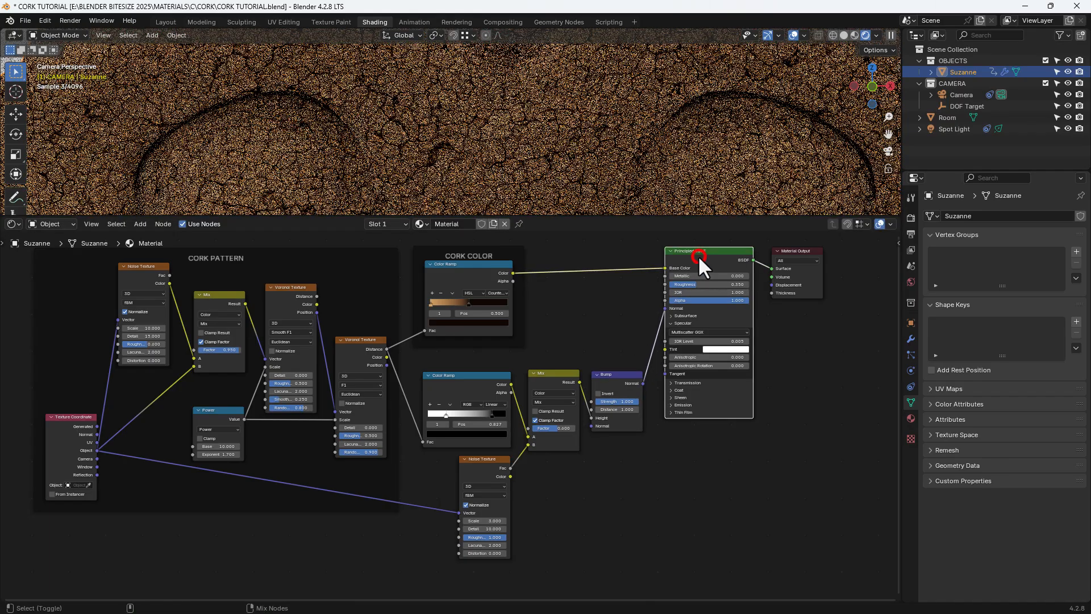
Group the Color Ramp, Mix, Noise Texture and Bump nodes into a frame labelled BUMP DETAIL
{"action": "left_click_drag", "start_coordinate": [608, 517], "coordinate": [500, 417]}
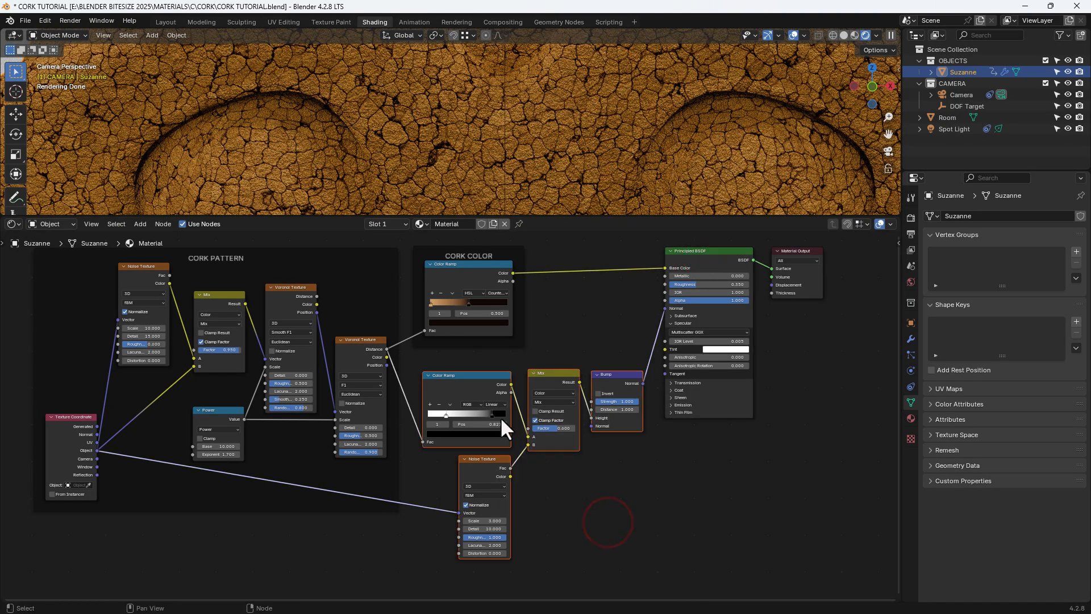
{"action": "key", "text": "ctrl+j"}
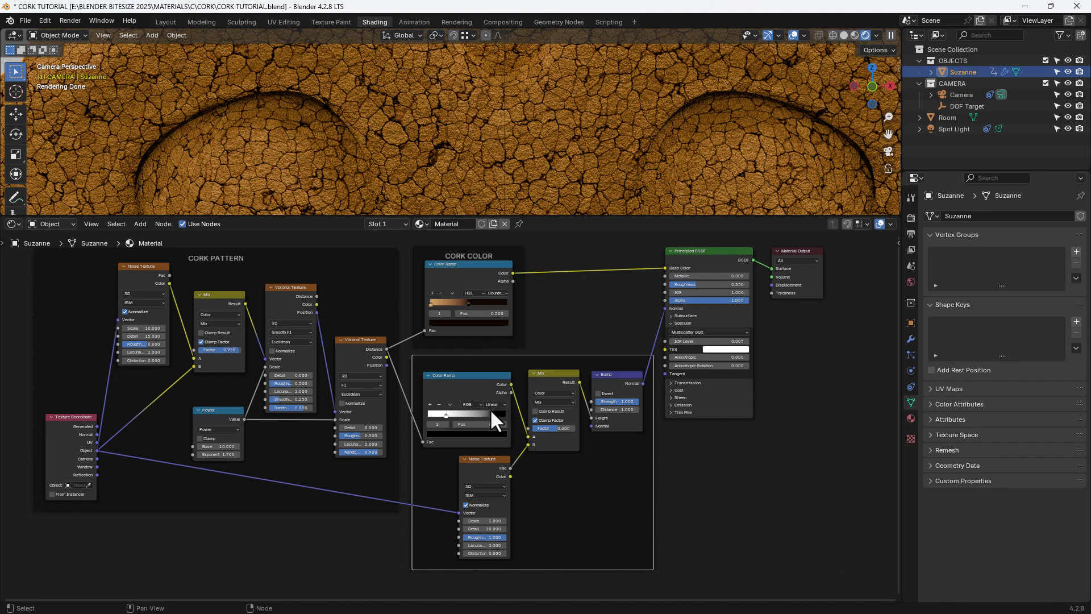
{"action": "key", "text": "n"}
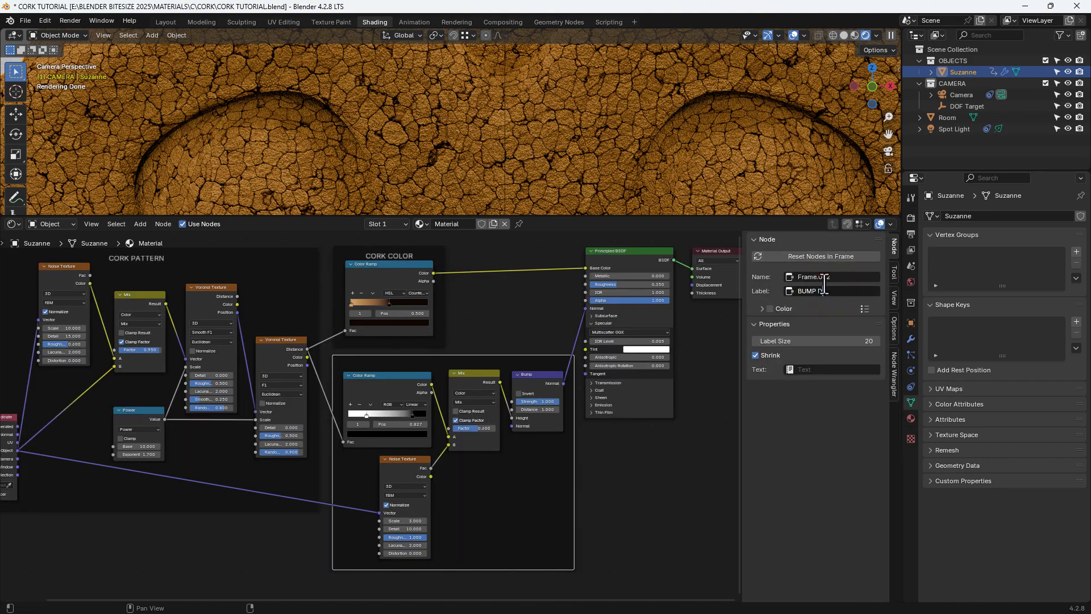
{"action": "key", "text": "Return"}
{"action": "key", "text": "n"}
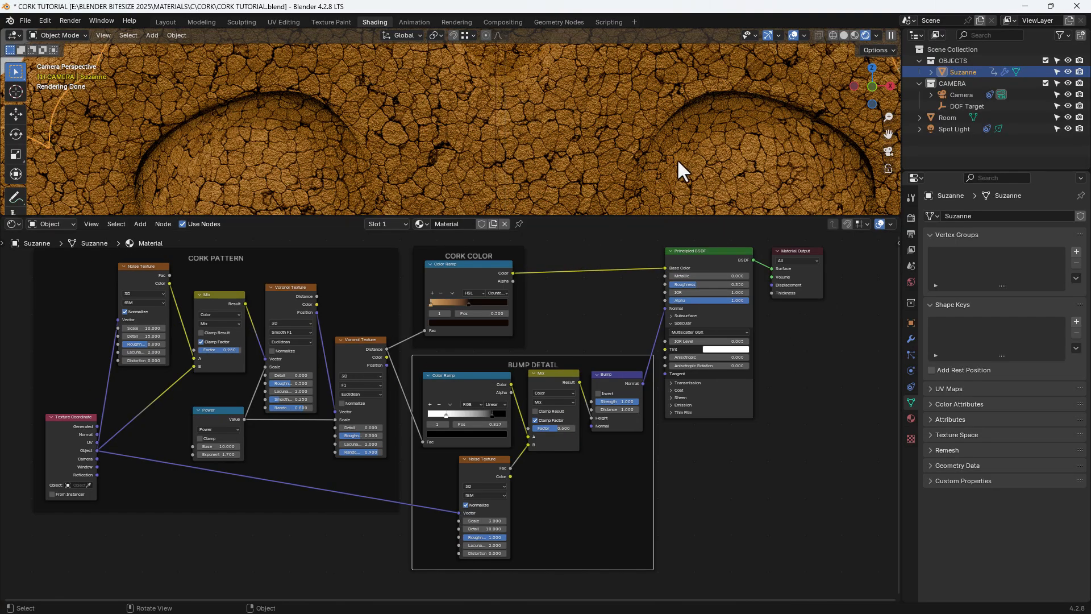
Save the blend file
{"action": "scroll", "coordinate": [673, 162], "scroll_direction": "down", "scroll_amount": 5}
{"action": "middle_click_drag", "start_coordinate": [674, 162], "coordinate": [673, 114], "text": "shift"}
{"action": "scroll", "coordinate": [672, 116], "scroll_direction": "down", "scroll_amount": 4}
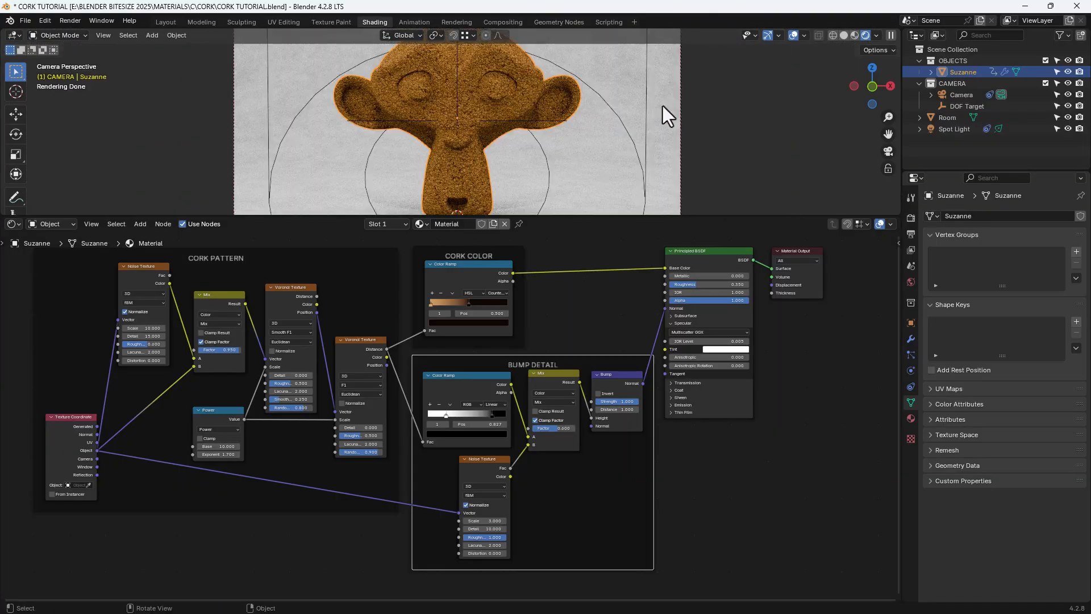
{"action": "key", "text": "ctrl+s"}
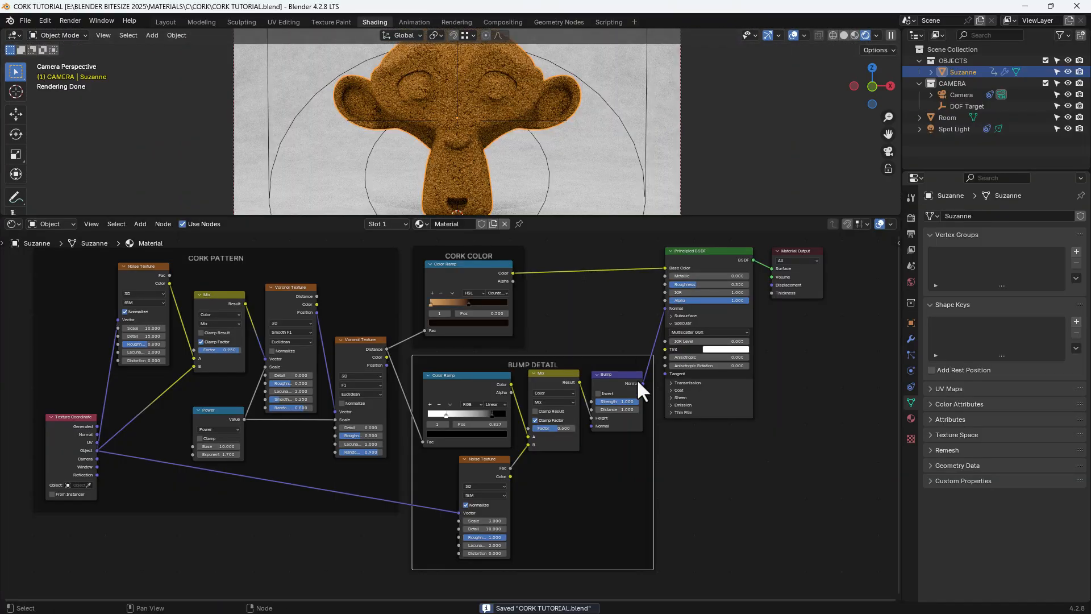
Review the Cycles render settings in Render Properties, from Sampling through Performance and Color Management
{"action": "middle_click_drag", "start_coordinate": [639, 394], "coordinate": [639, 400]}
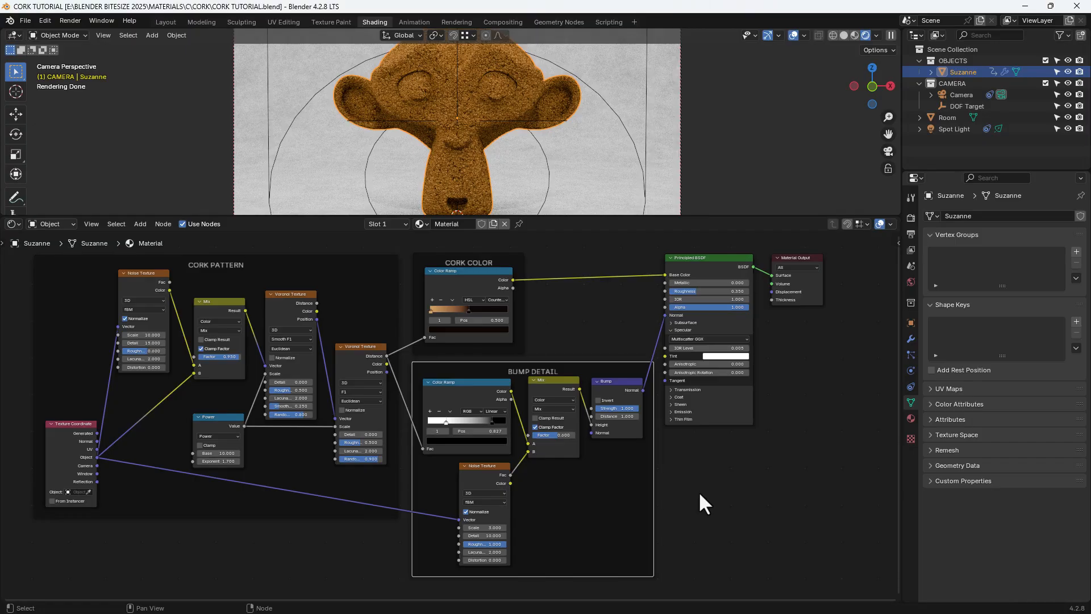
{"action": "left_click", "coordinate": [911, 218]}
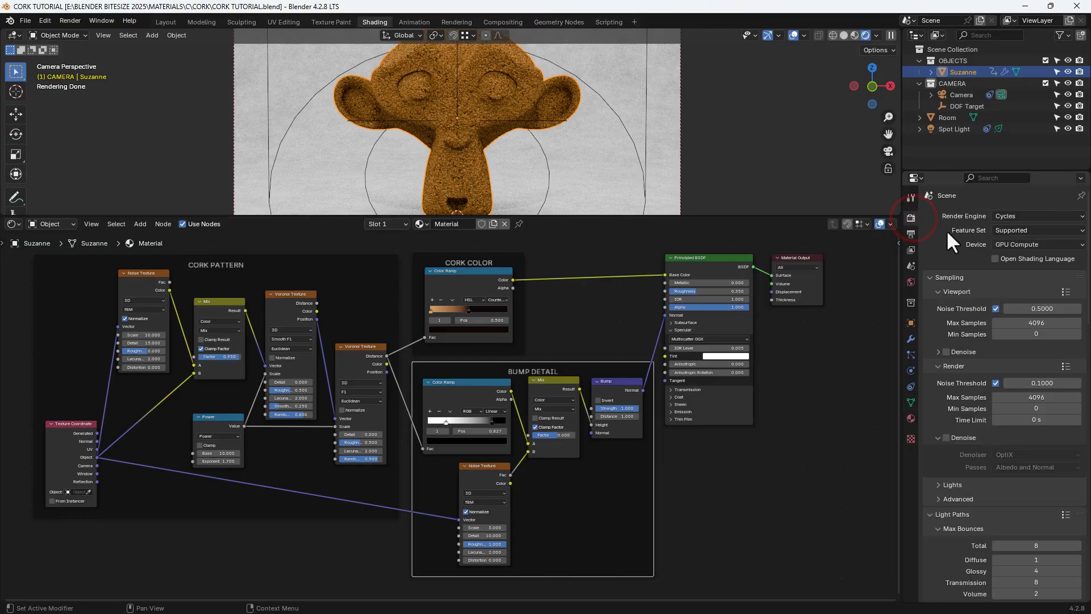
{"action": "scroll", "coordinate": [1079, 233], "scroll_direction": "down", "scroll_amount": 1}
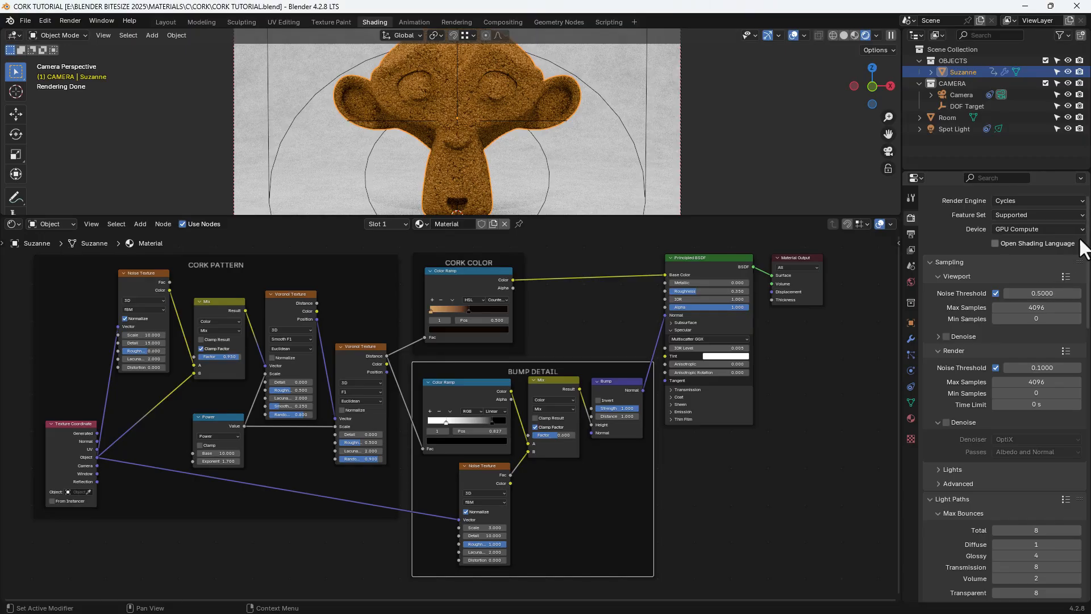
{"action": "scroll", "coordinate": [1085, 250], "scroll_direction": "down", "scroll_amount": 4}
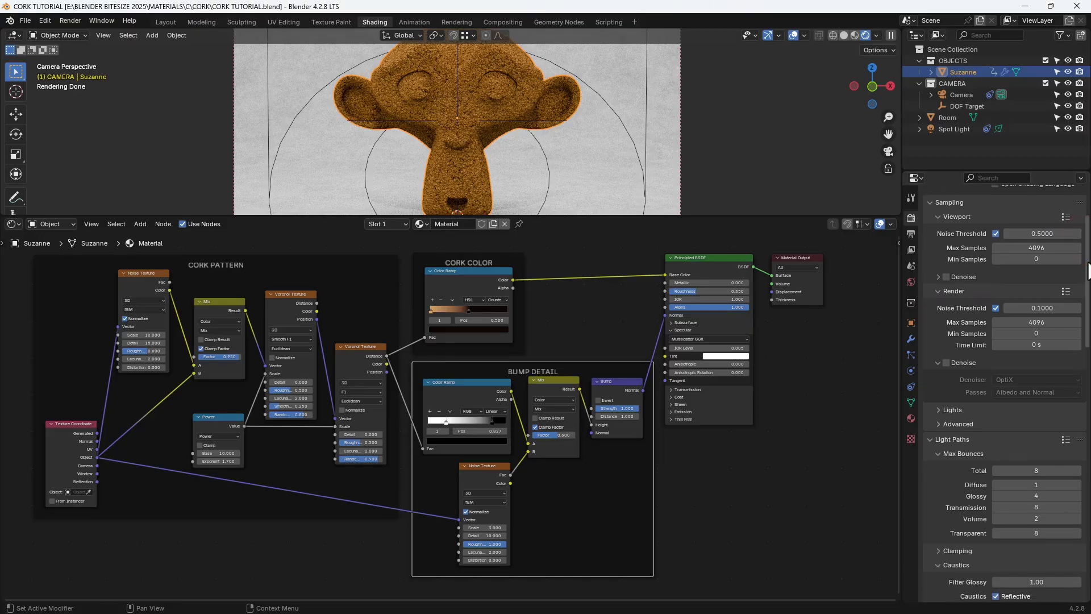
{"action": "left_click", "coordinate": [960, 215]}
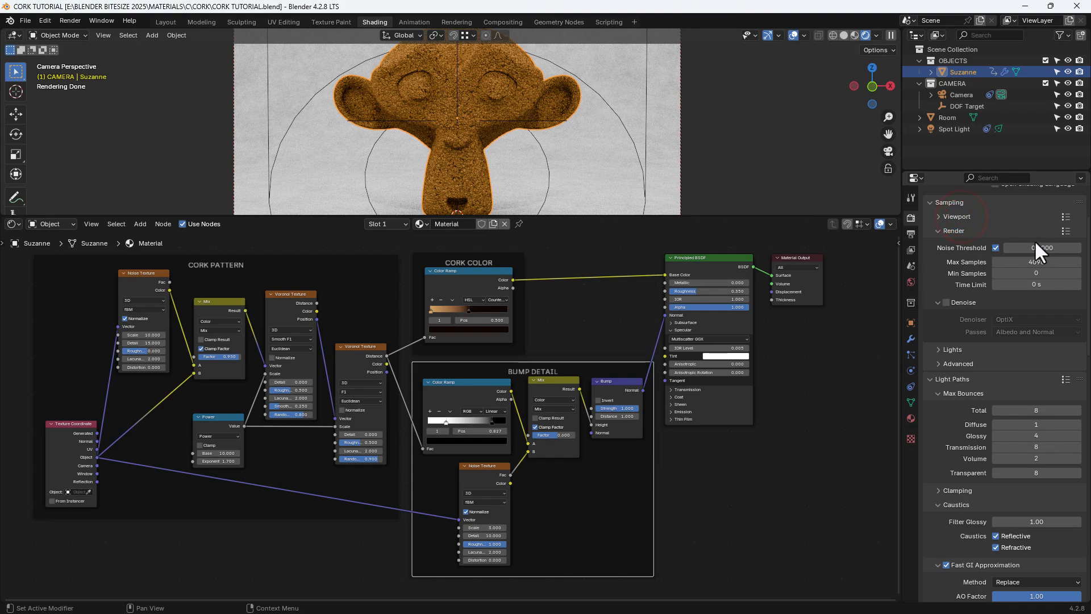
{"action": "scroll", "coordinate": [1085, 284], "scroll_direction": "down", "scroll_amount": 10}
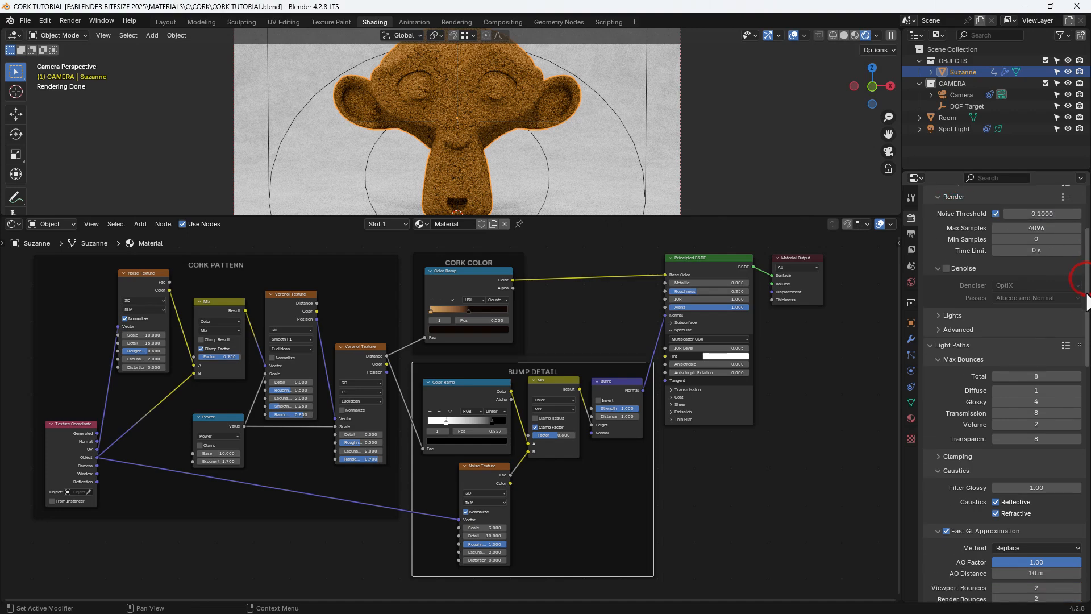
{"action": "scroll", "coordinate": [1085, 284], "scroll_direction": "down", "scroll_amount": 10}
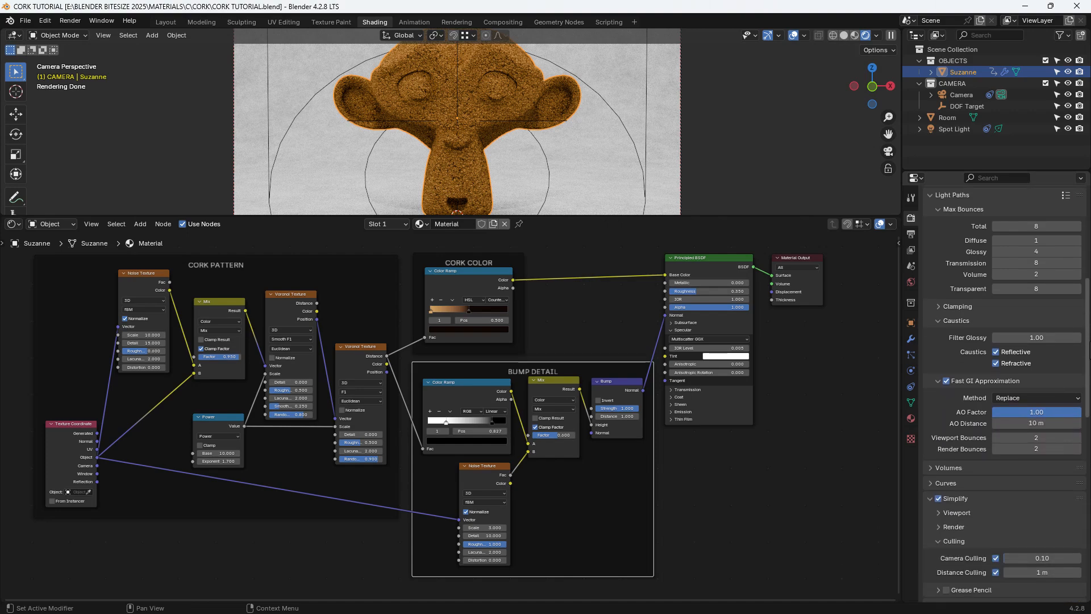
{"action": "scroll", "coordinate": [1085, 285], "scroll_direction": "down", "scroll_amount": 9}
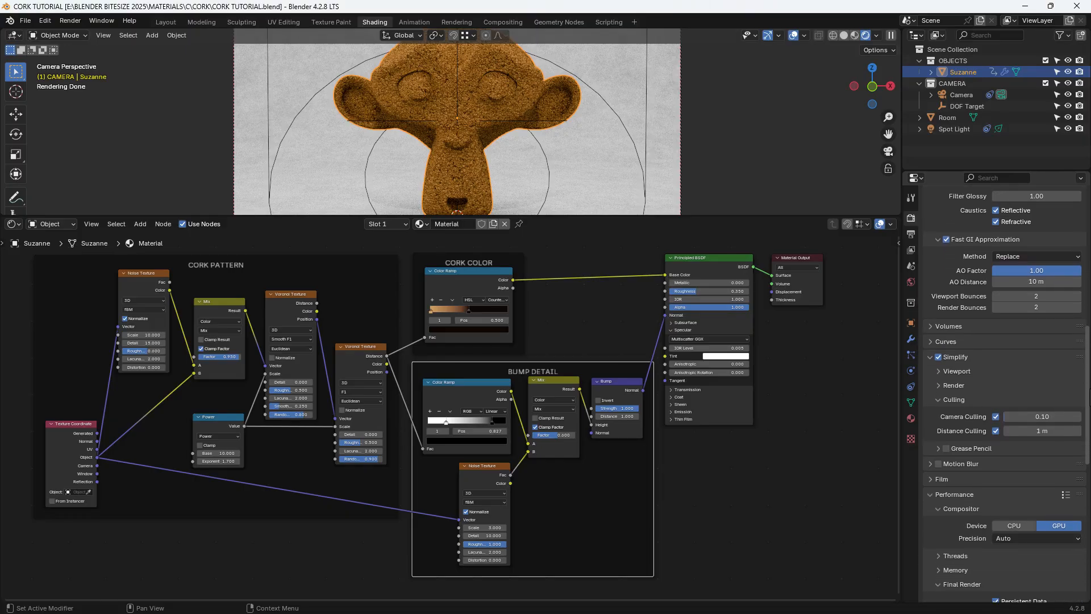
{"action": "scroll", "coordinate": [1088, 432], "scroll_direction": "down", "scroll_amount": 11}
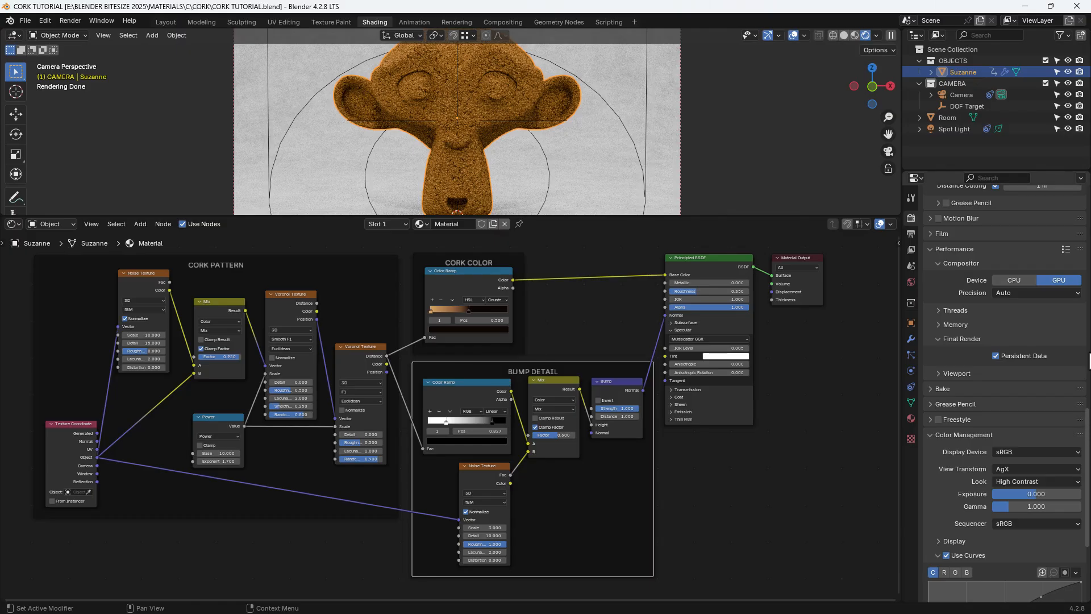
Switch to the Compositing workspace and render a still image of the scene
{"action": "left_click", "coordinate": [503, 23]}
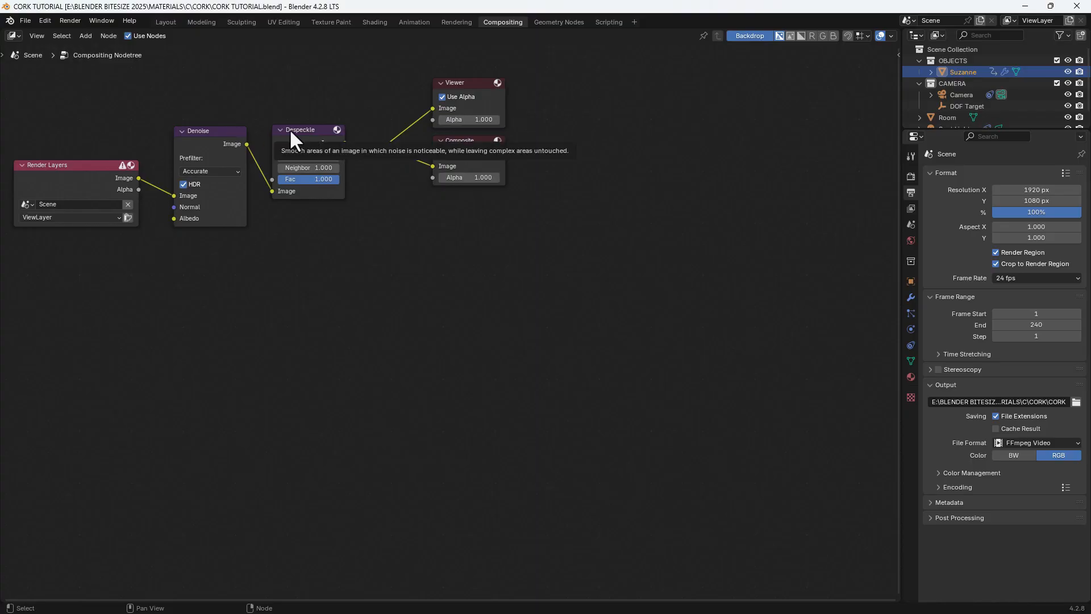
{"action": "left_click", "coordinate": [70, 21]}
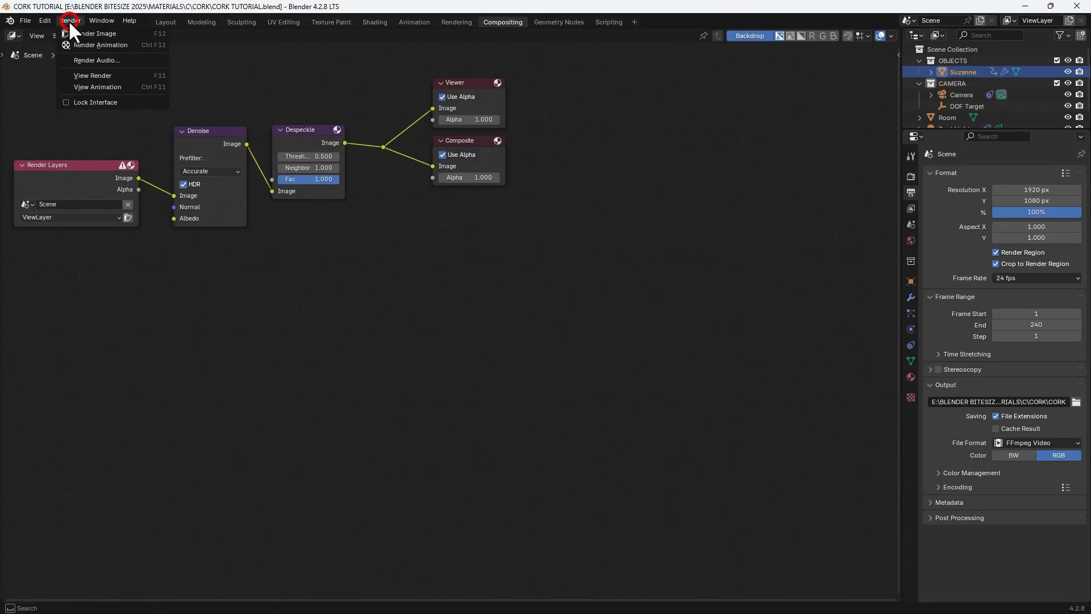
{"action": "left_click", "coordinate": [71, 29]}
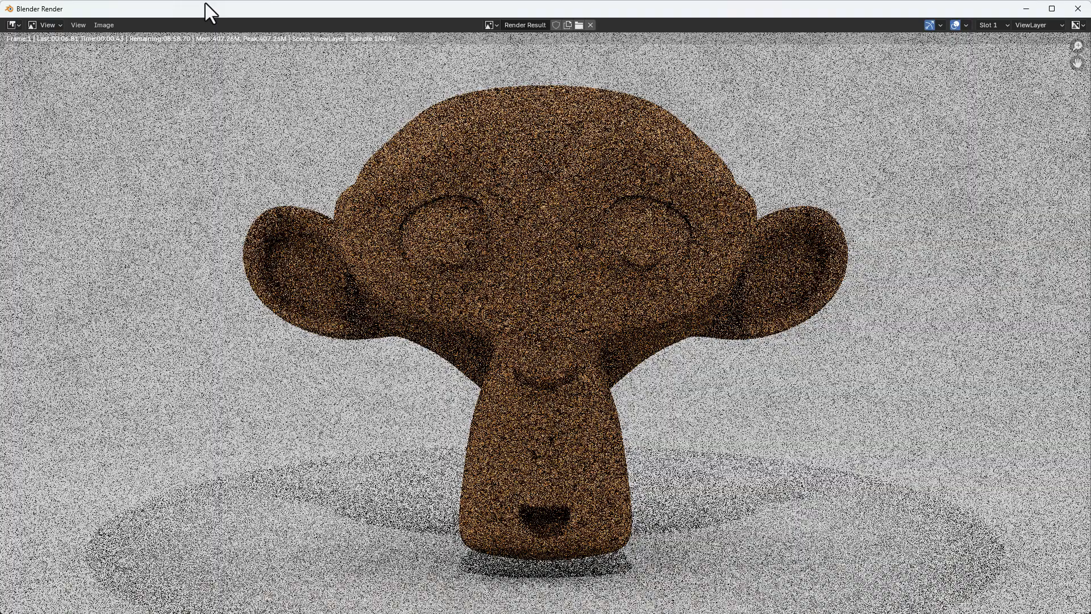